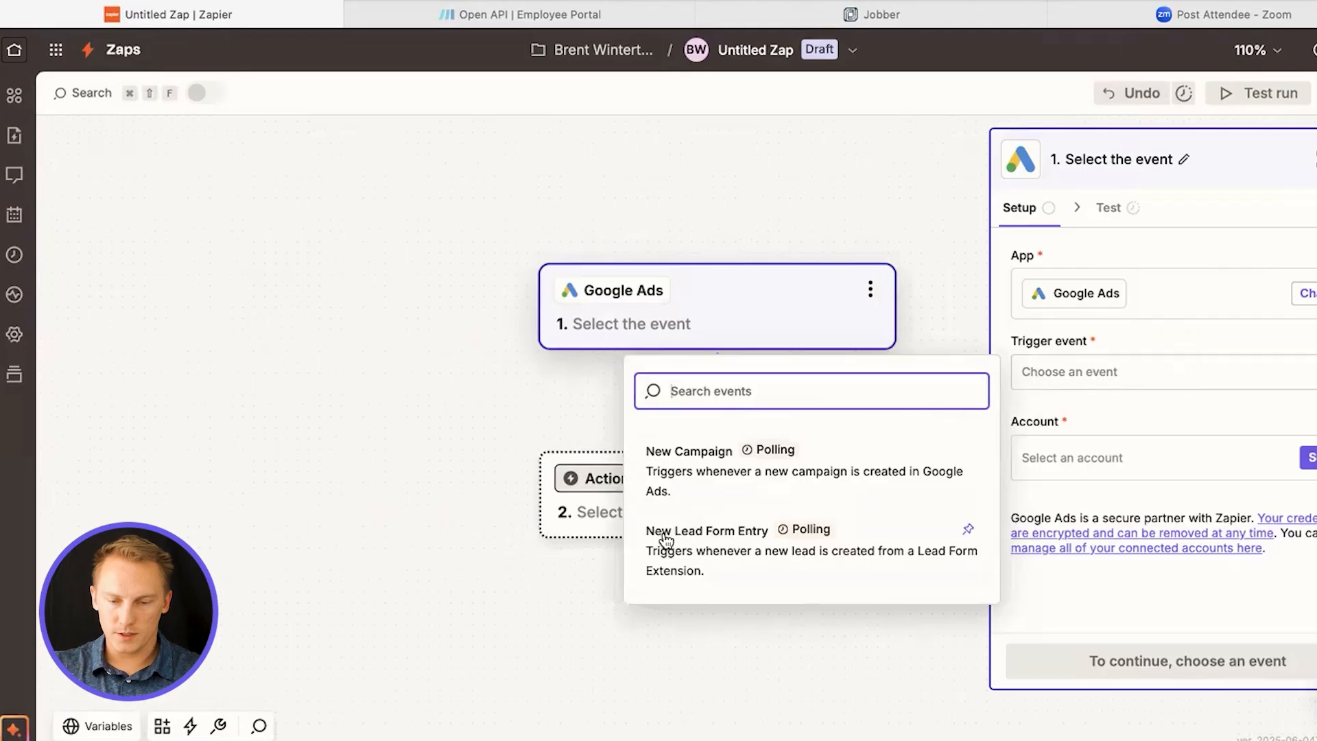
Set the Google Ads trigger event to New Lead Form Entry and connect the first listed Google Ads account
{"action": "left_click", "coordinate": [701, 542]}
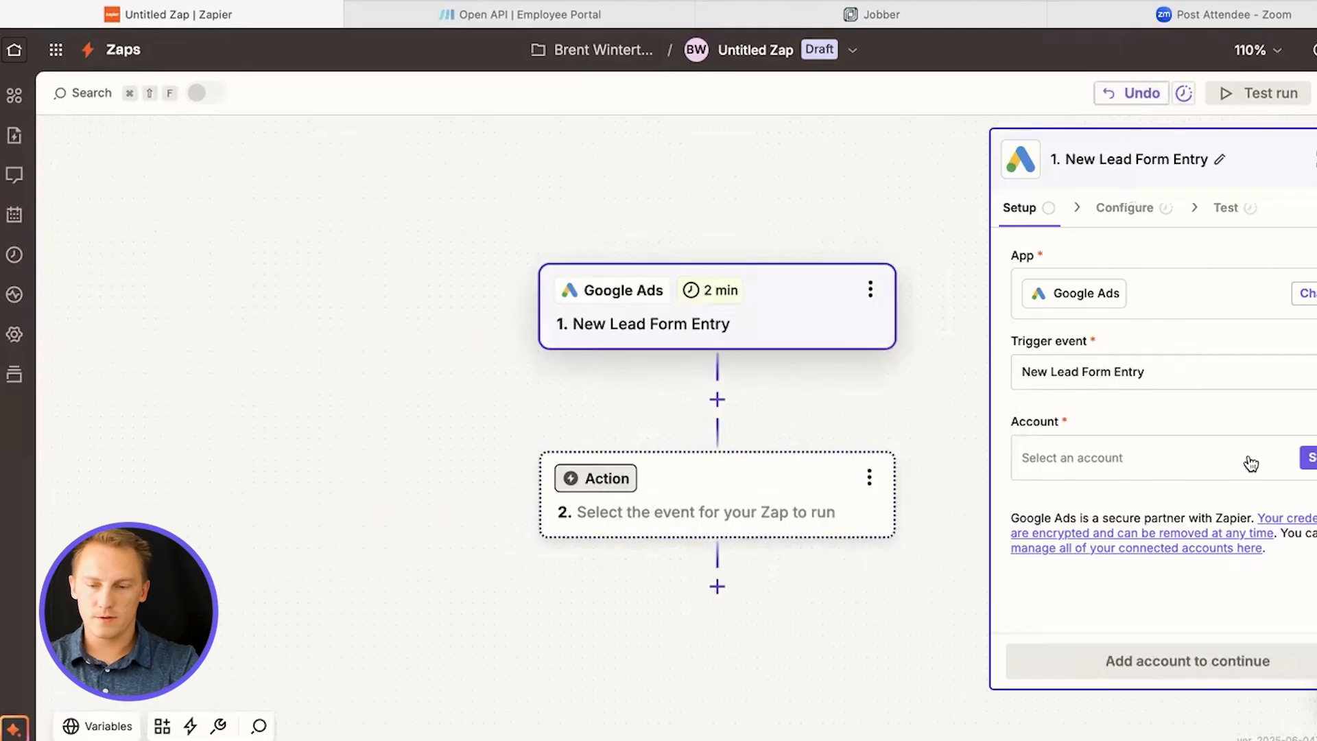
{"action": "left_click", "coordinate": [1228, 460]}
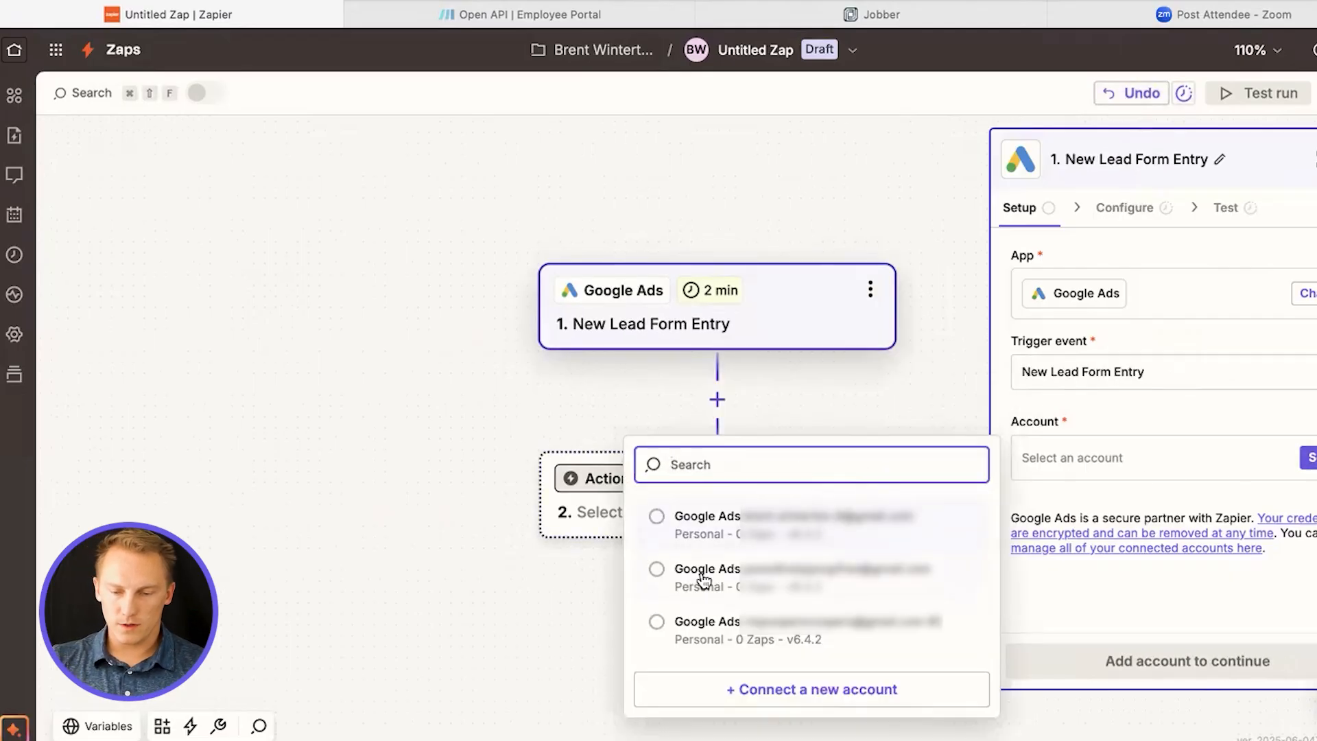
{"action": "left_click", "coordinate": [685, 542]}
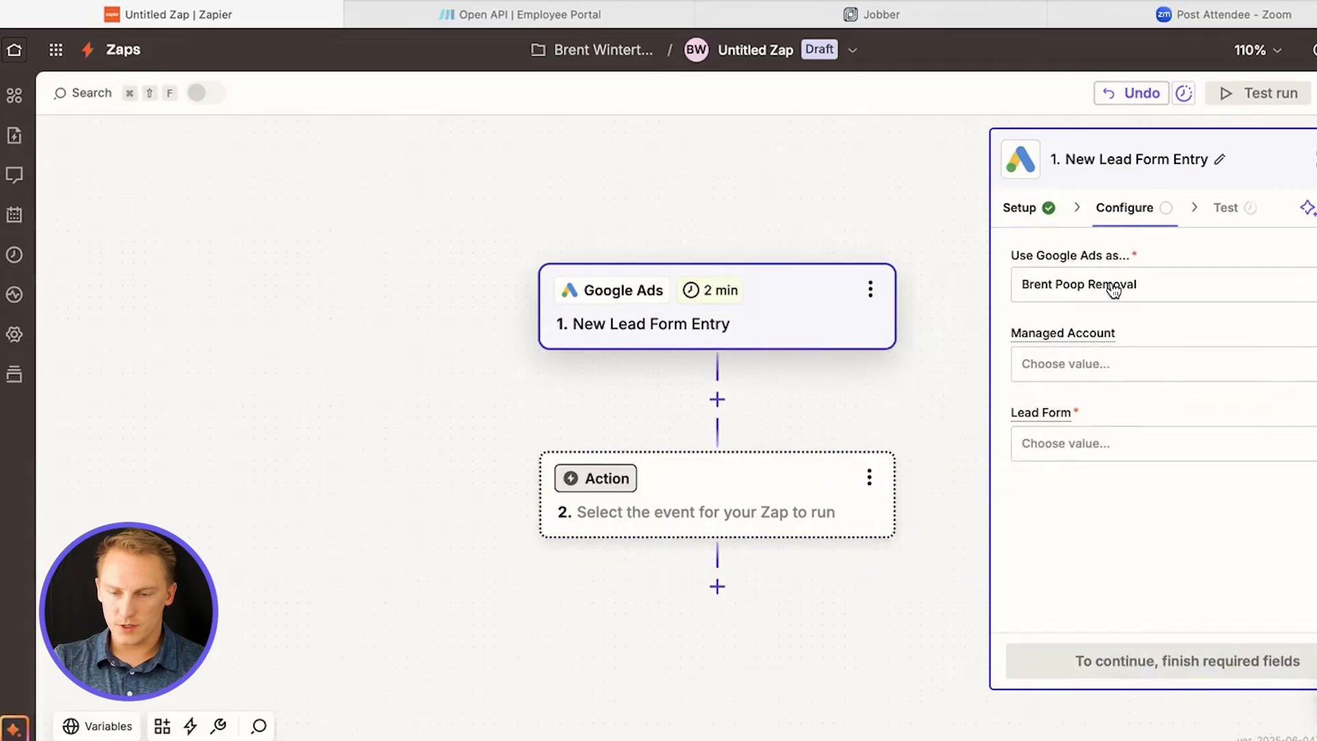
Choose the first listed lead form for the trigger and continue with the Lead Form Entry A test record
{"action": "left_click", "coordinate": [1215, 453]}
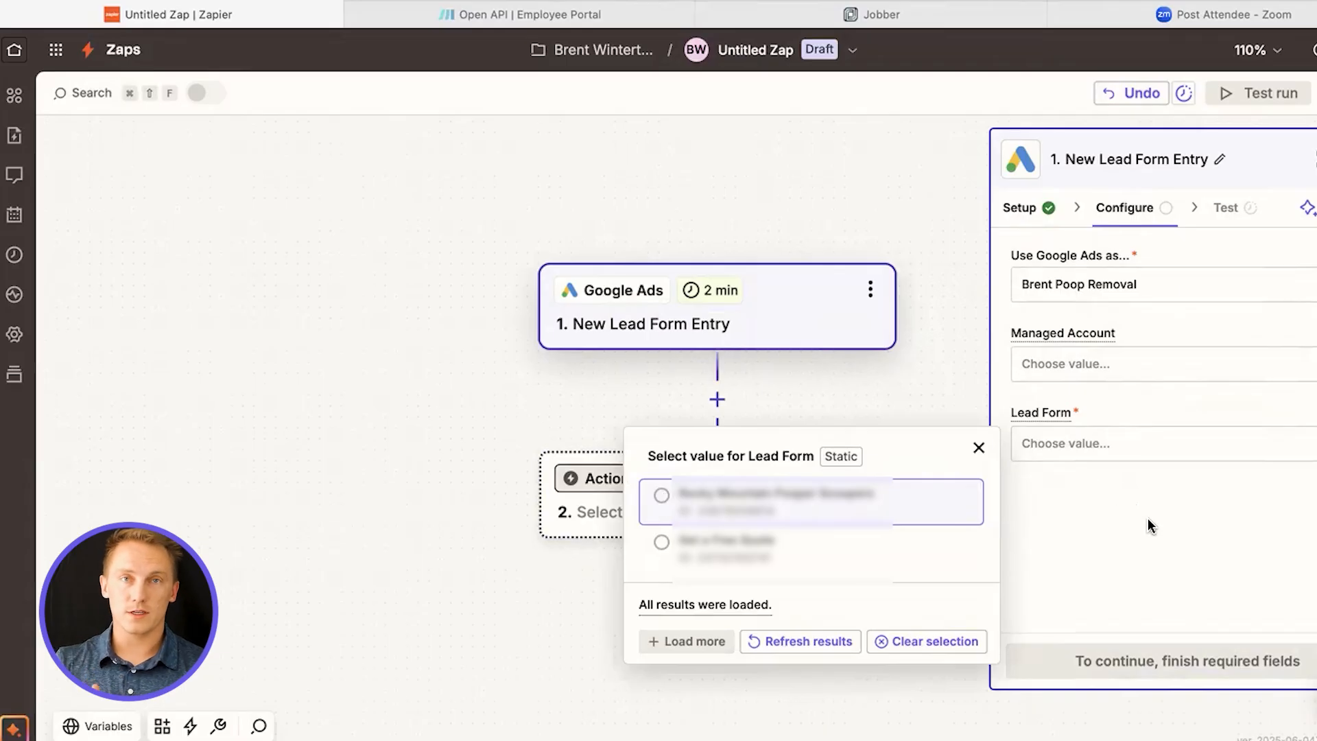
{"action": "left_click", "coordinate": [661, 497]}
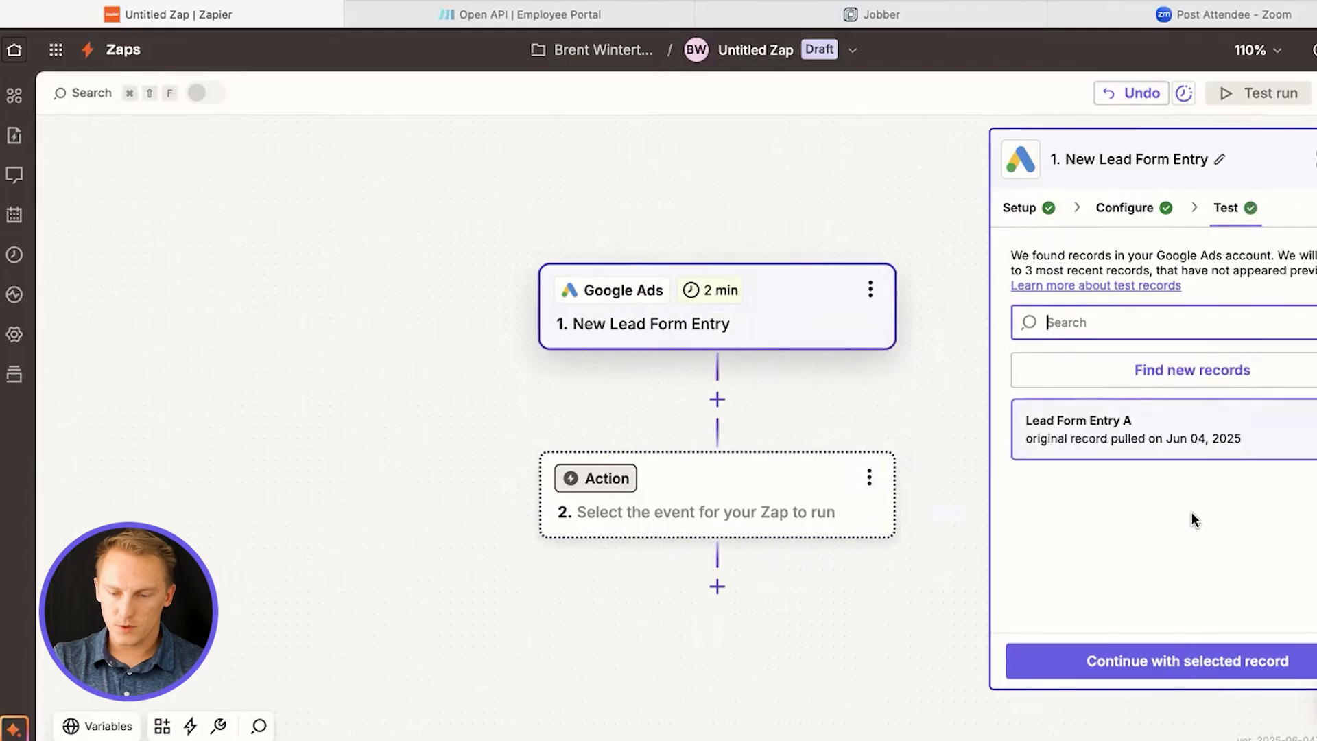
{"action": "left_click", "coordinate": [1145, 459]}
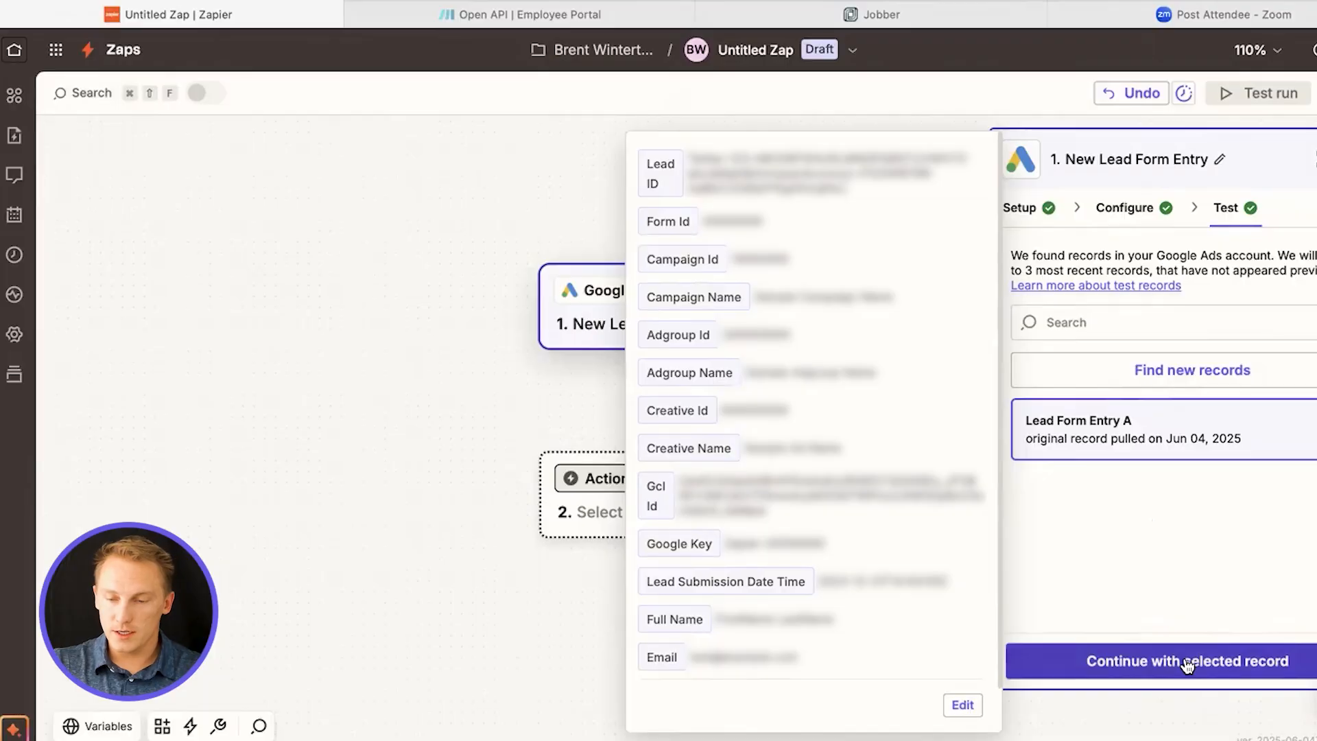
{"action": "left_click", "coordinate": [1188, 661]}
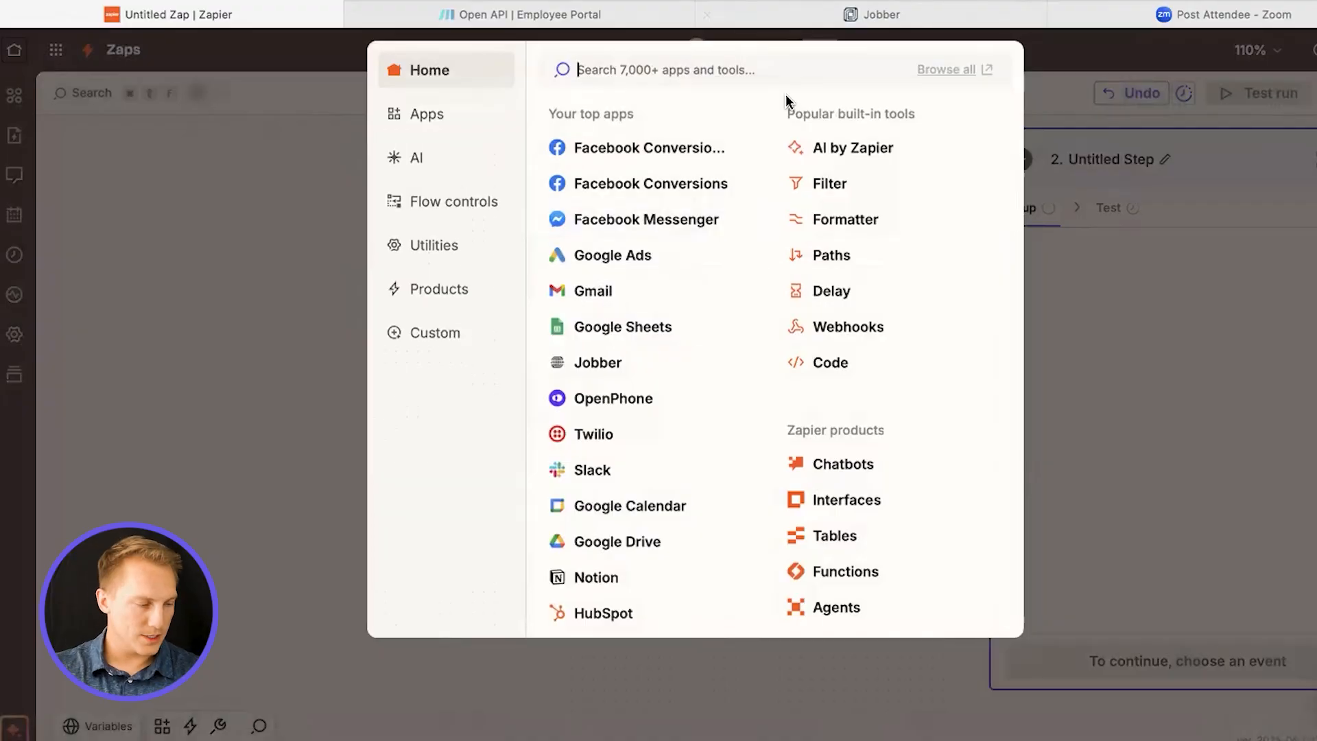
Make the second step a Delay by Zapier action with the Delay For event
{"action": "type", "text": "delay"}
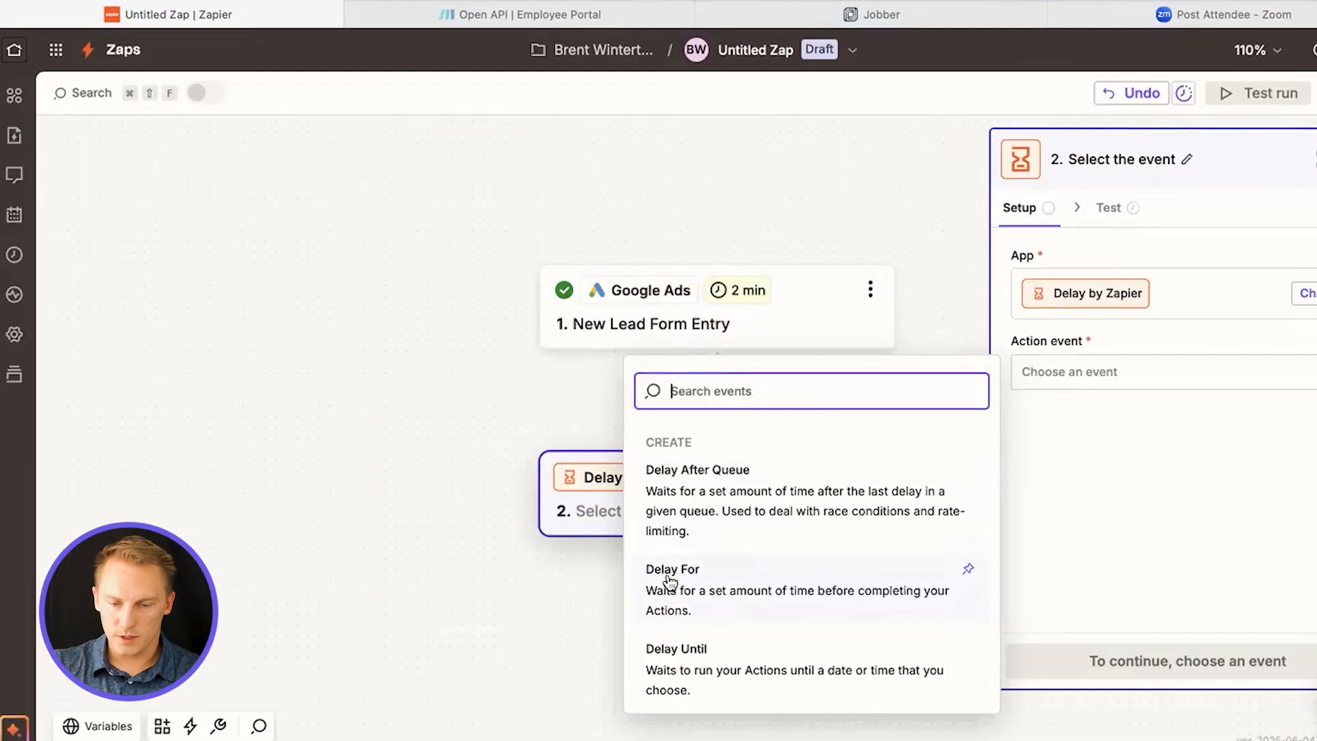
{"action": "left_click", "coordinate": [669, 580]}
{"action": "left_click", "coordinate": [1187, 670]}
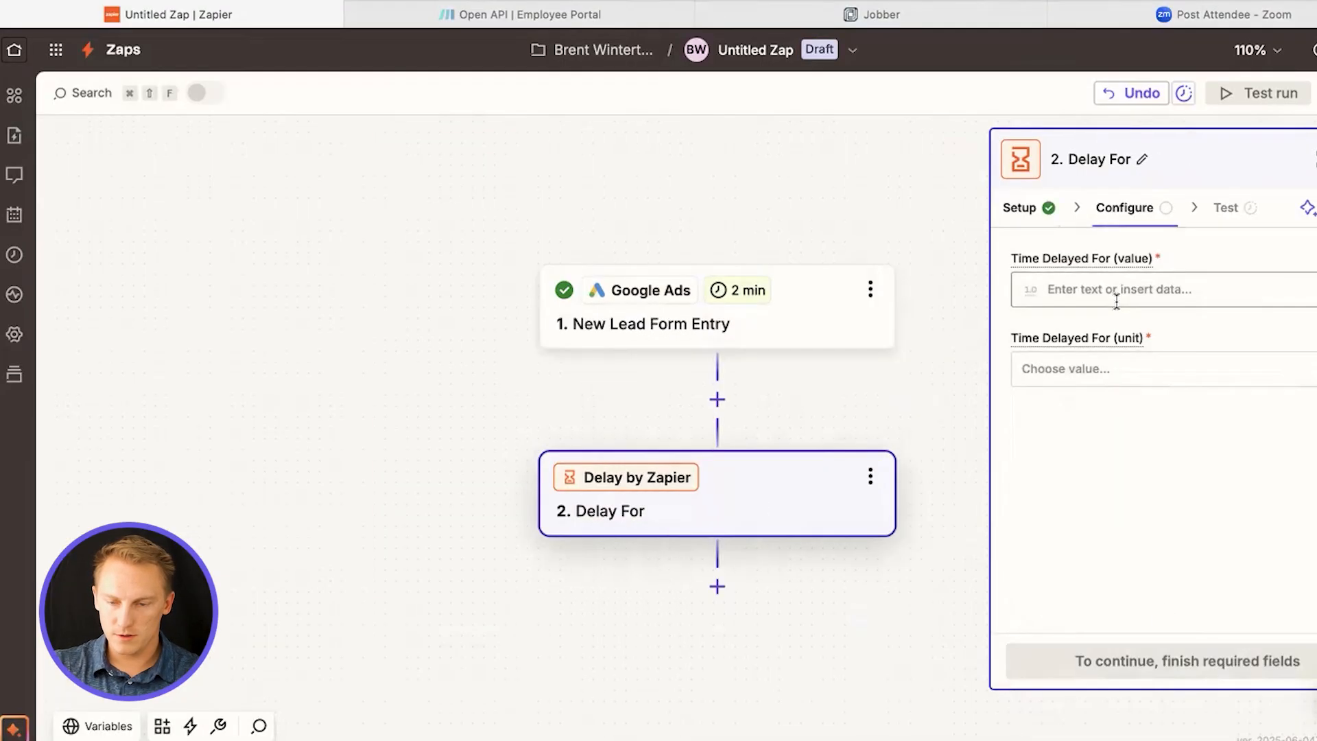
Set the delay to 1 with minutes as the unit, and skip testing the step
{"action": "left_click", "coordinate": [1113, 288]}
{"action": "type", "text": "1"}
{"action": "left_click", "coordinate": [1096, 370]}
{"action": "left_click", "coordinate": [808, 473]}
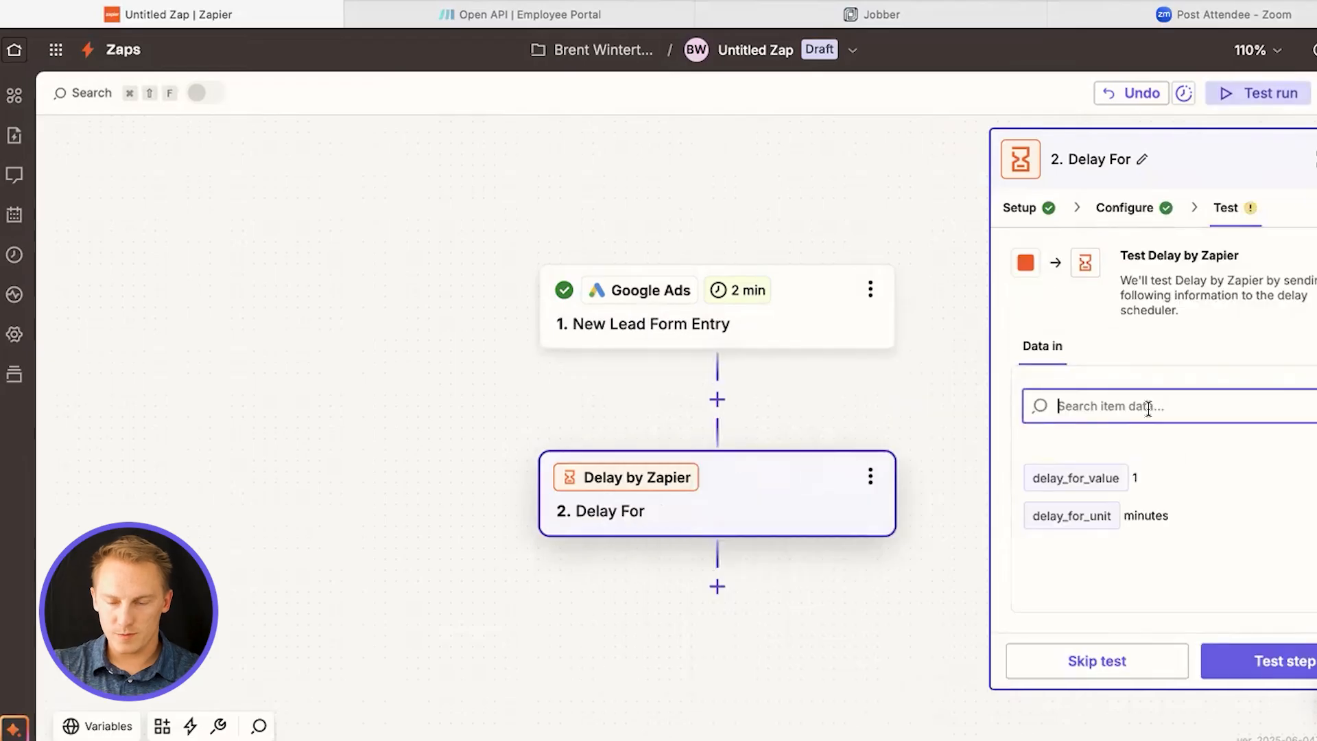
{"action": "left_click", "coordinate": [1142, 664]}
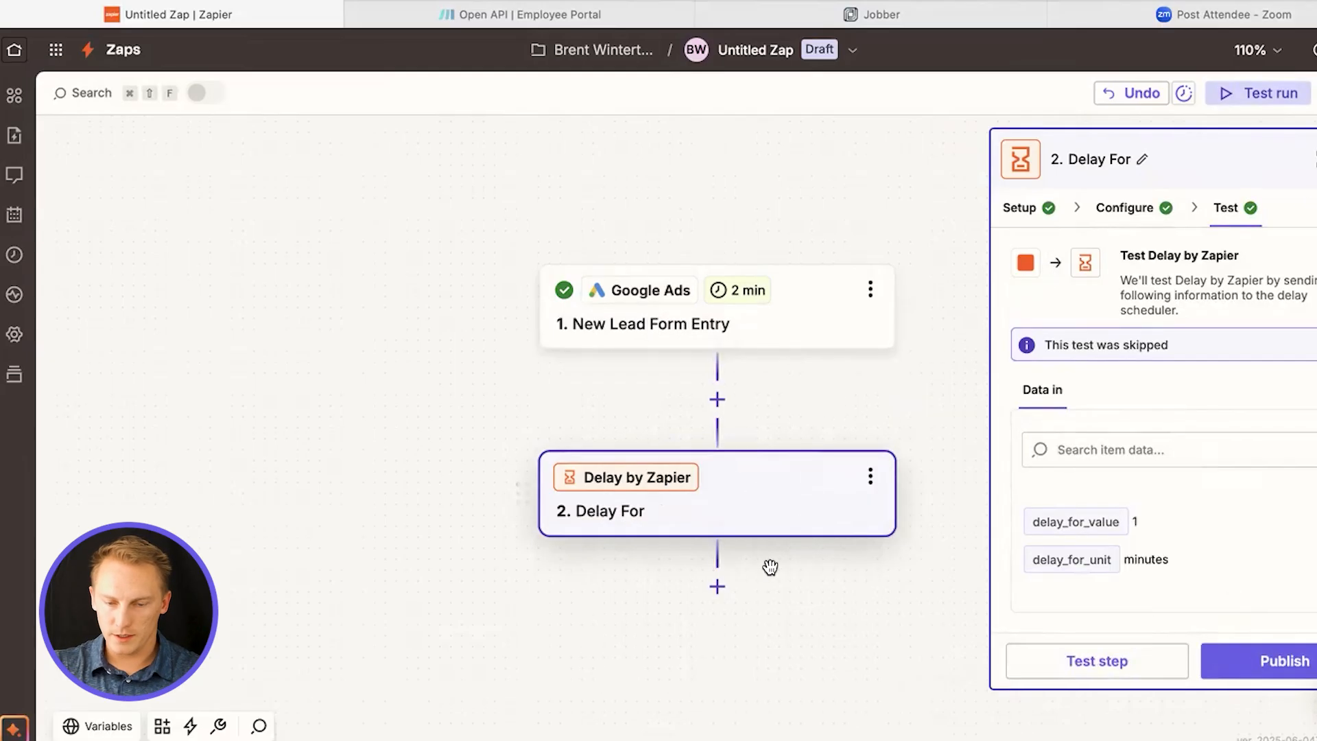
Add a third step after the delay and search the available apps for "sweep"
{"action": "left_click", "coordinate": [717, 586]}
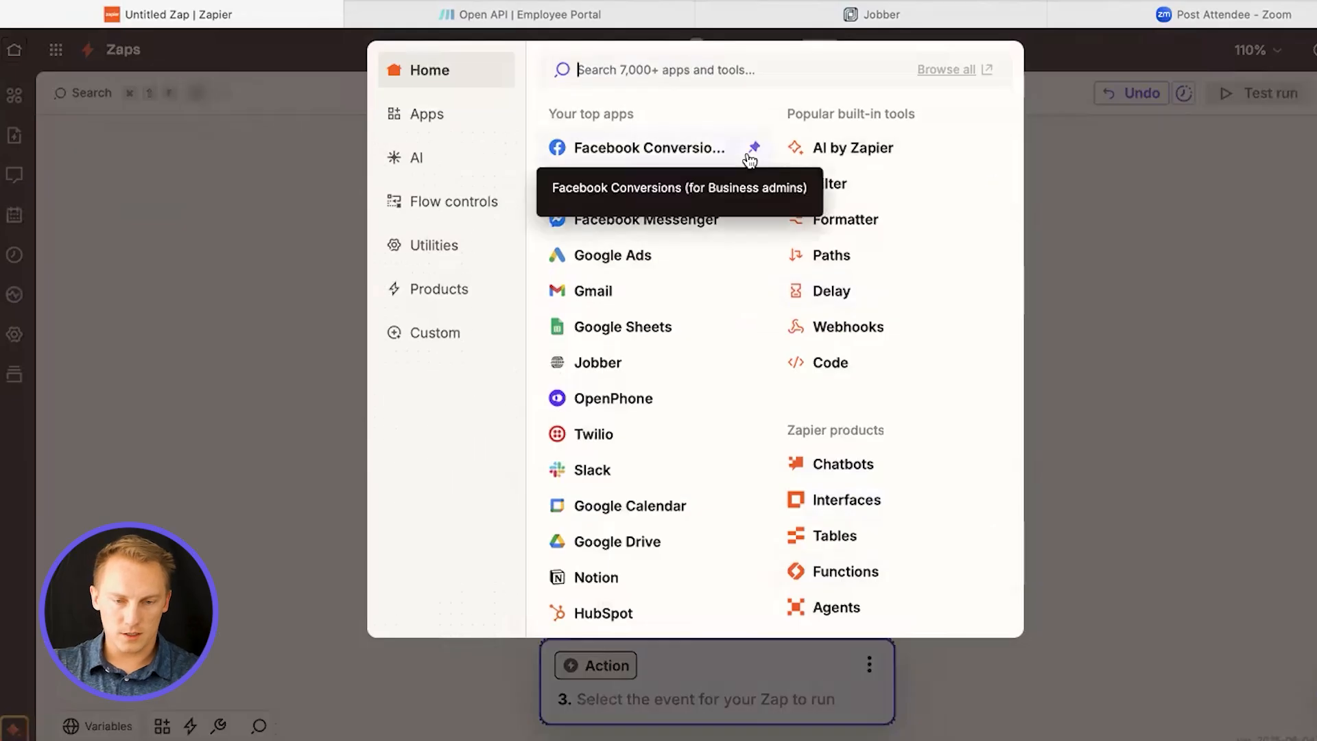
{"action": "type", "text": "sweep"}
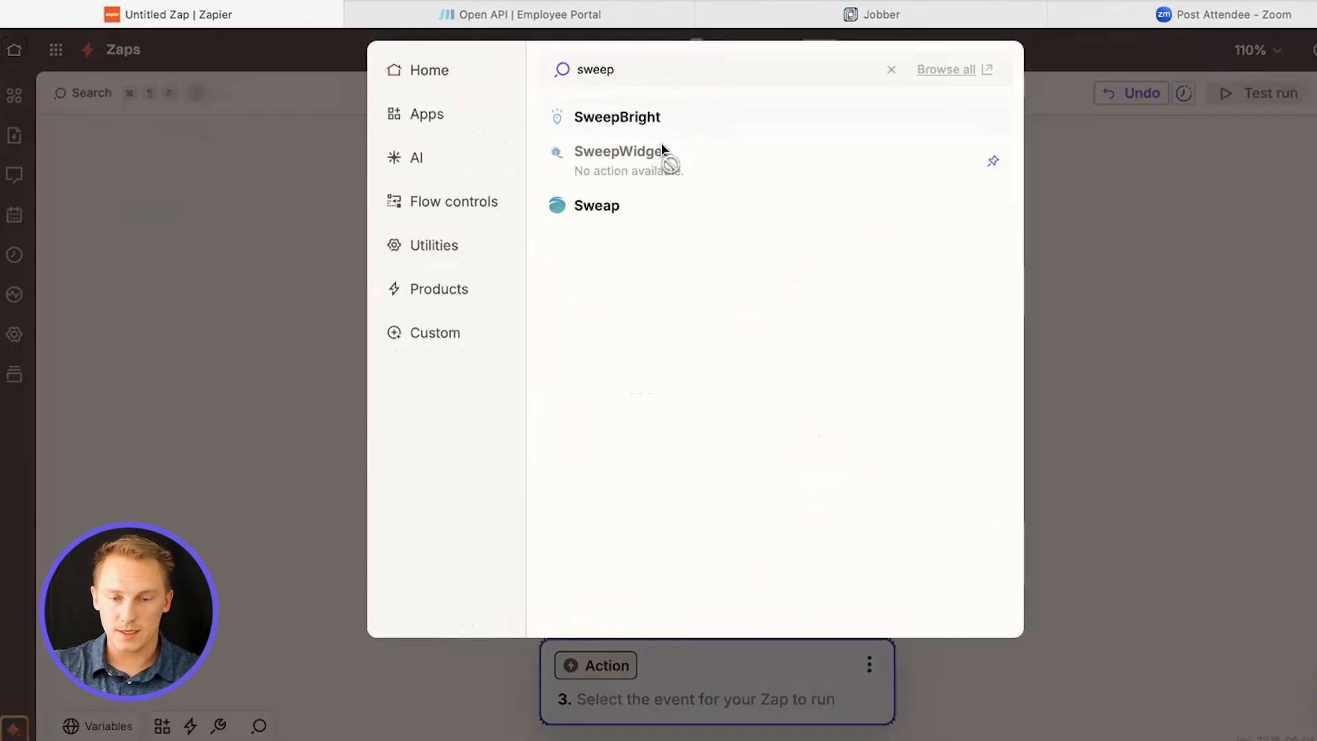
{"action": "left_click", "coordinate": [893, 71]}
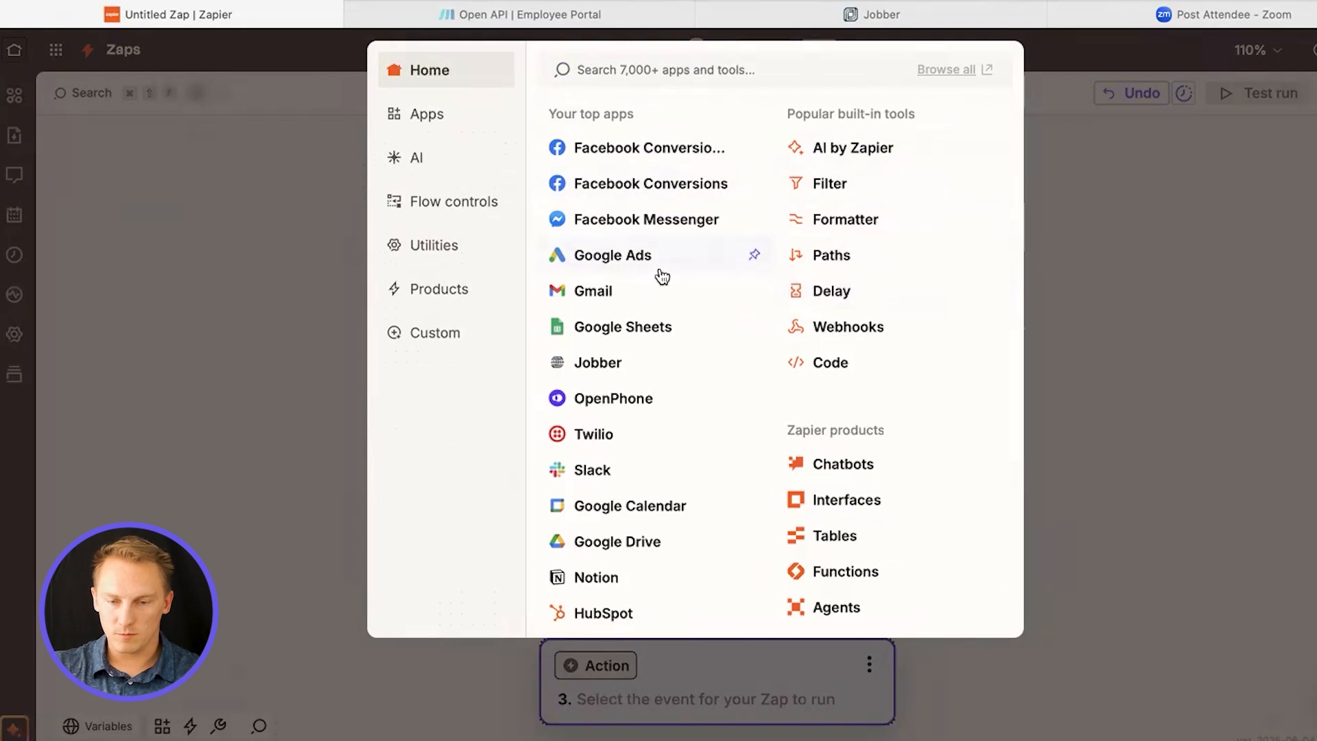
Set up the third step as Webhooks by Zapier with the Custom Request event
{"action": "left_click", "coordinate": [849, 327]}
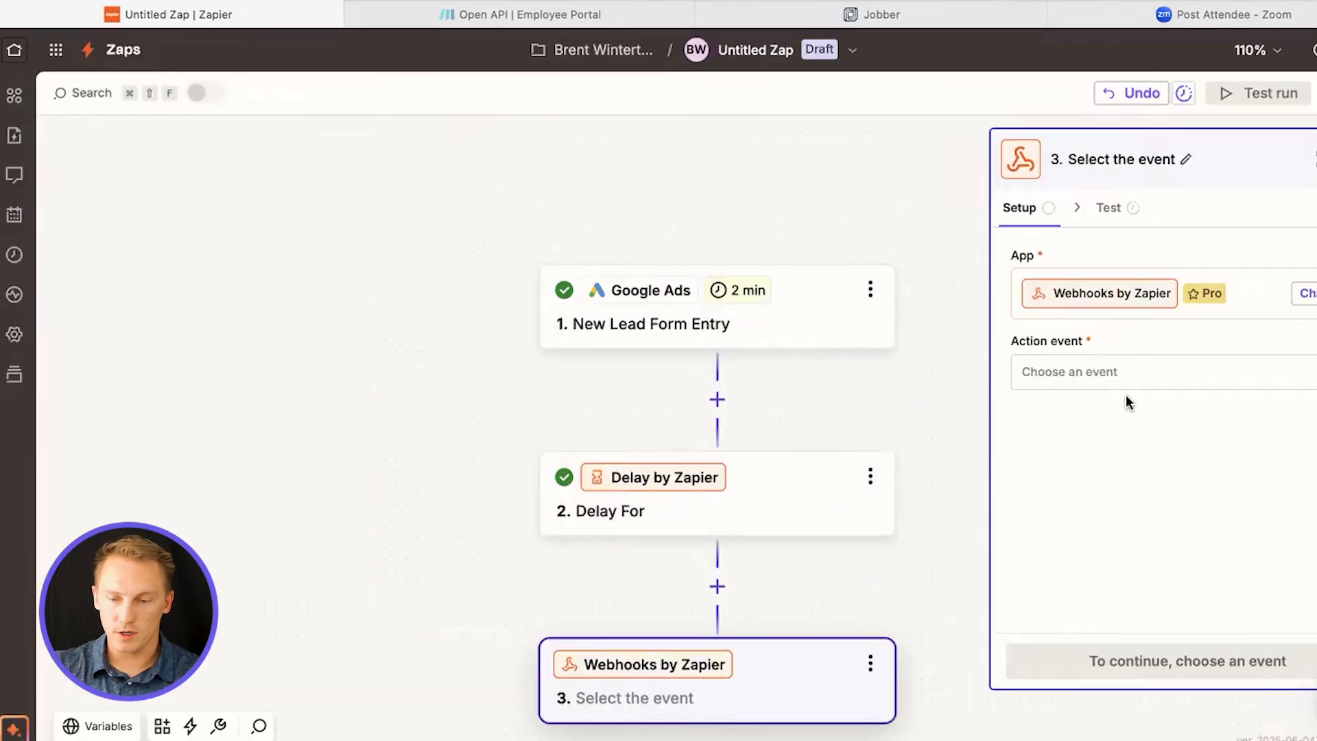
{"action": "left_click", "coordinate": [1185, 373]}
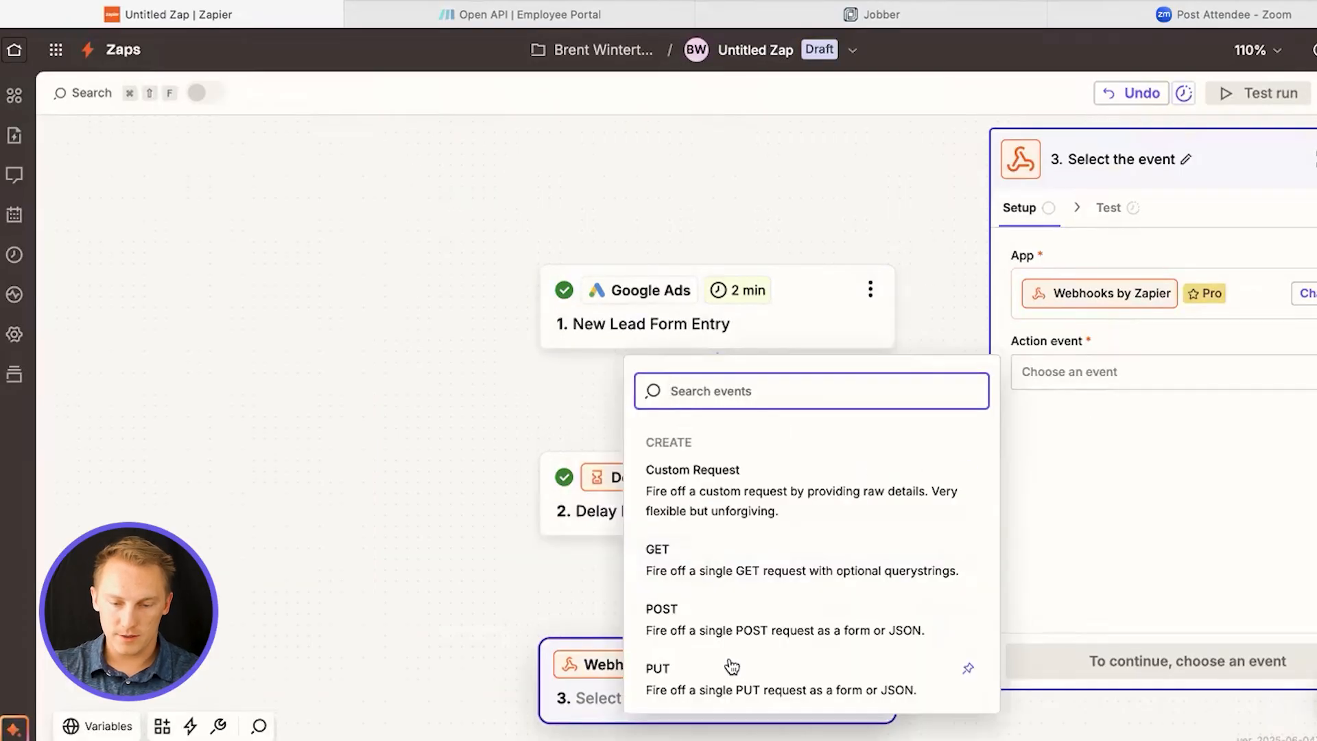
{"action": "left_click", "coordinate": [794, 479]}
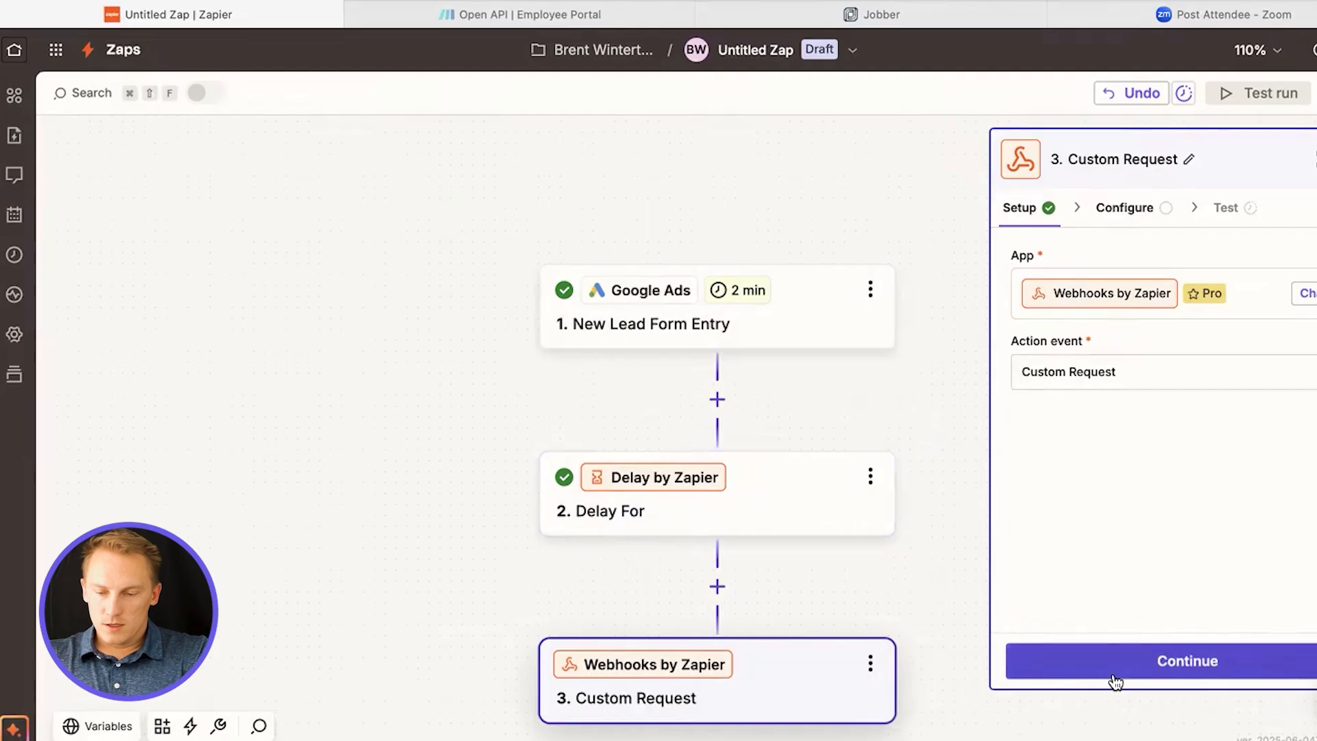
{"action": "left_click", "coordinate": [1191, 666]}
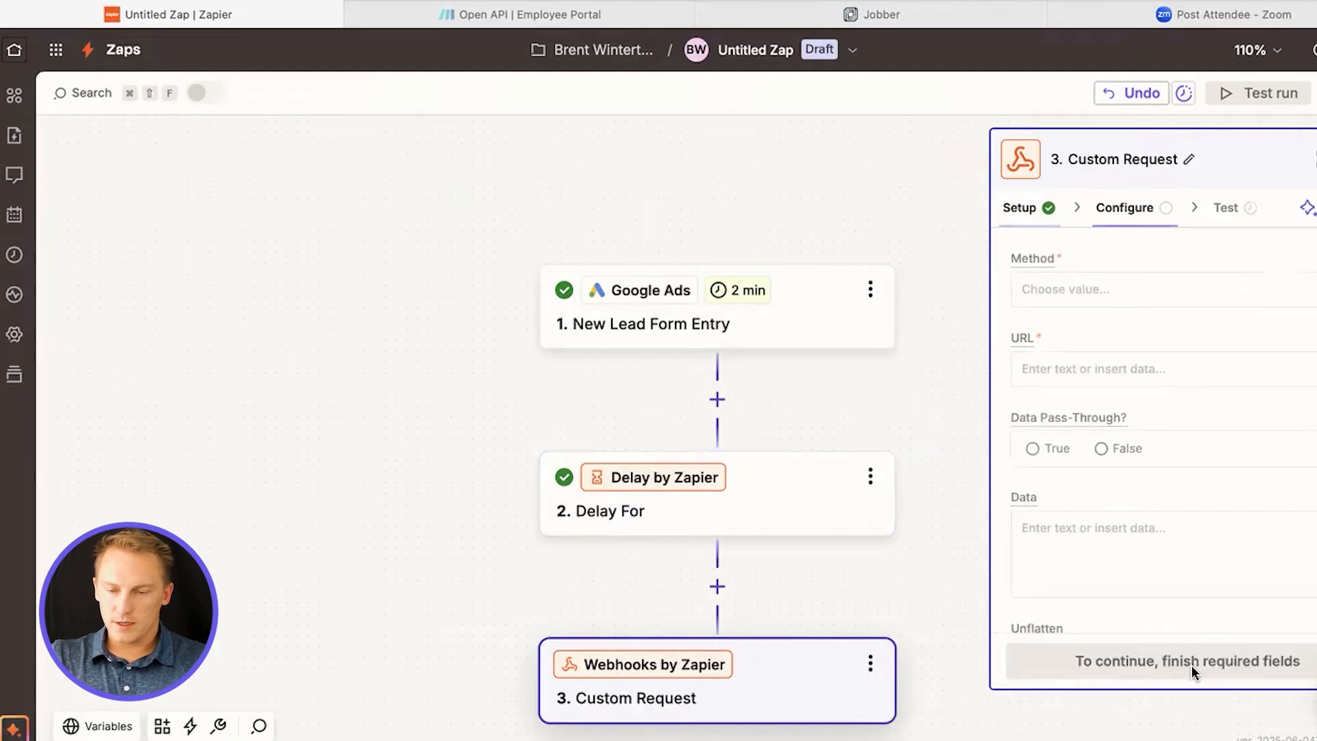
Set the request method to PUT and paste the Sweep&Go residential onboarding endpoint as the URL
{"action": "left_click", "coordinate": [1139, 290]}
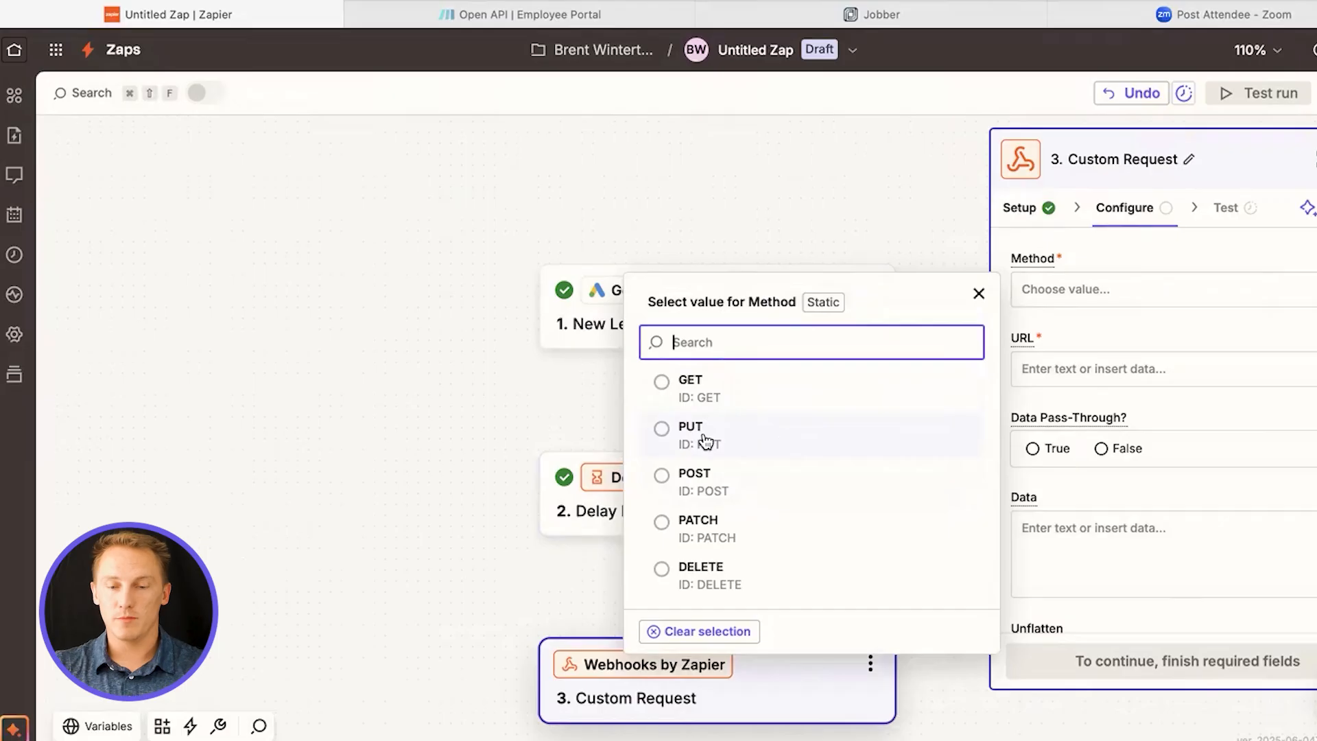
{"action": "left_click", "coordinate": [660, 433]}
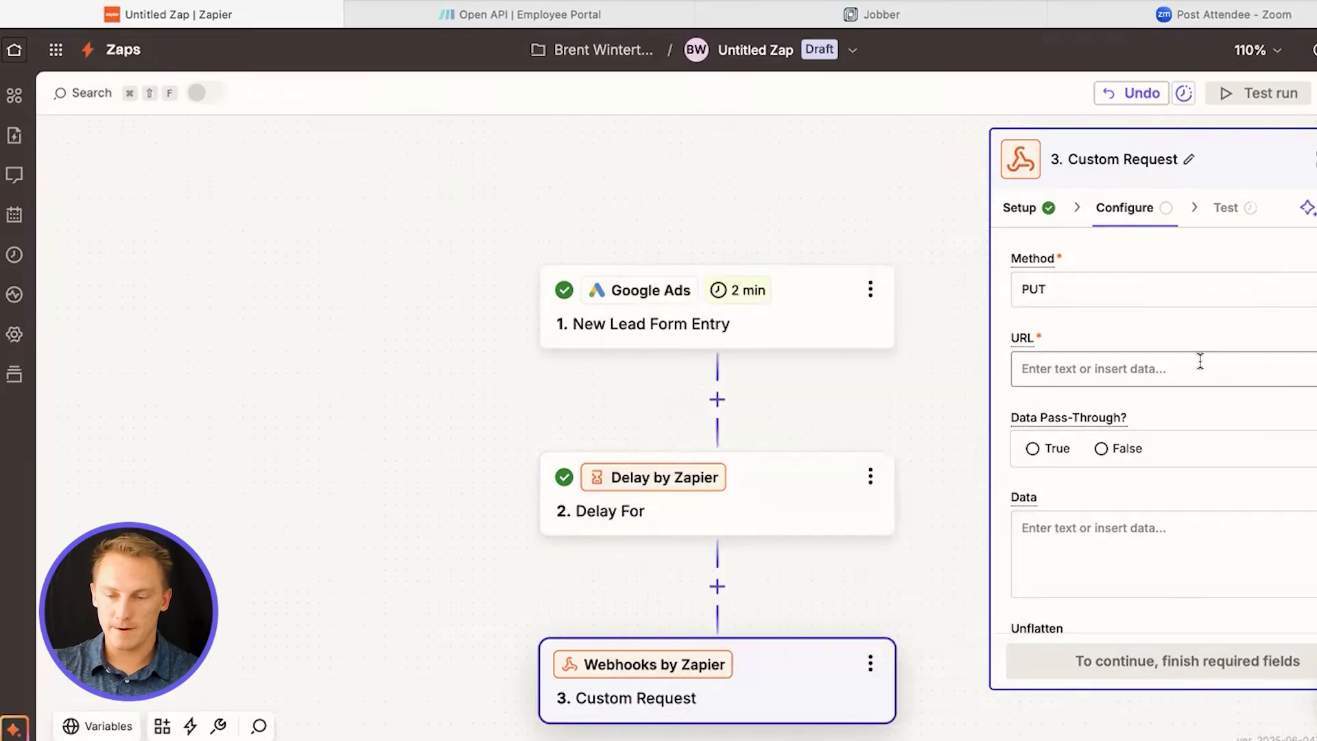
{"action": "left_click", "coordinate": [1199, 362]}
{"action": "type", "text": "https://openapi.sweepandgo.com/api/v1/residential/onboarding"}
{"action": "left_click_drag", "start_coordinate": [1095, 393], "coordinate": [1019, 368]}
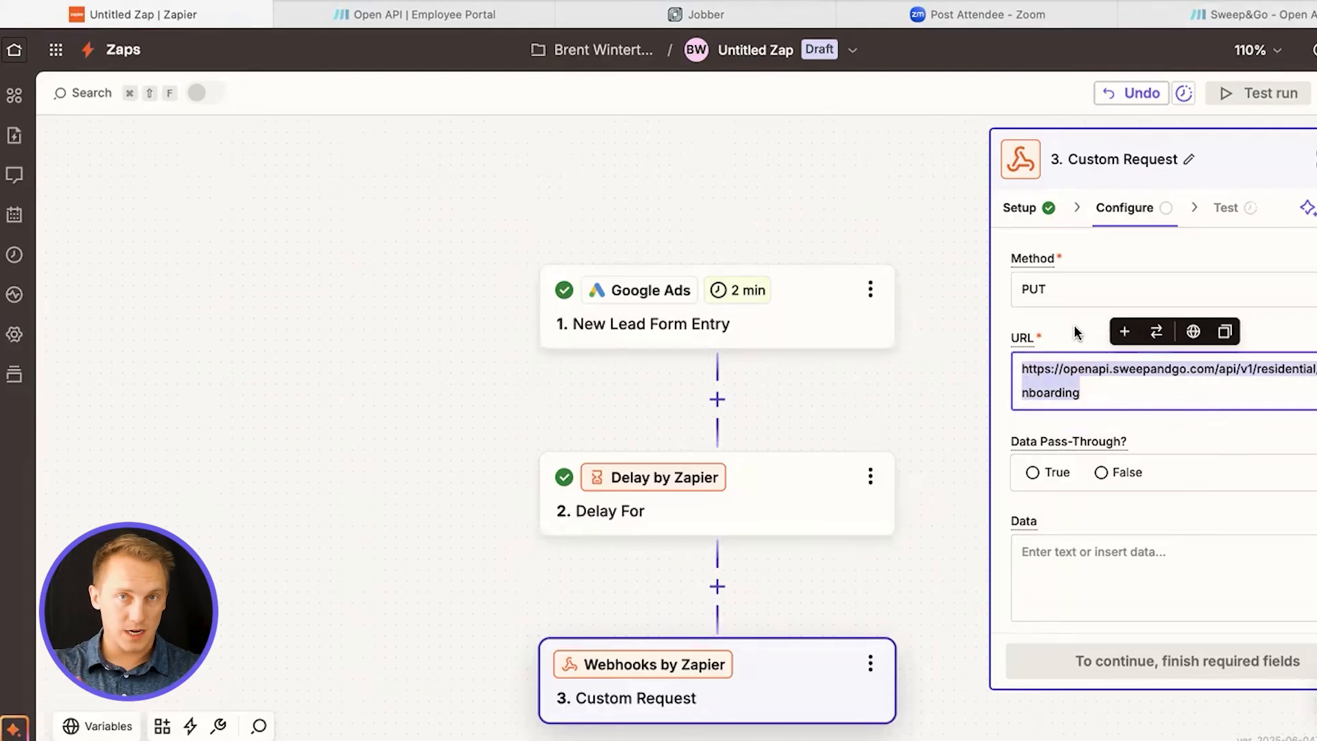
Paste the client onboarding JSON template, from zip_code to the cleanup notification channel, as the request's data
{"action": "left_click", "coordinate": [1131, 558]}
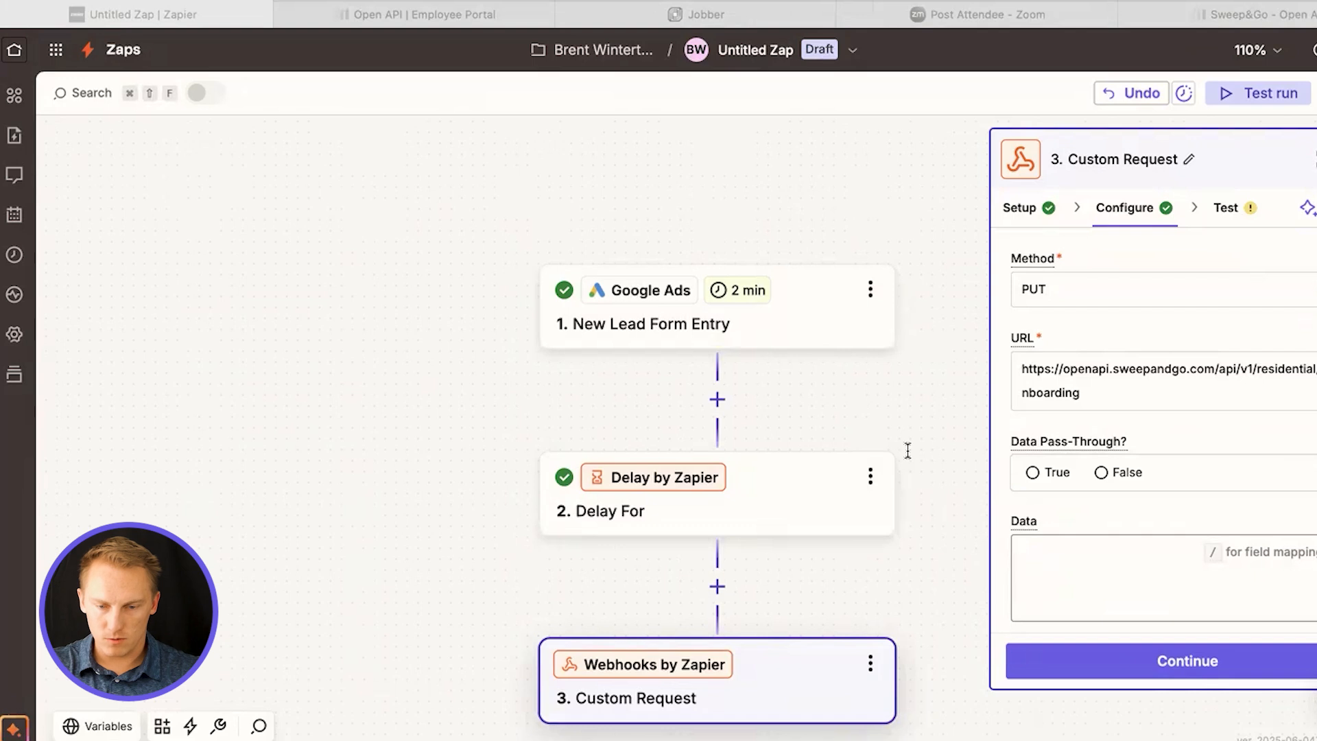
{"action": "left_click", "coordinate": [1076, 537]}
{"action": "key", "text": "super+v"}
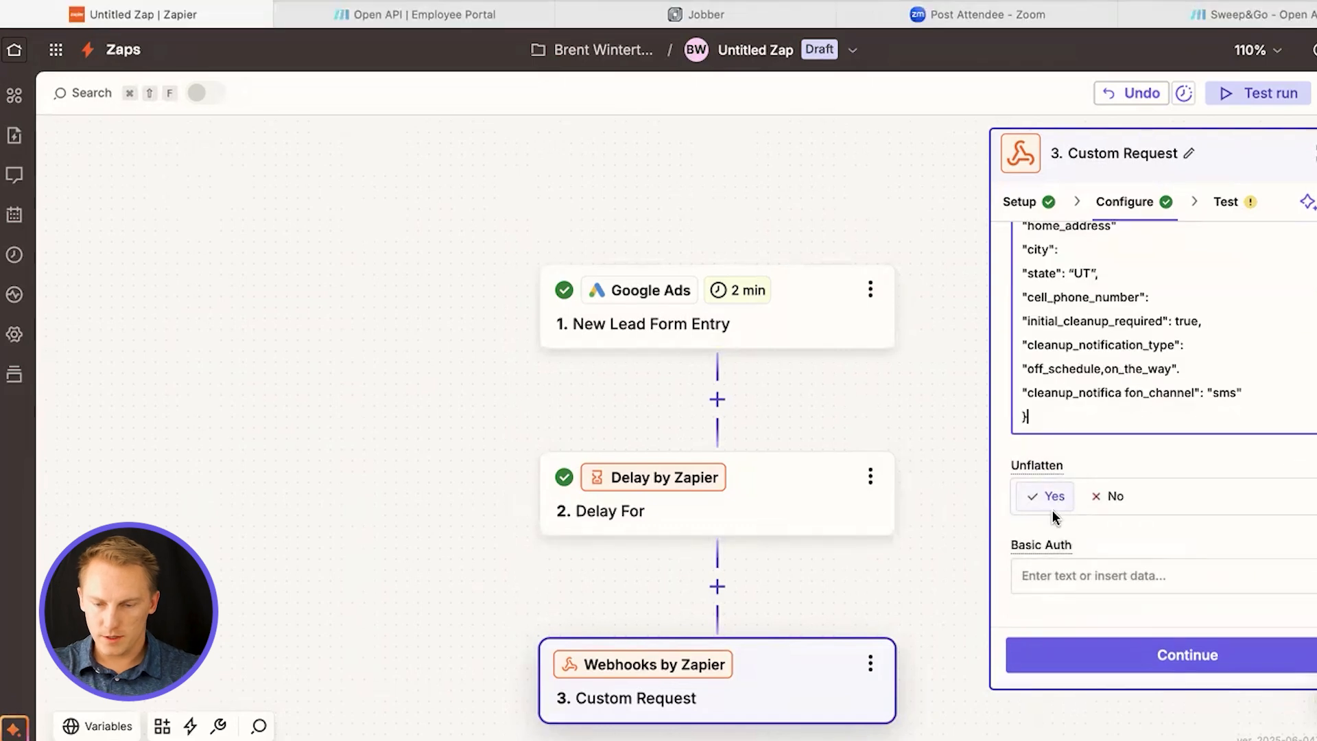
{"action": "scroll", "coordinate": [1101, 396], "scroll_direction": "up", "scroll_amount": 5}
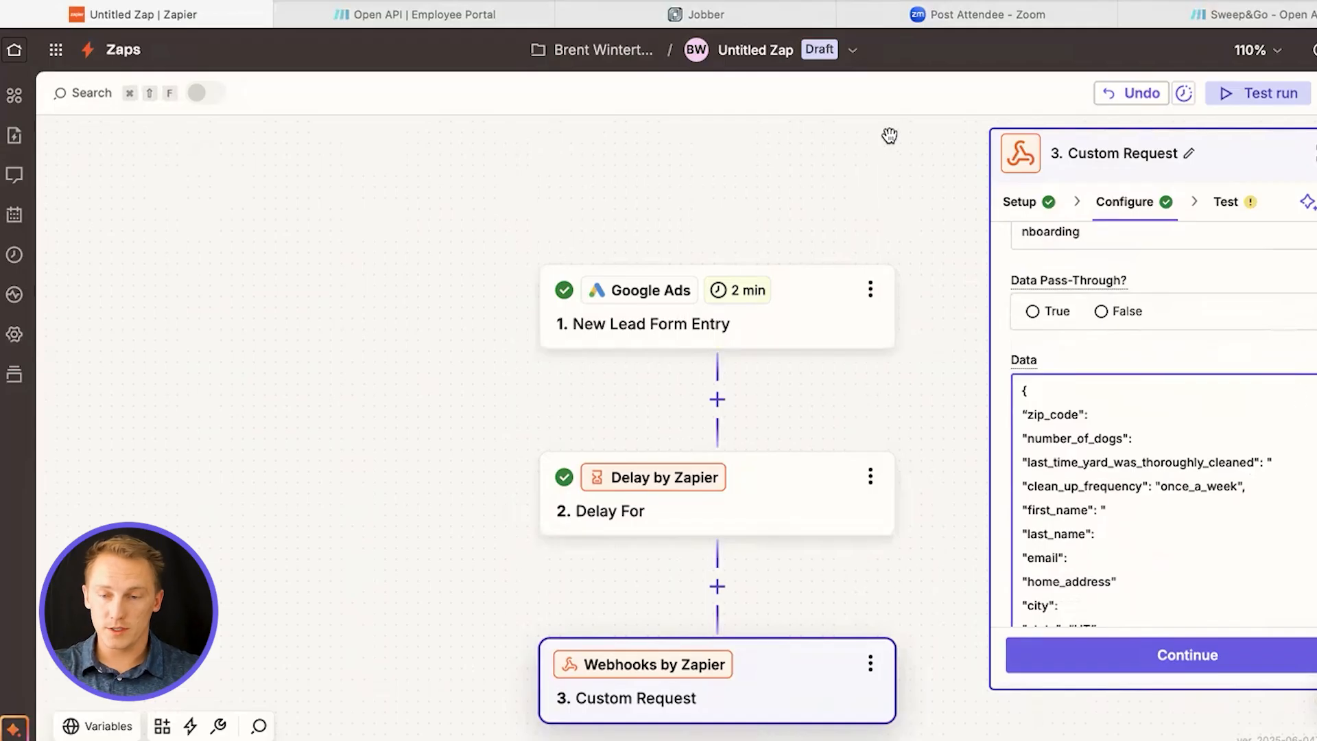
Switch to the Sweep&Go API documentation and review the body parameters for onboarding a new client
{"action": "left_click", "coordinate": [1279, 13]}
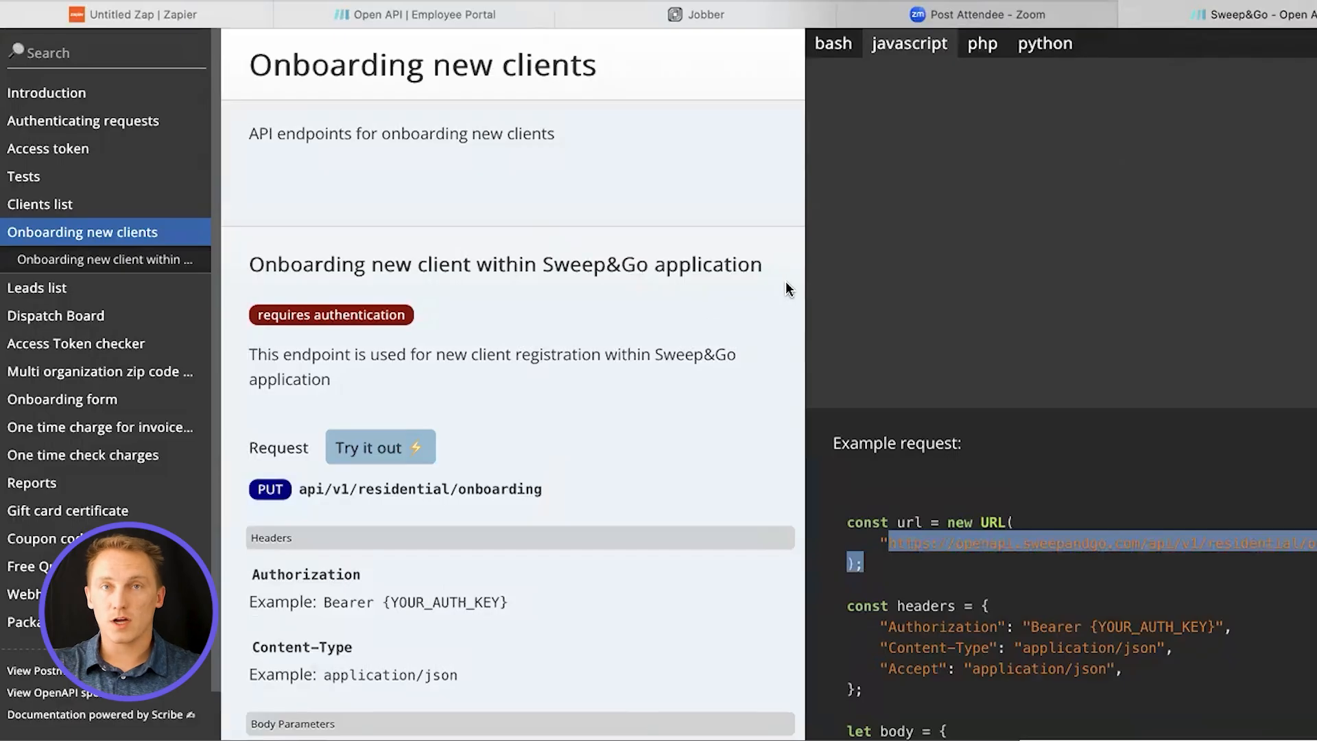
{"action": "scroll", "coordinate": [661, 369], "scroll_direction": "down", "scroll_amount": 3}
{"action": "scroll", "coordinate": [660, 369], "scroll_direction": "down", "scroll_amount": 5}
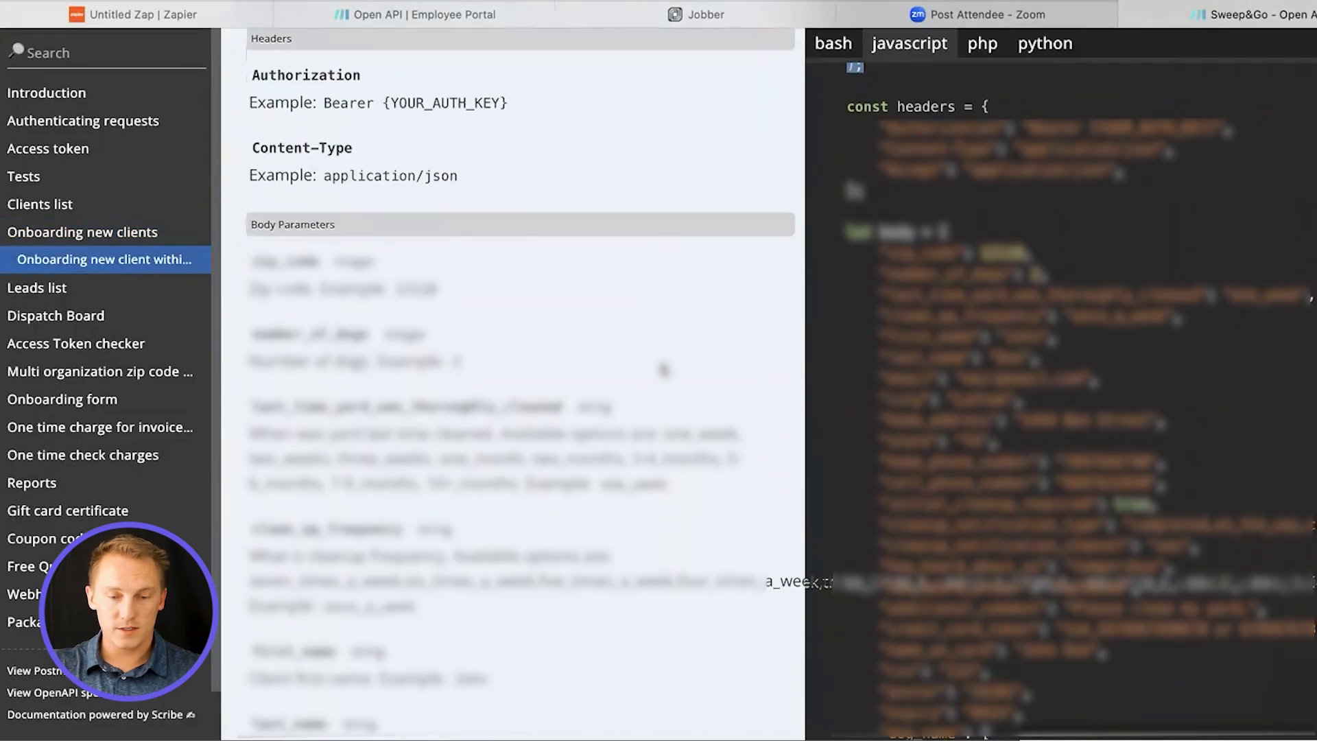
{"action": "scroll", "coordinate": [660, 369], "scroll_direction": "down", "scroll_amount": 2}
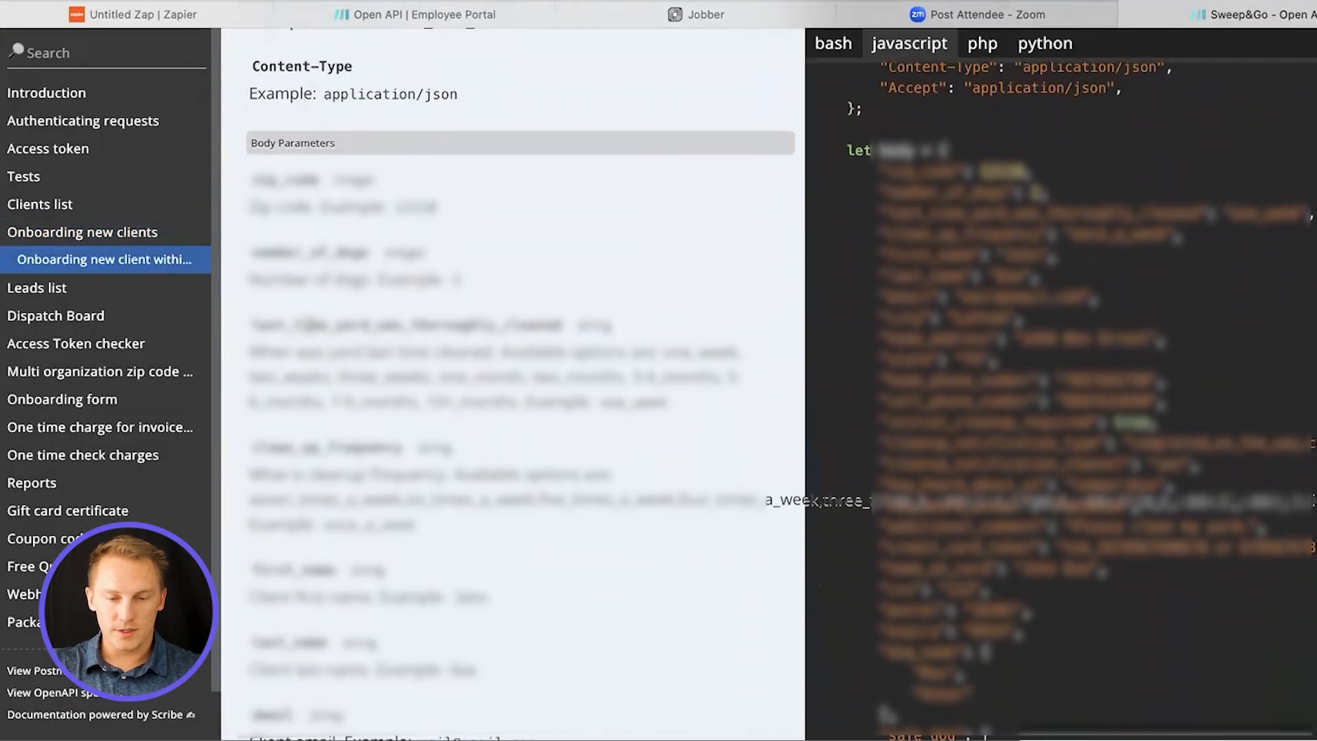
{"action": "left_click_drag", "start_coordinate": [406, 446], "coordinate": [542, 447]}
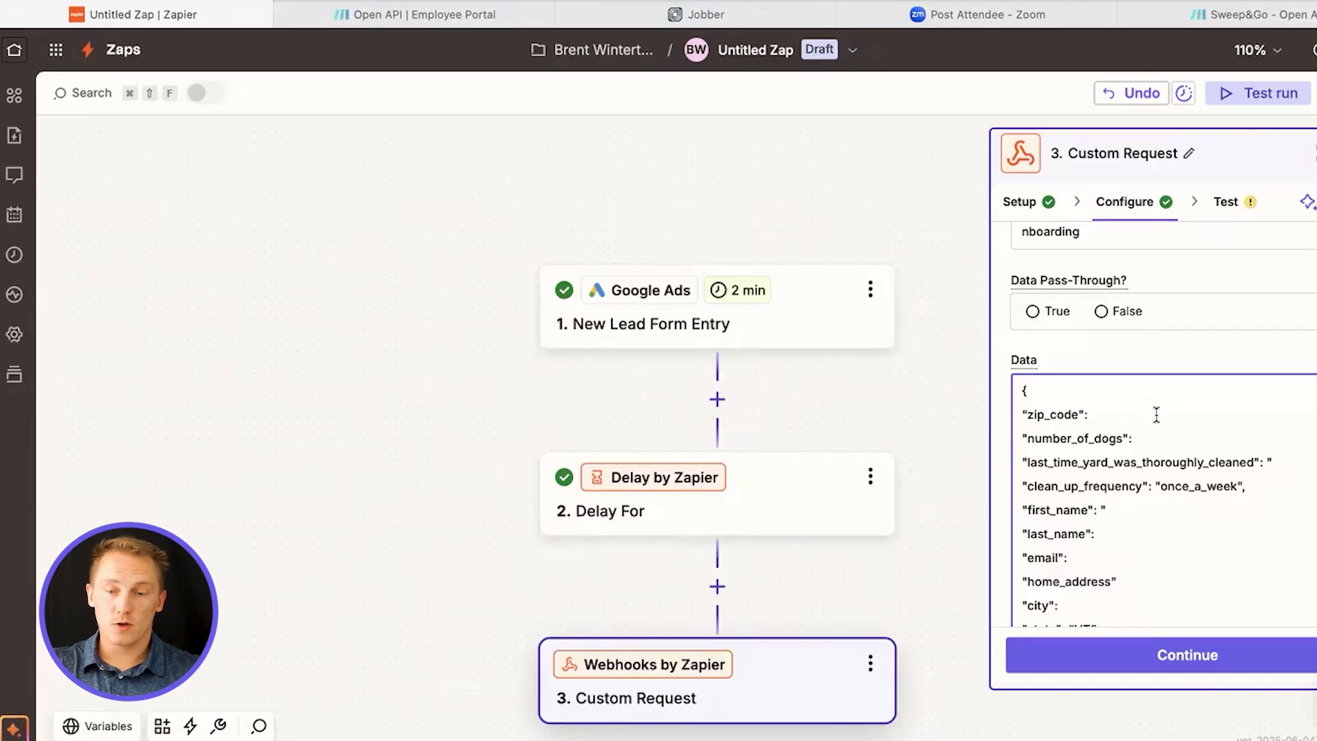
Check the data template's zip_code, last_time_yard_was_thoroughly_cleaned and clean_up_frequency entries against the Sweep&Go API documentation
{"action": "left_click", "coordinate": [1118, 413]}
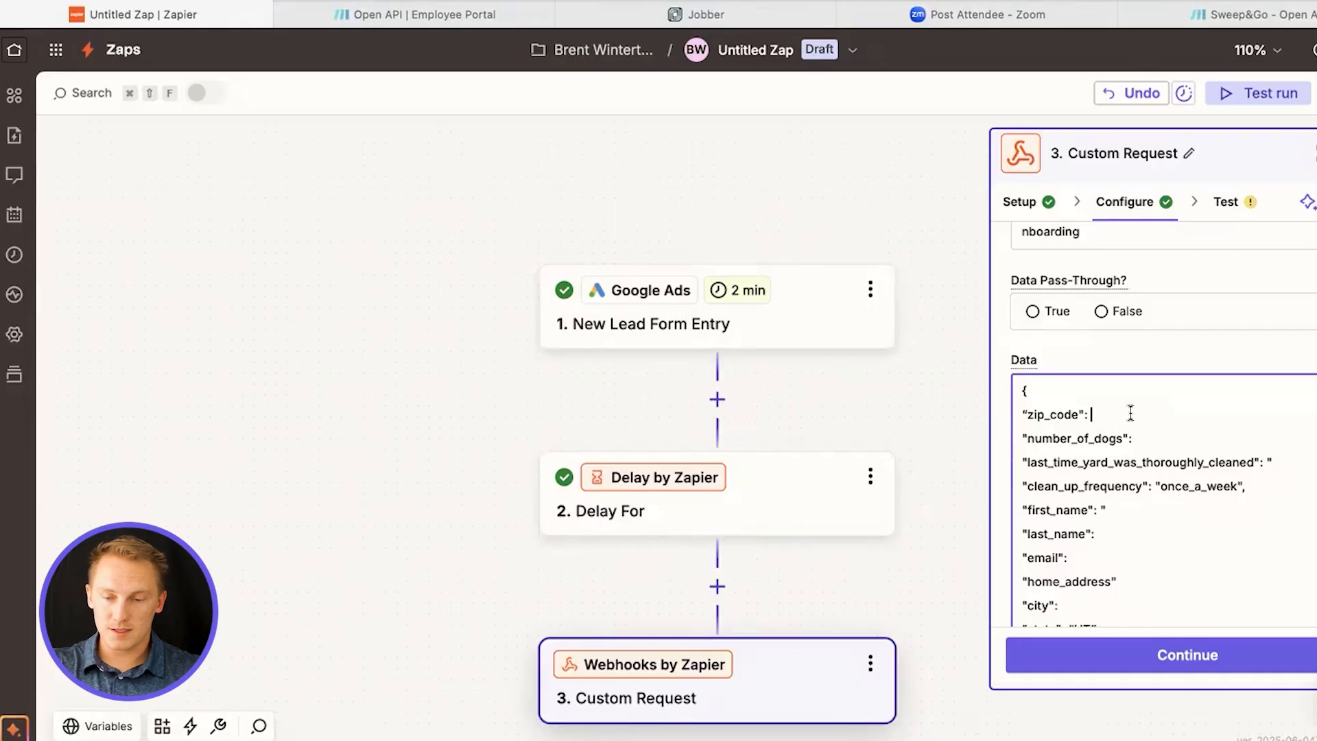
{"action": "left_click_drag", "start_coordinate": [1146, 472], "coordinate": [1191, 458]}
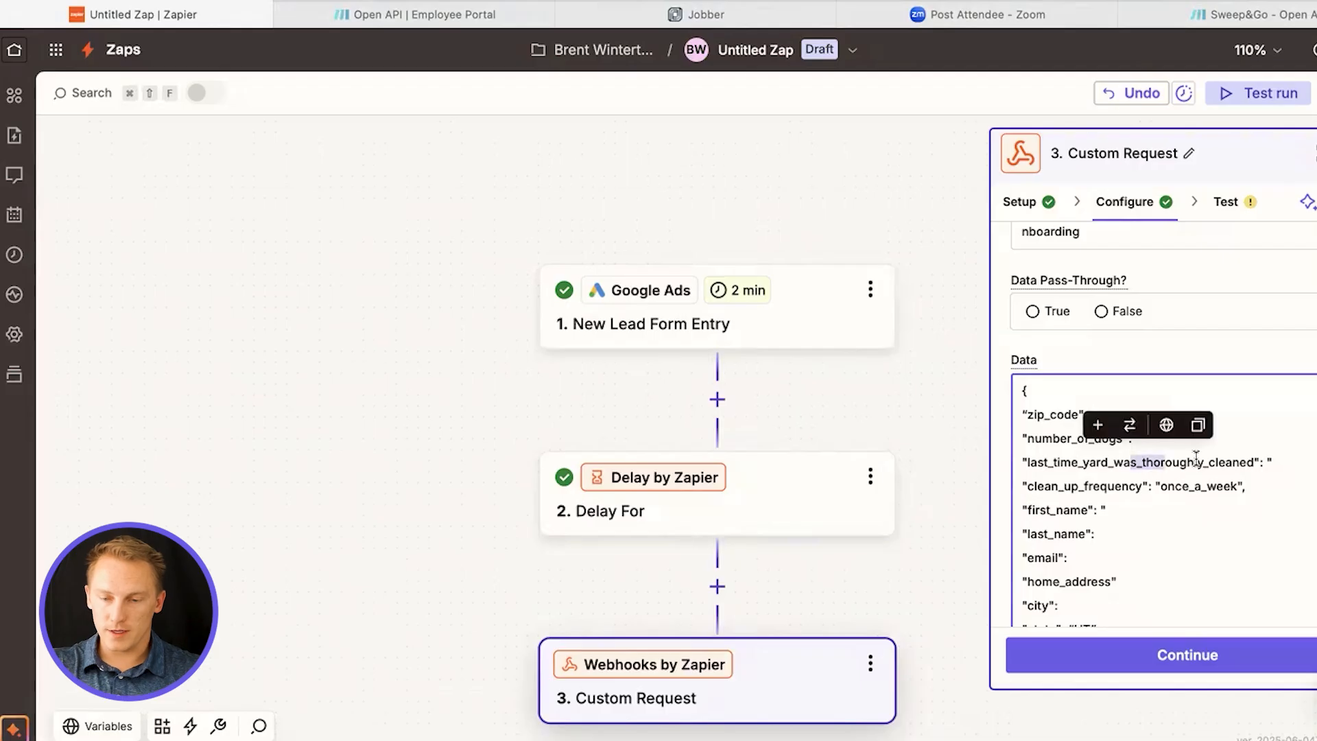
{"action": "double_click", "coordinate": [1196, 458]}
{"action": "double_click", "coordinate": [1198, 485]}
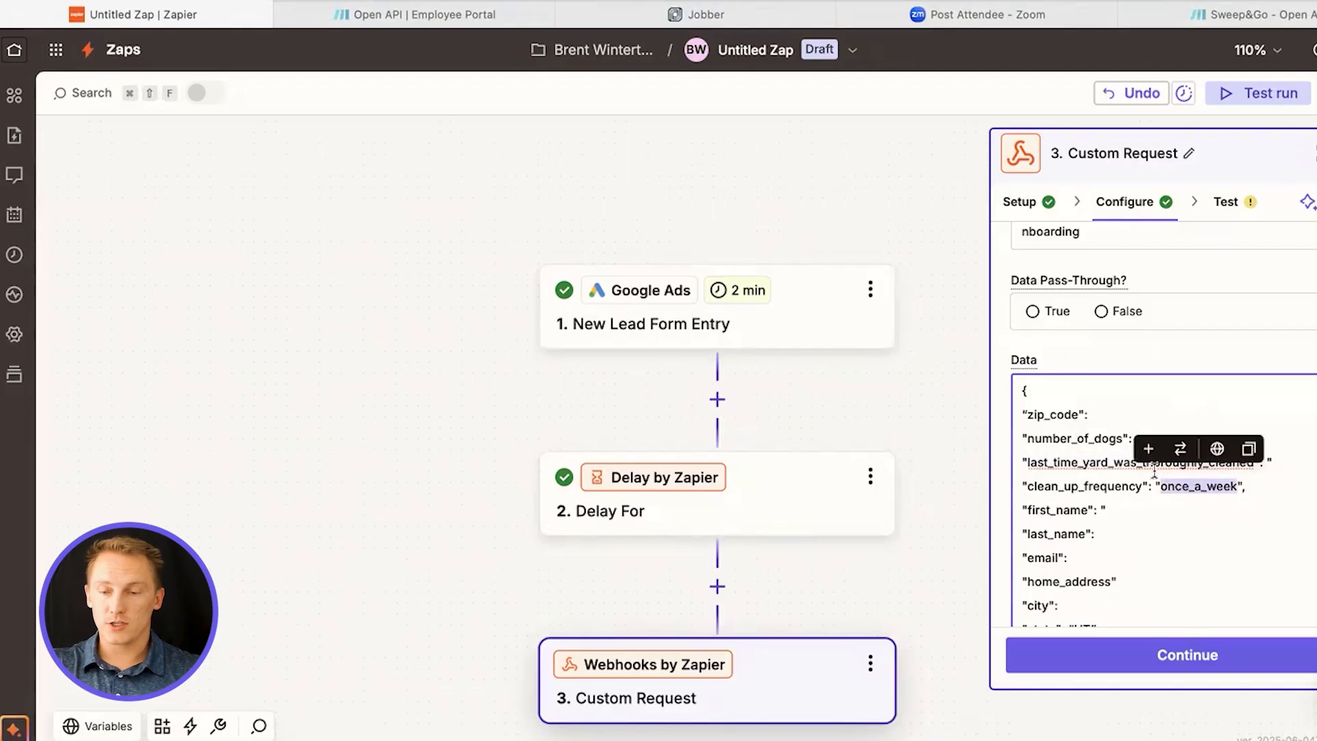
{"action": "left_click", "coordinate": [1264, 15]}
{"action": "scroll", "coordinate": [524, 439], "scroll_direction": "down", "scroll_amount": 2}
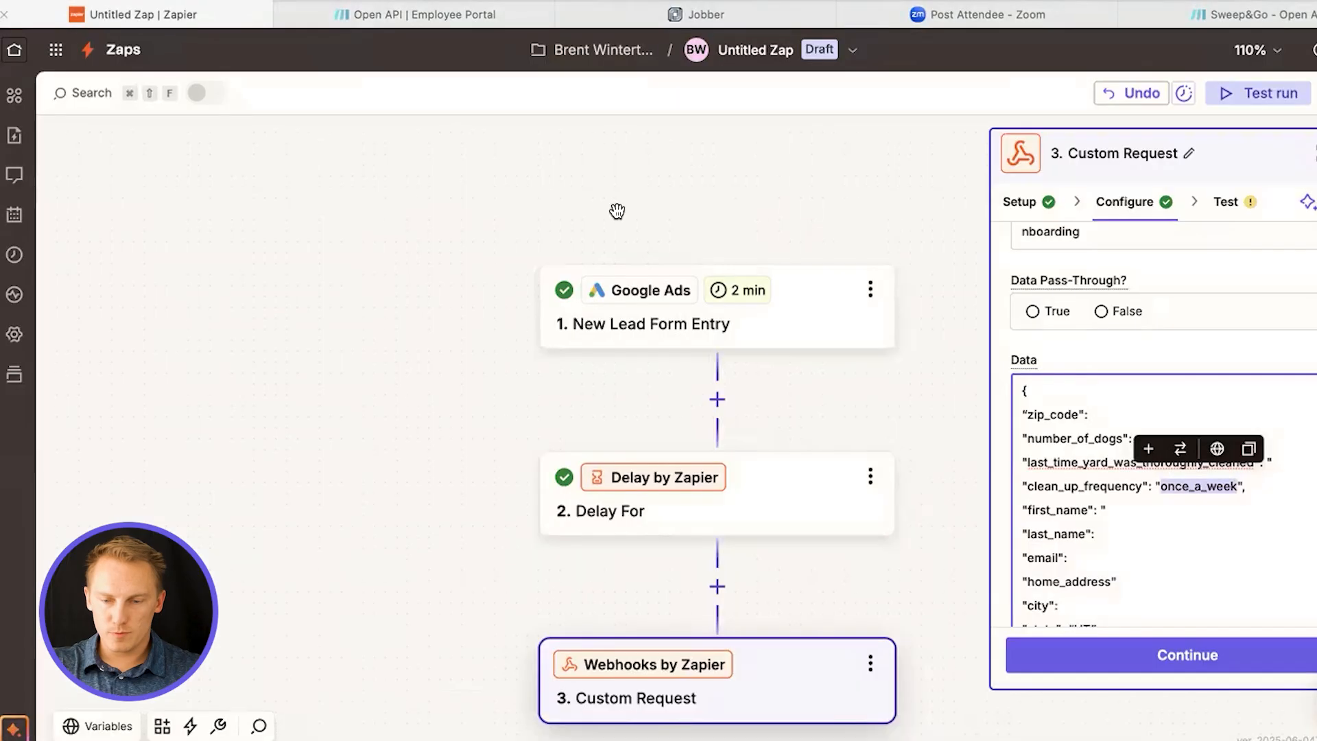
Set zip_code to 84119 and number_of_dogs to 2 in the request's data template
{"action": "left_click", "coordinate": [1132, 414]}
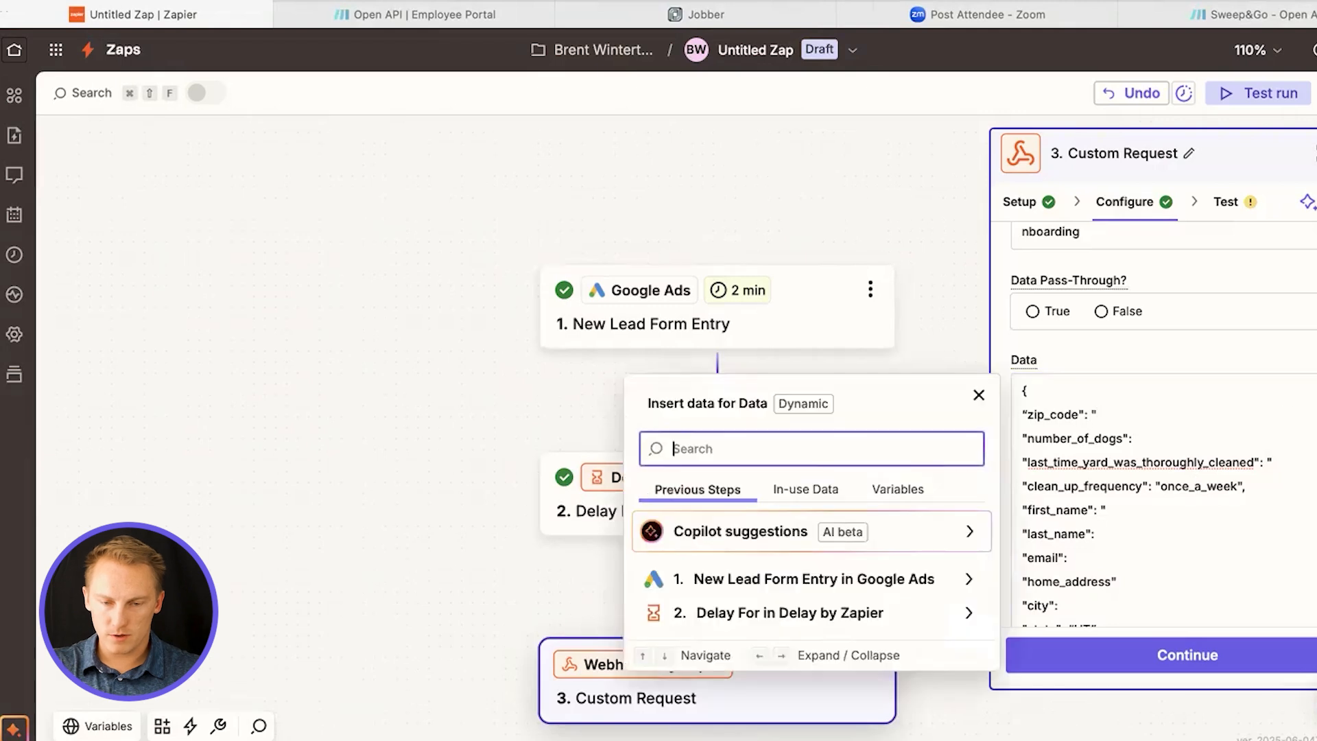
{"action": "left_click", "coordinate": [719, 589]}
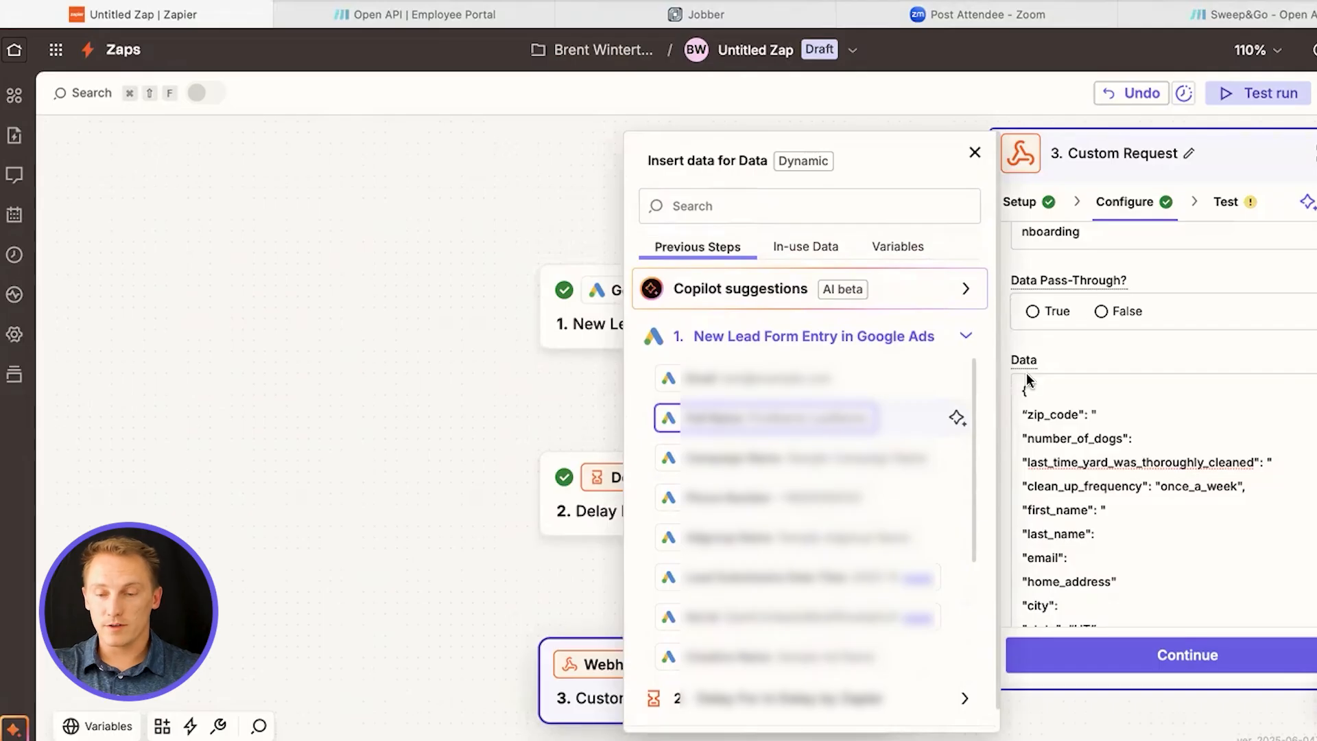
{"action": "left_click", "coordinate": [1170, 405]}
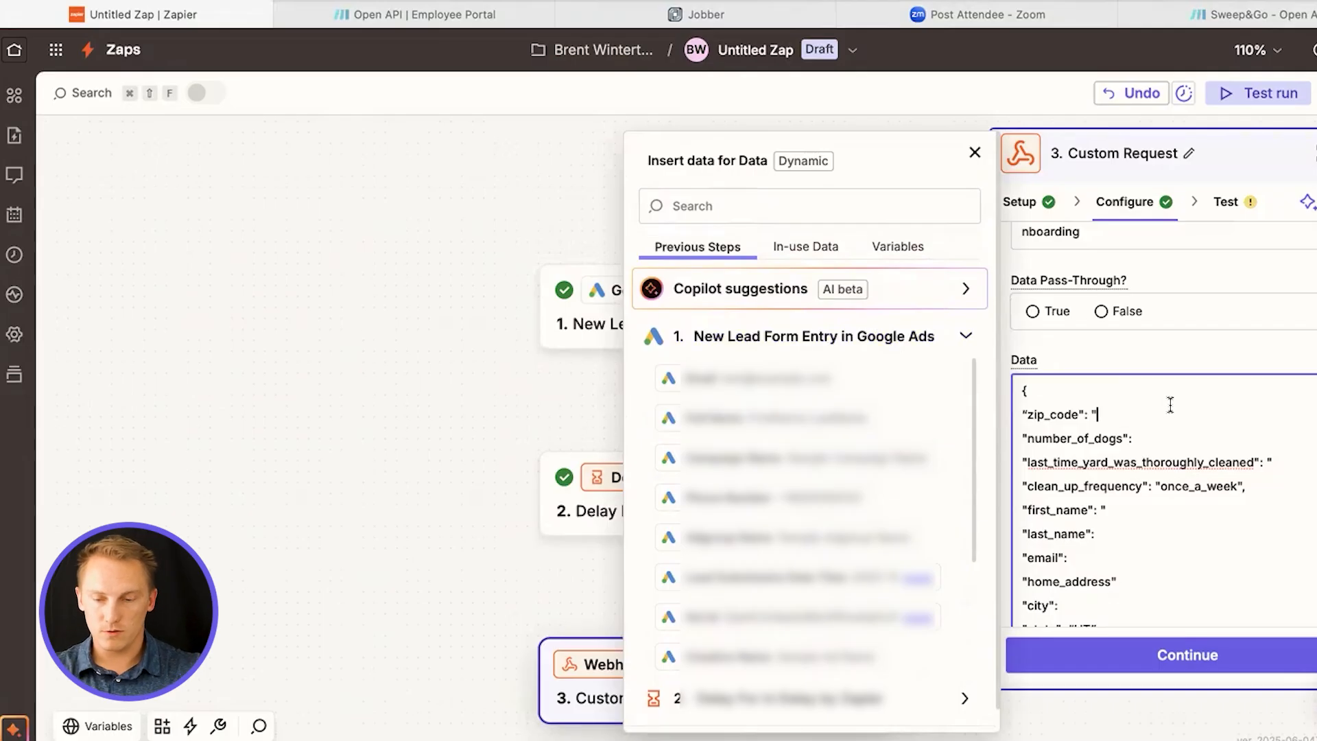
{"action": "type", "text": "12345"}
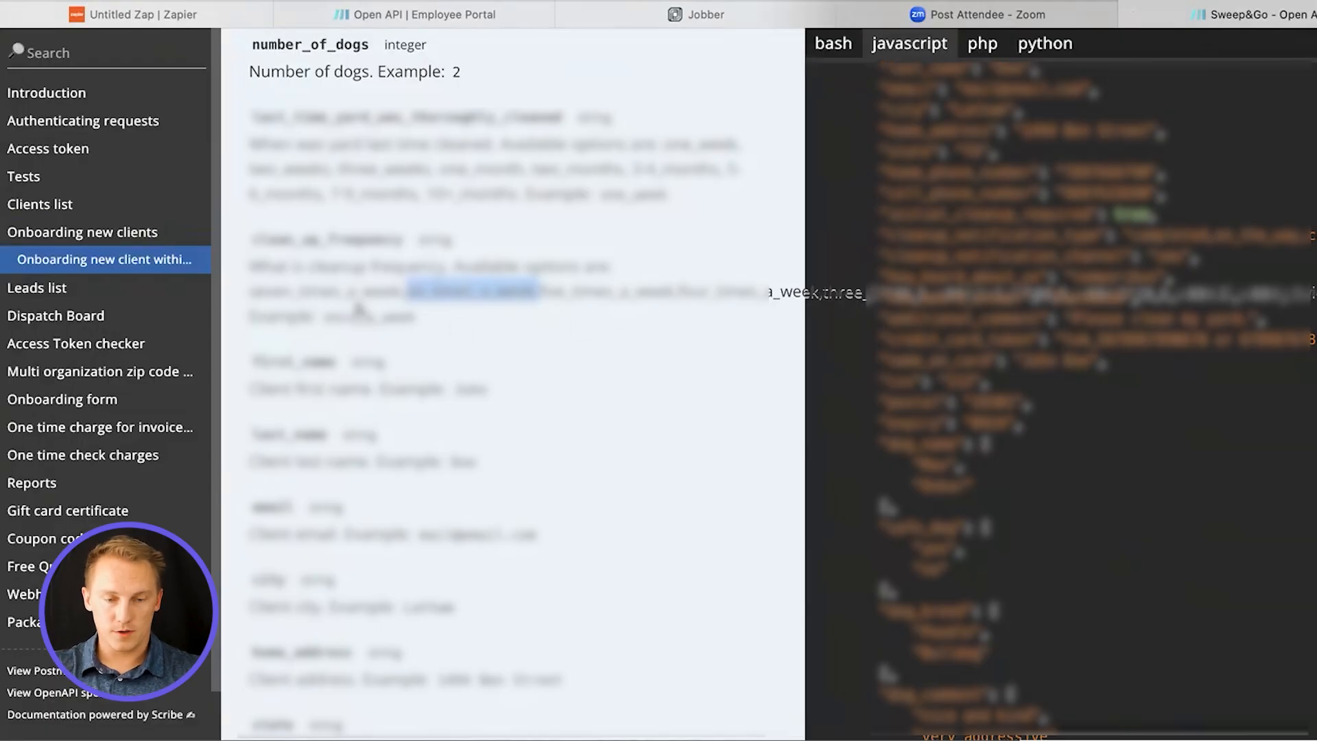
Look up the accepted cleaning options in the Sweep&Go API documentation and set last_time_yard_was_thoroughly_cleaned to one_week
{"action": "double_click", "coordinate": [371, 317]}
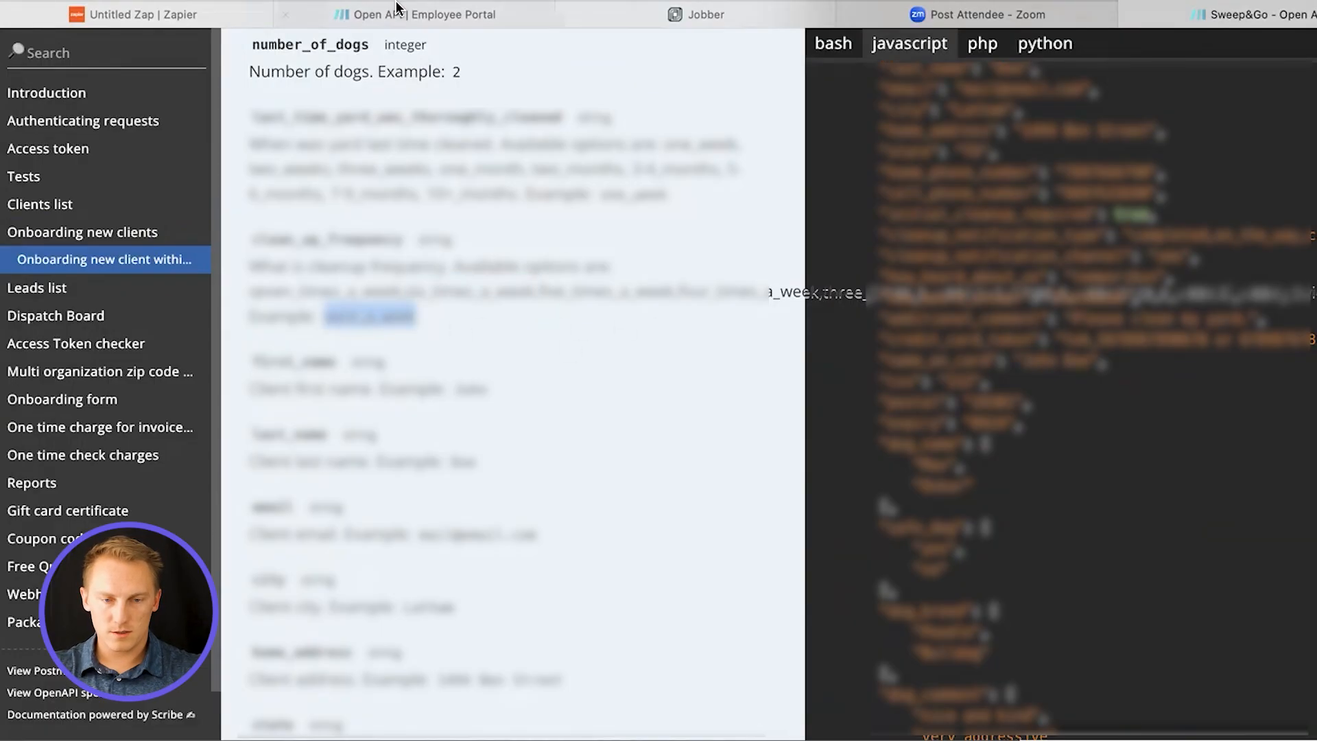
{"action": "left_click", "coordinate": [319, 17]}
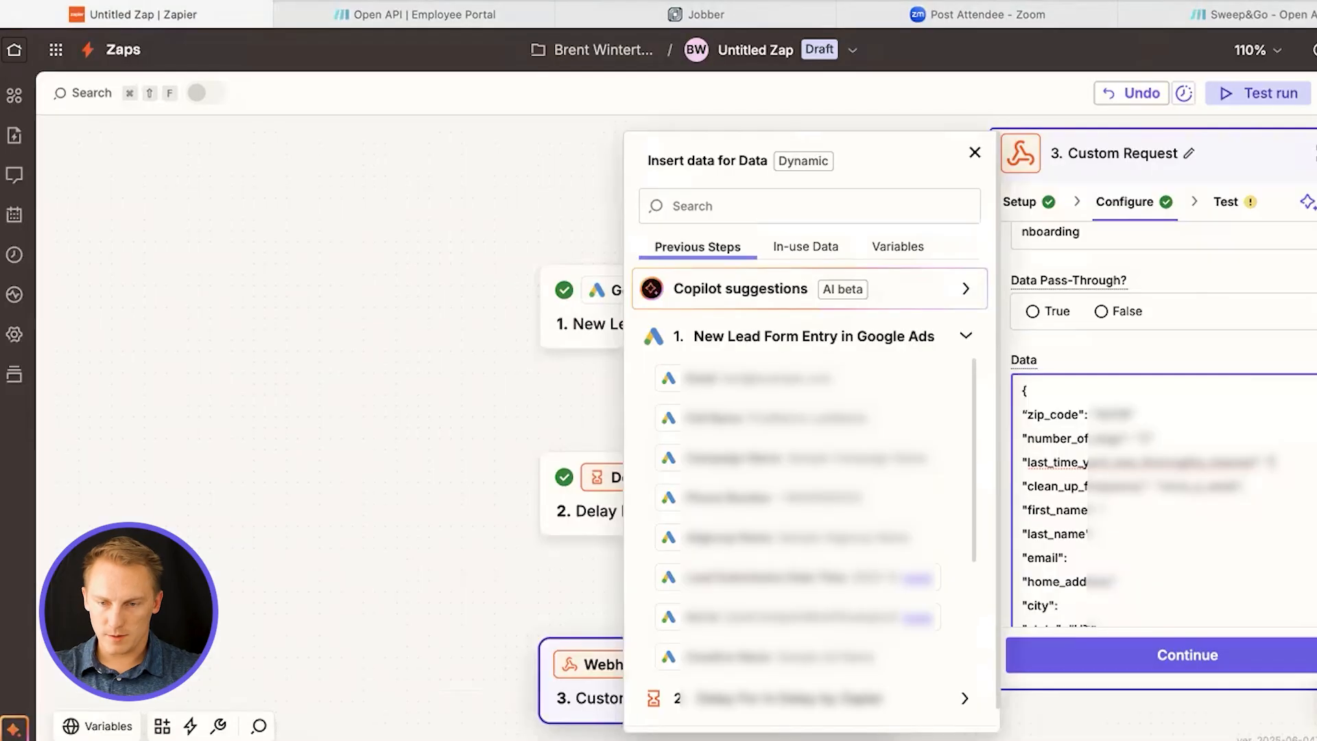
{"action": "left_click", "coordinate": [1238, 14]}
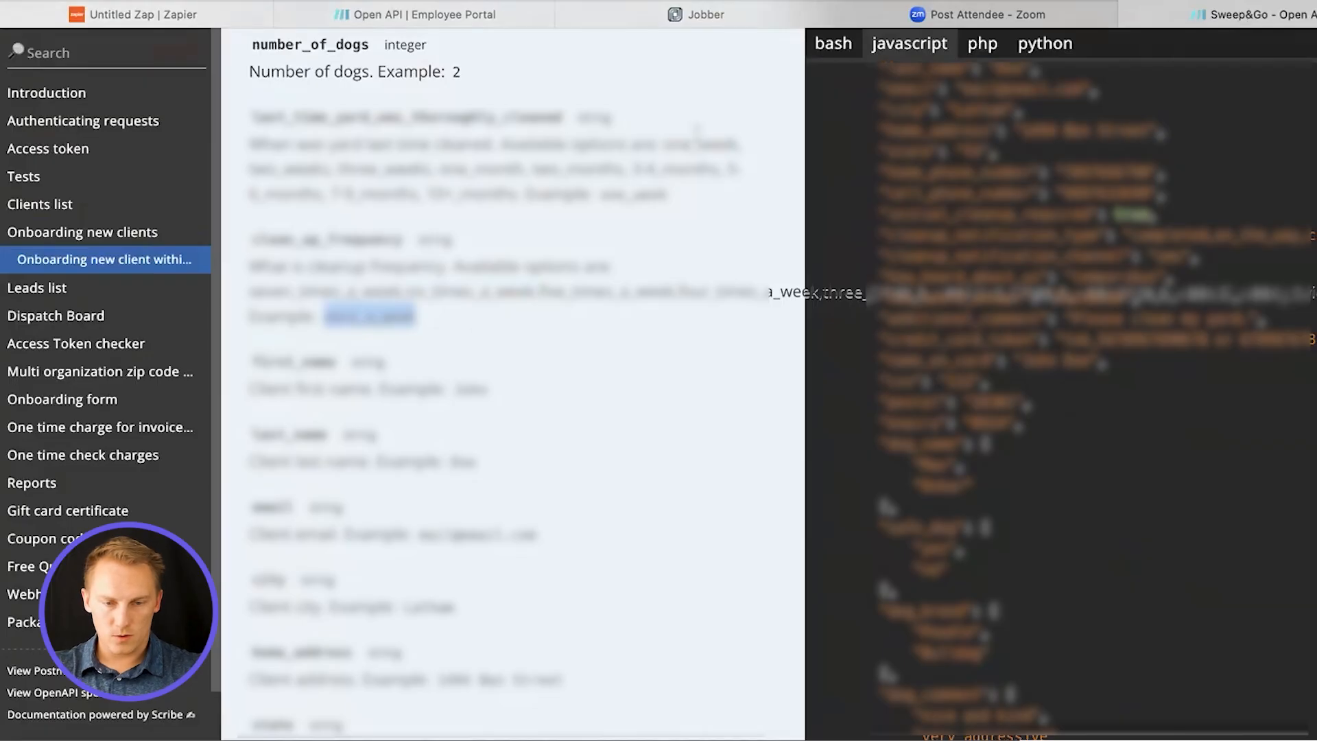
{"action": "double_click", "coordinate": [701, 142]}
{"action": "left_click", "coordinate": [134, 14]}
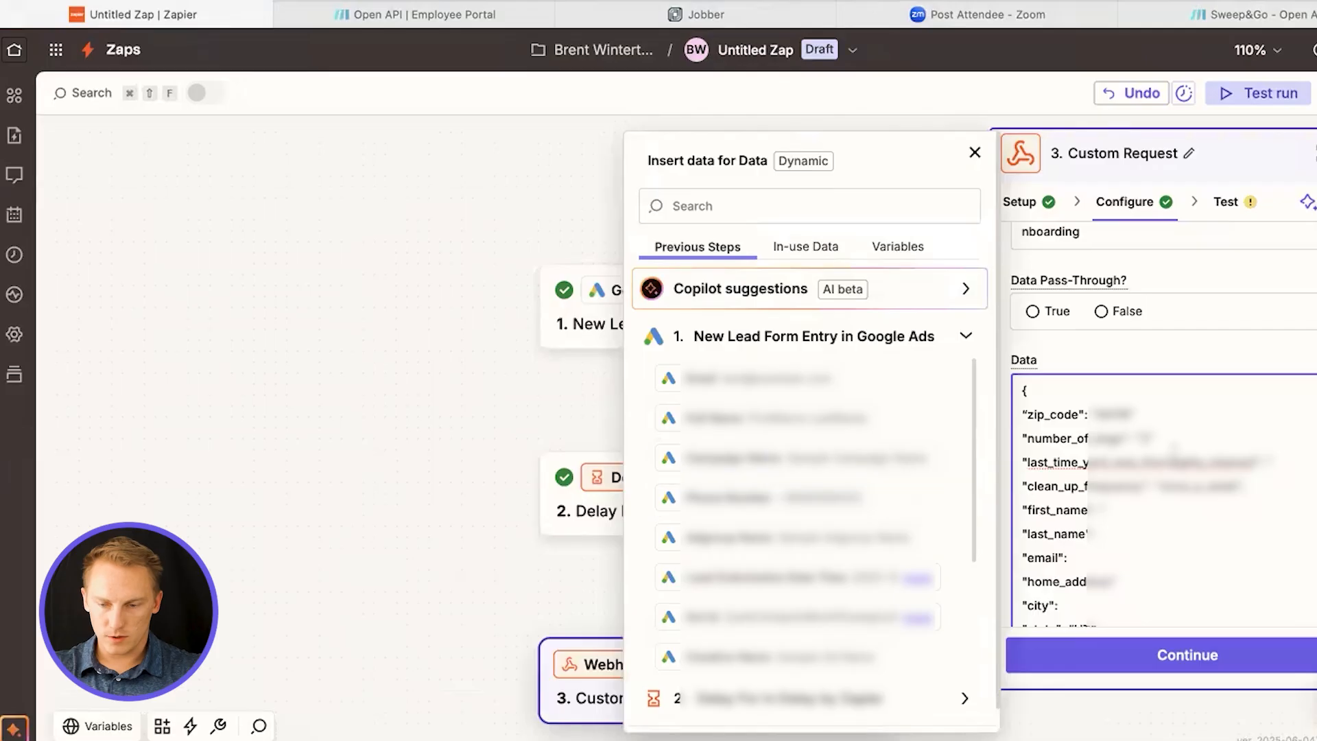
{"action": "key", "text": "Return"}
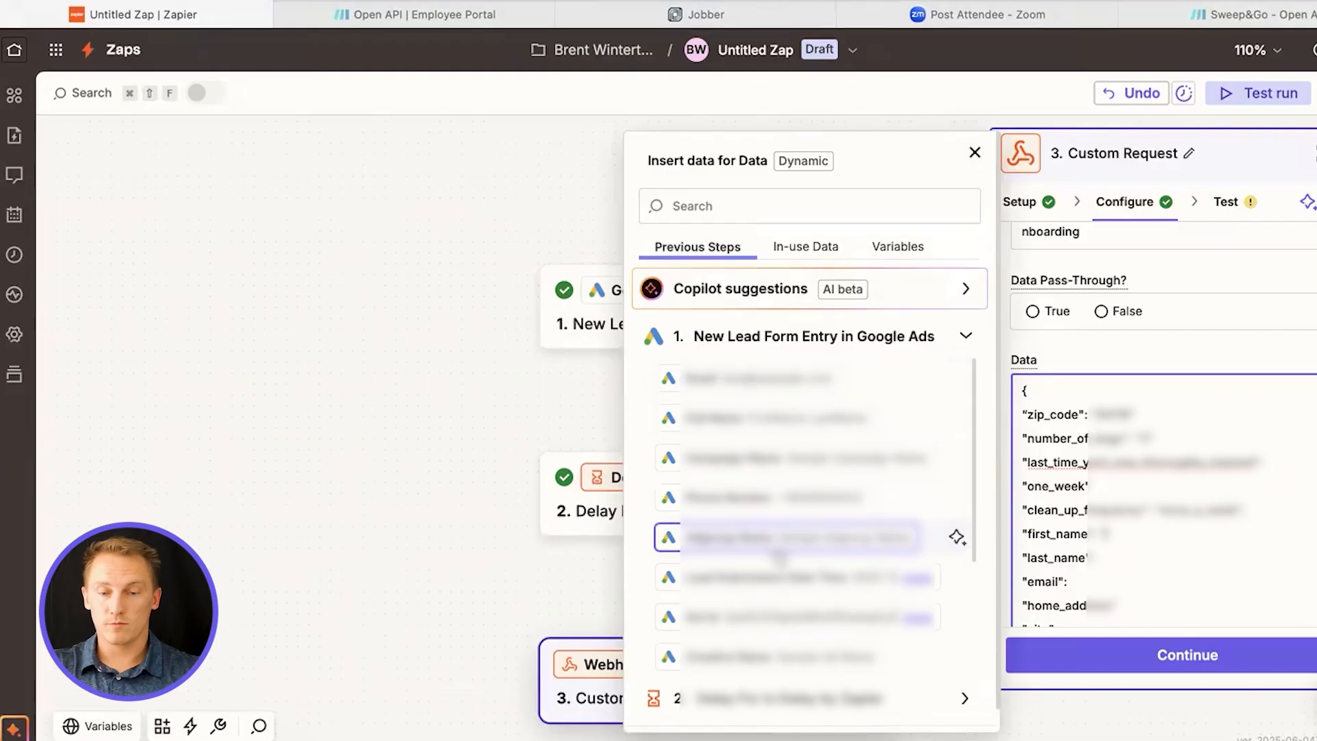
Map first_name and last_name to the Google Ads lead's Full Name, and email to its Email field
{"action": "left_click", "coordinate": [775, 539]}
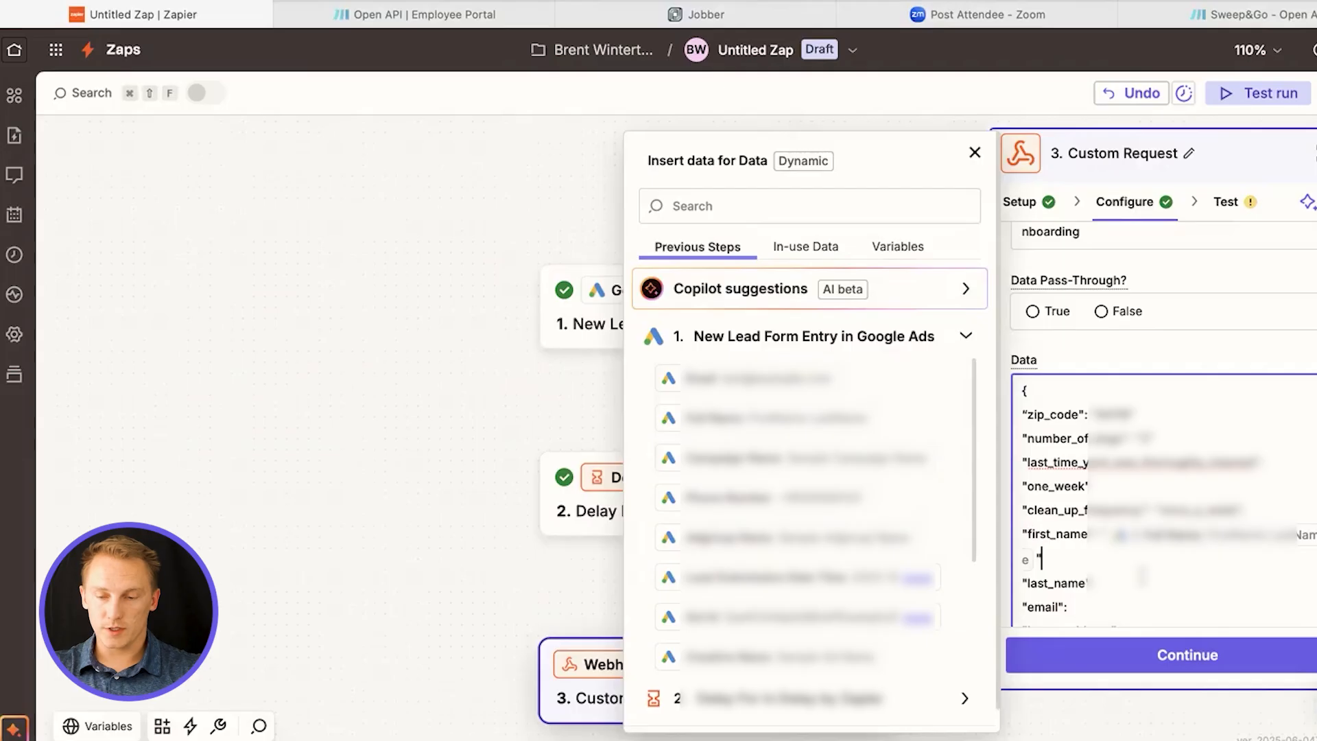
{"action": "scroll", "coordinate": [1140, 570], "scroll_direction": "down", "scroll_amount": 2}
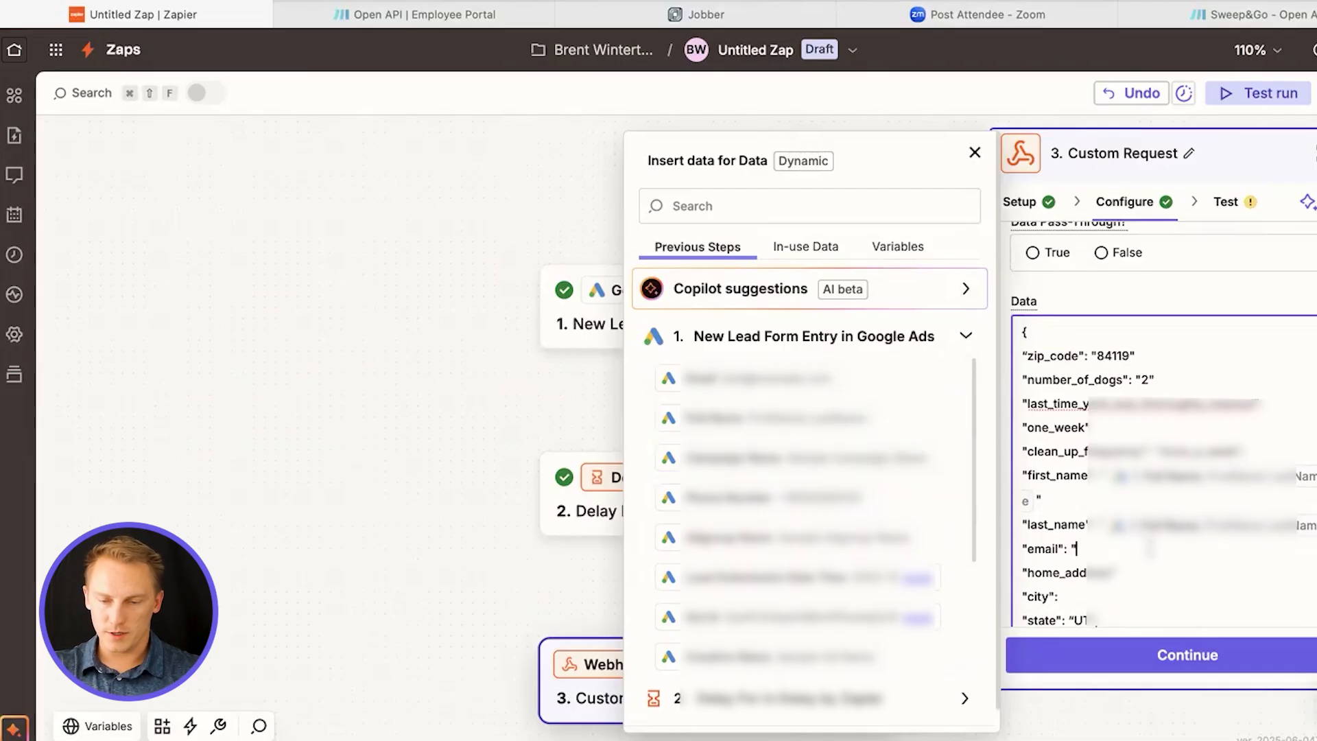
{"action": "left_click", "coordinate": [709, 381]}
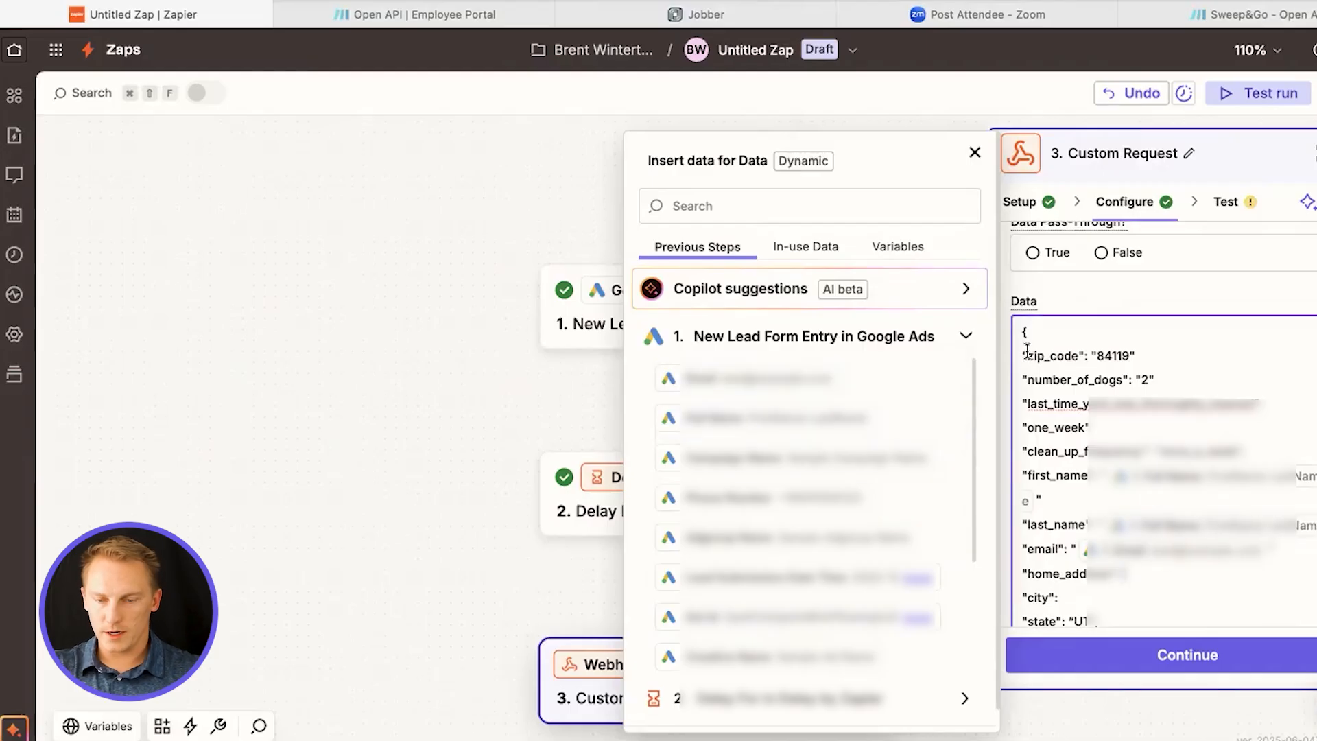
Compare the fixed zip_code entry with the mapped first_name entry in the request data
{"action": "left_click_drag", "start_coordinate": [1025, 355], "coordinate": [1083, 356]}
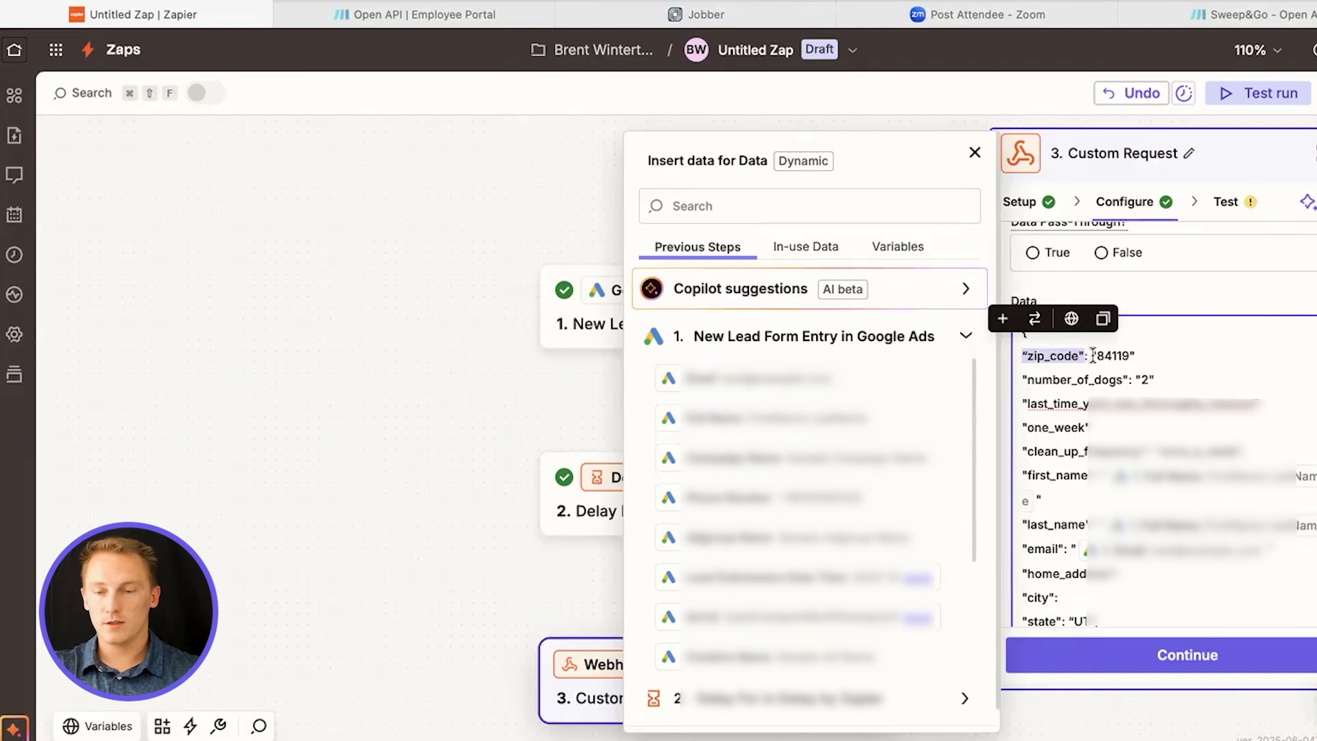
{"action": "left_click_drag", "start_coordinate": [1093, 356], "coordinate": [1135, 352]}
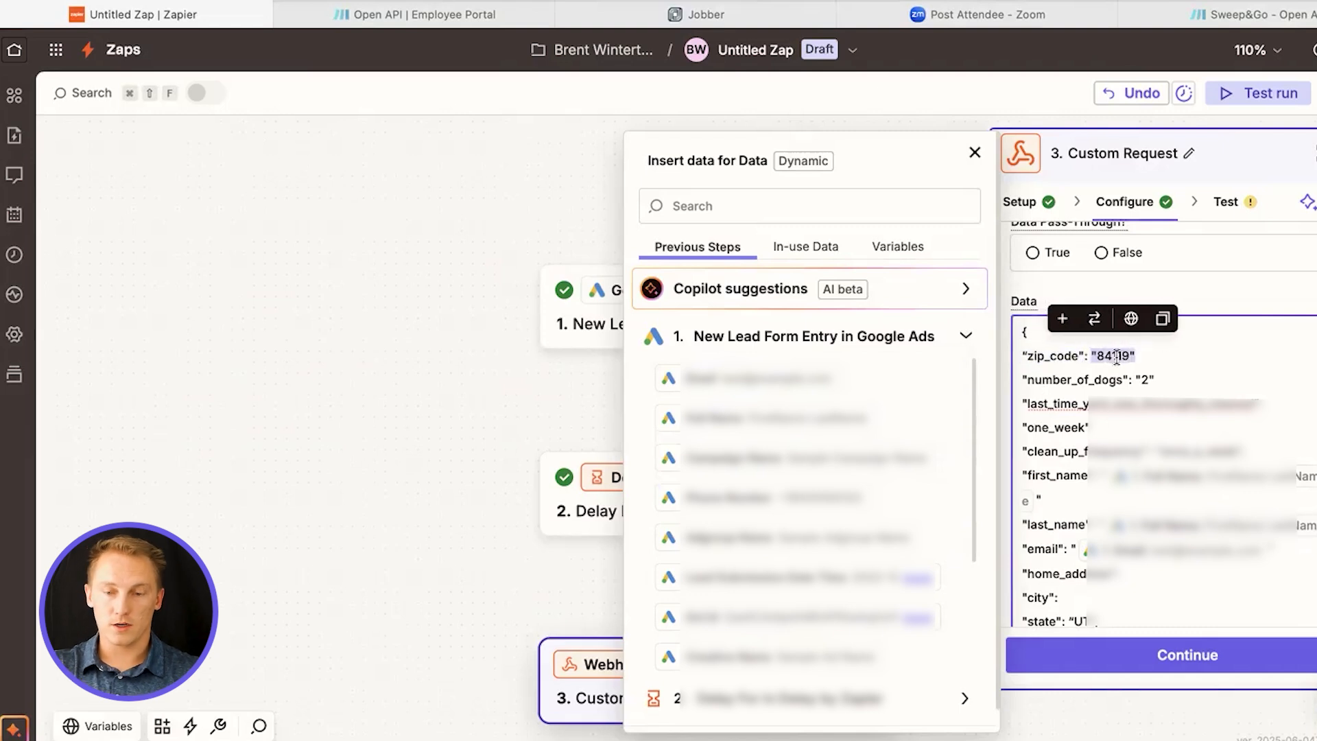
{"action": "left_click", "coordinate": [1167, 474]}
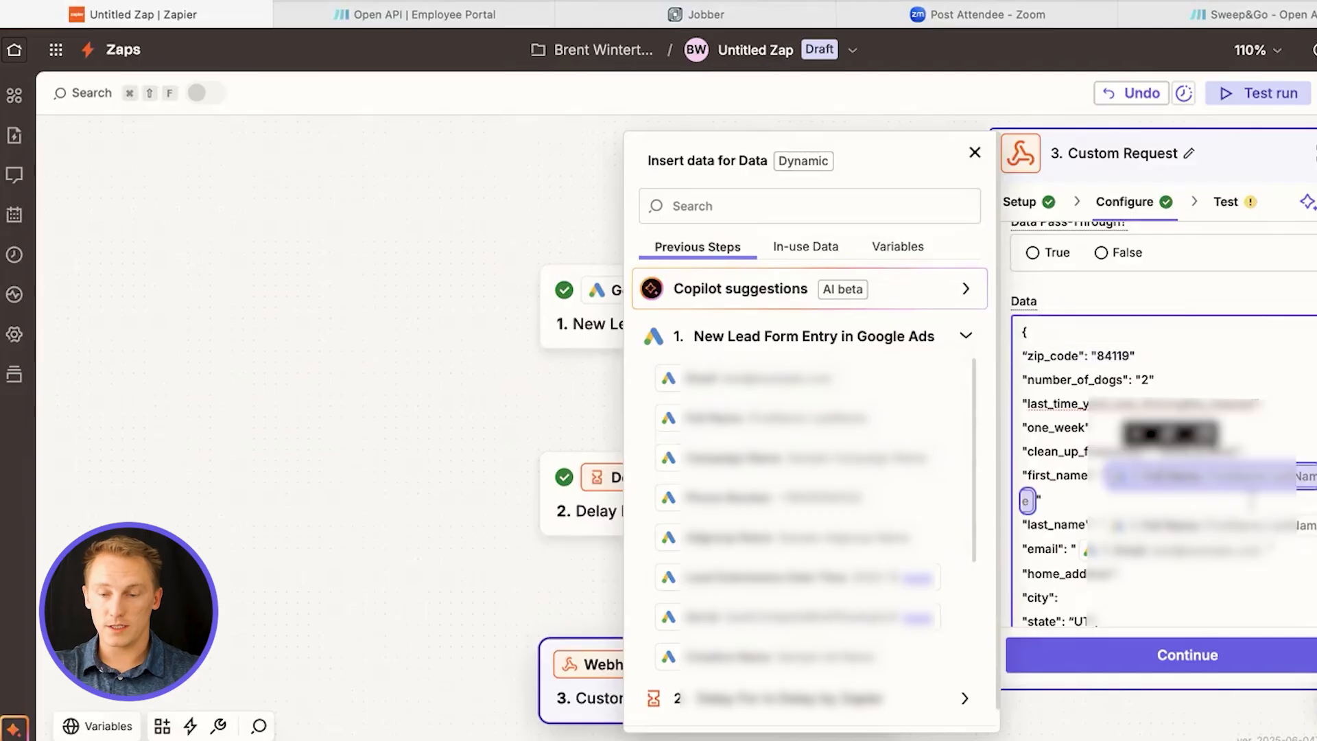
Map cell_phone_number in the request data to the Google Ads lead's Phone Number field
{"action": "scroll", "coordinate": [1129, 532], "scroll_direction": "down", "scroll_amount": 1}
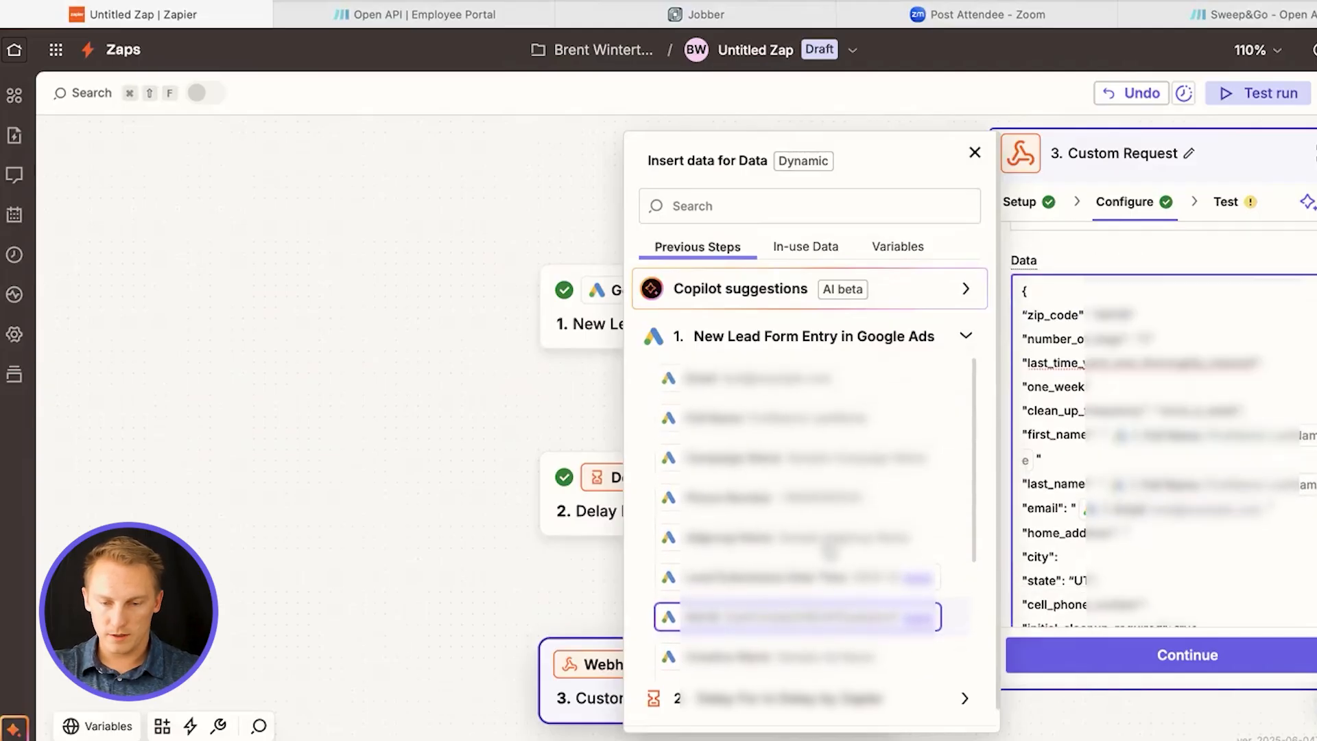
{"action": "scroll", "coordinate": [1157, 559], "scroll_direction": "down", "scroll_amount": 2}
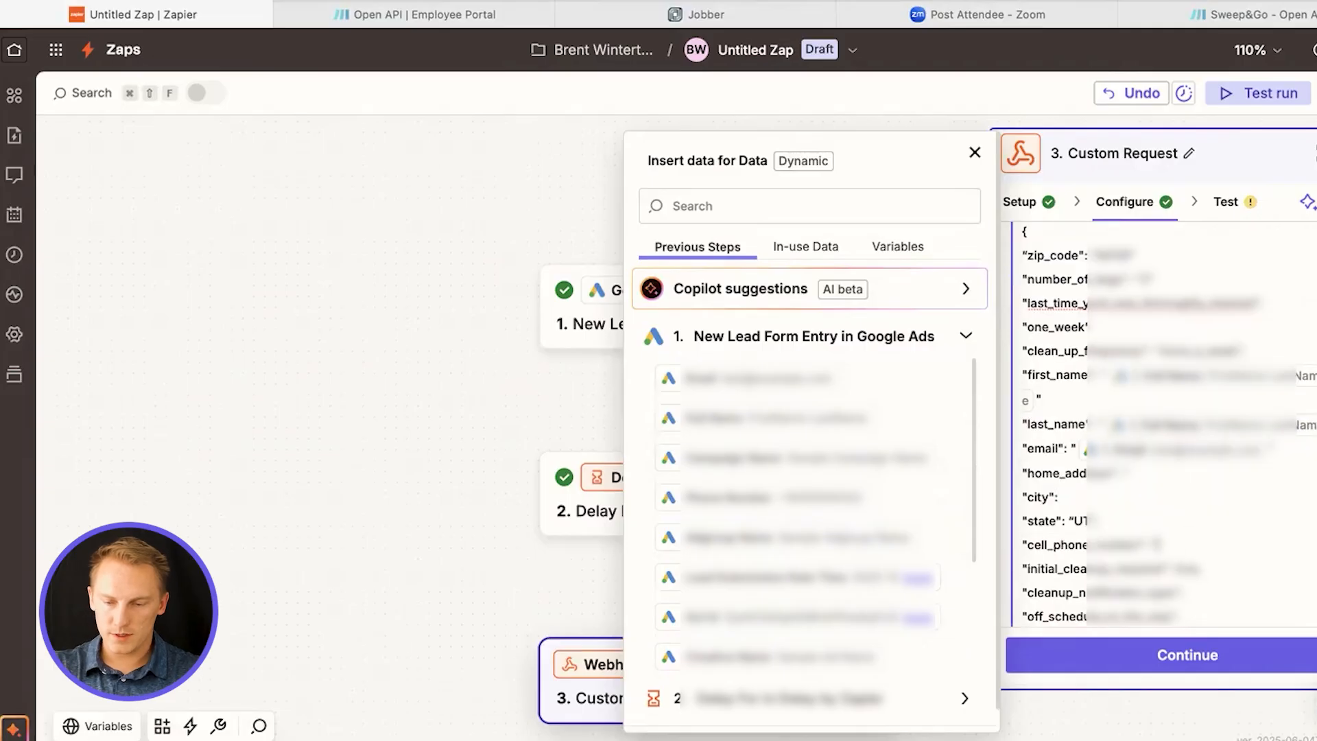
{"action": "left_click", "coordinate": [956, 500]}
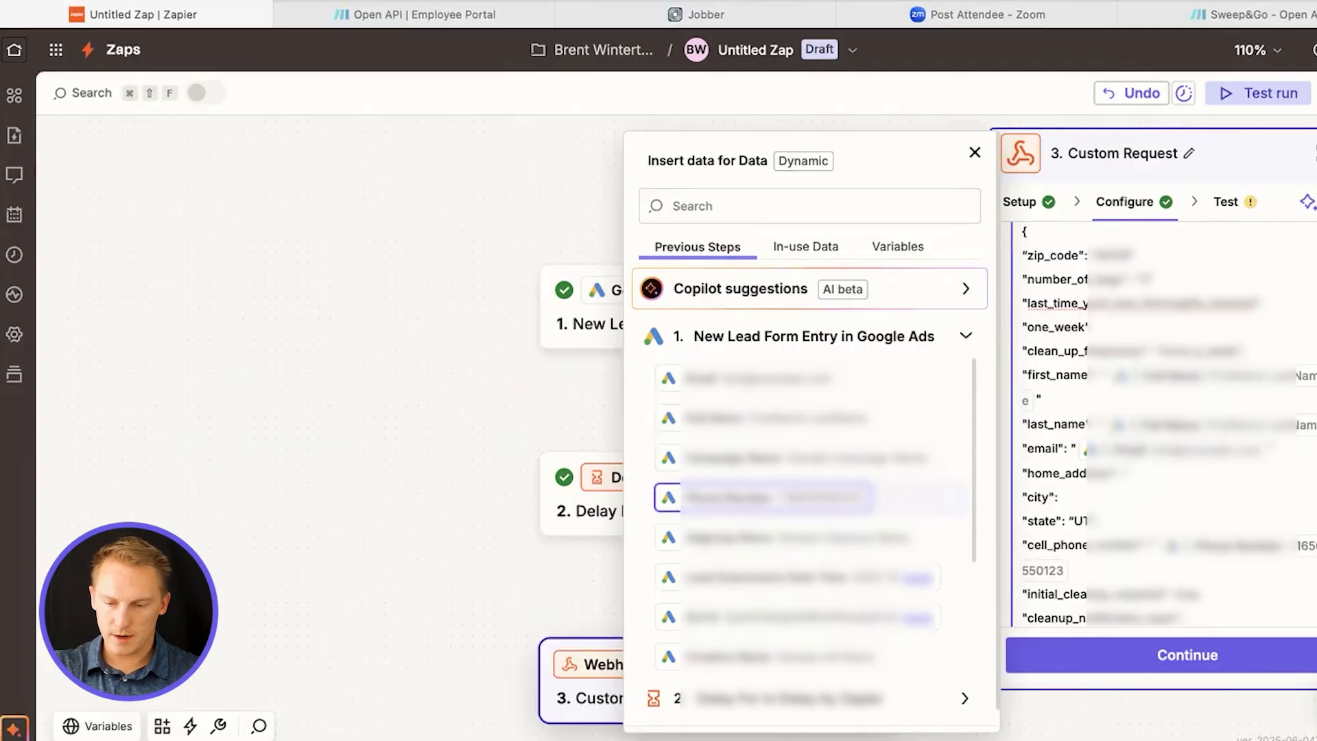
Enter a placeholder street address as home_address and set city to Salt Lake City in the request data
{"action": "scroll", "coordinate": [1161, 545], "scroll_direction": "down", "scroll_amount": 3}
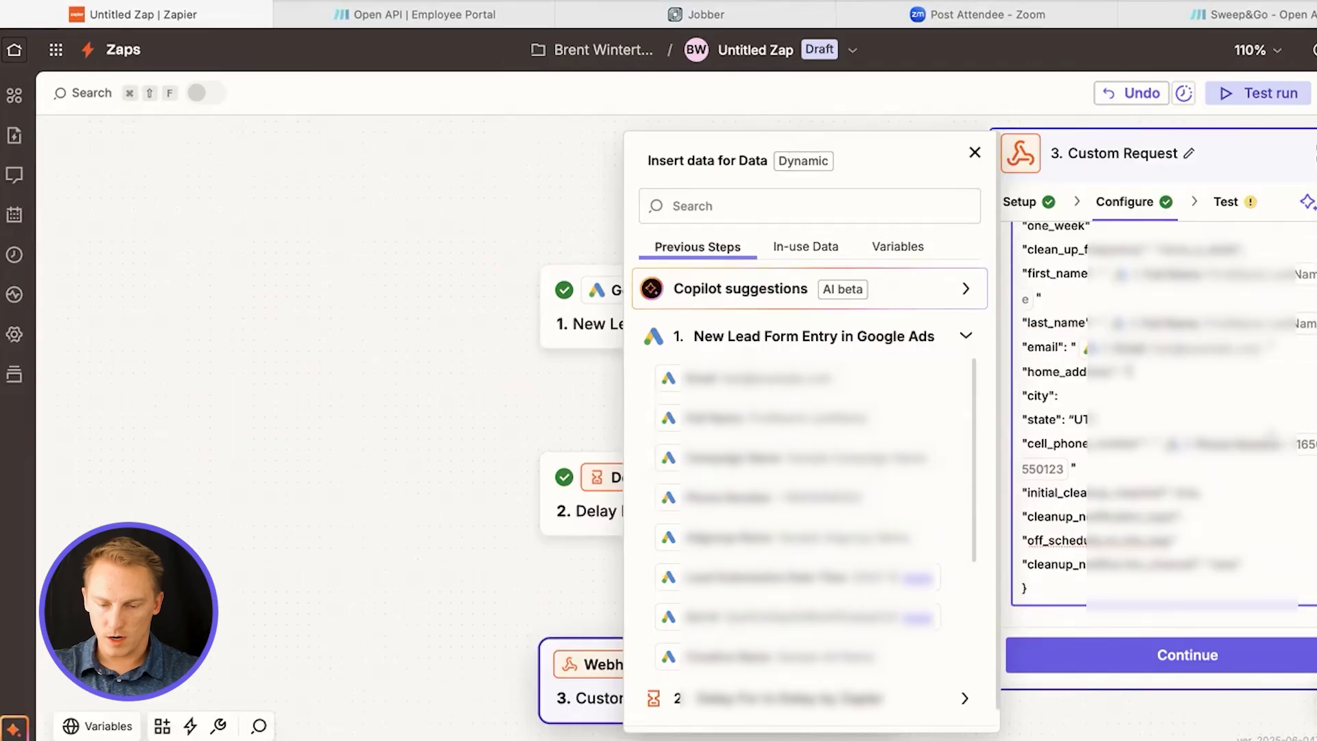
{"action": "type", "text": "123 adbc street"}
{"action": "left_click", "coordinate": [1151, 397]}
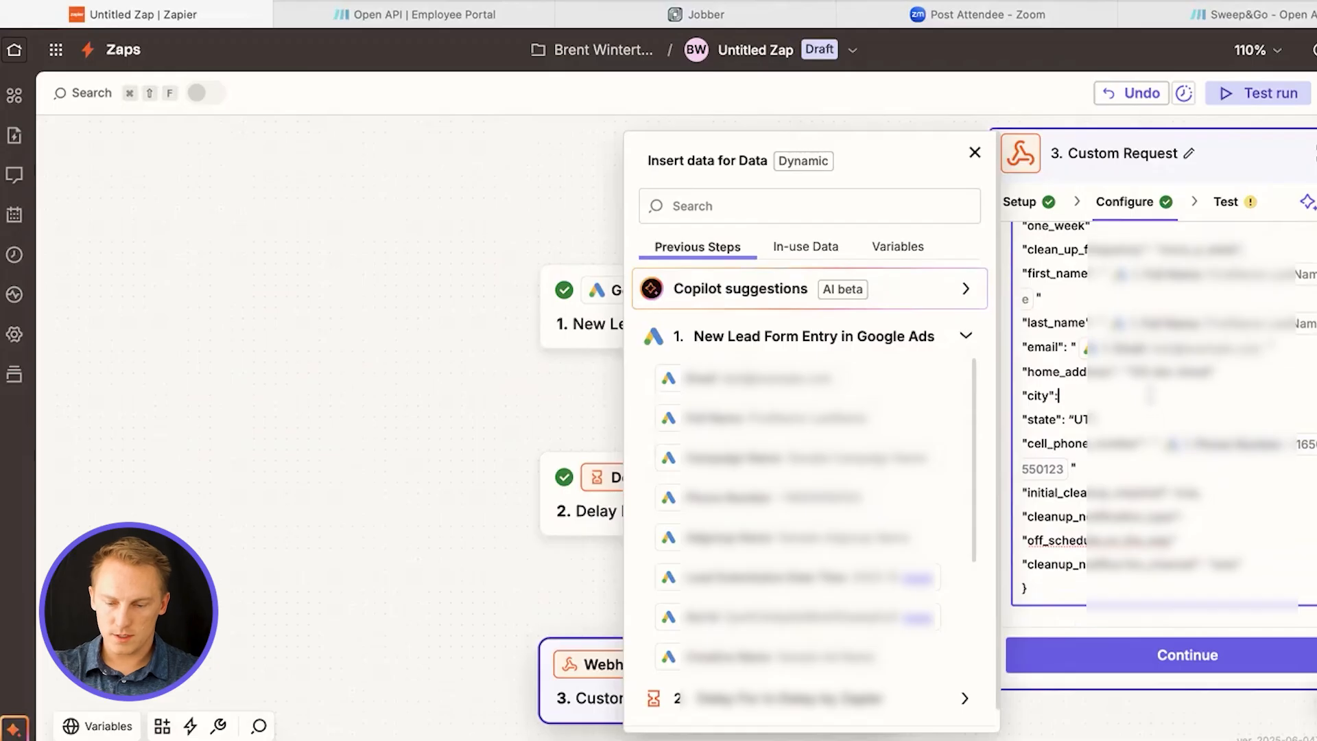
{"action": "left_click", "coordinate": [1067, 391]}
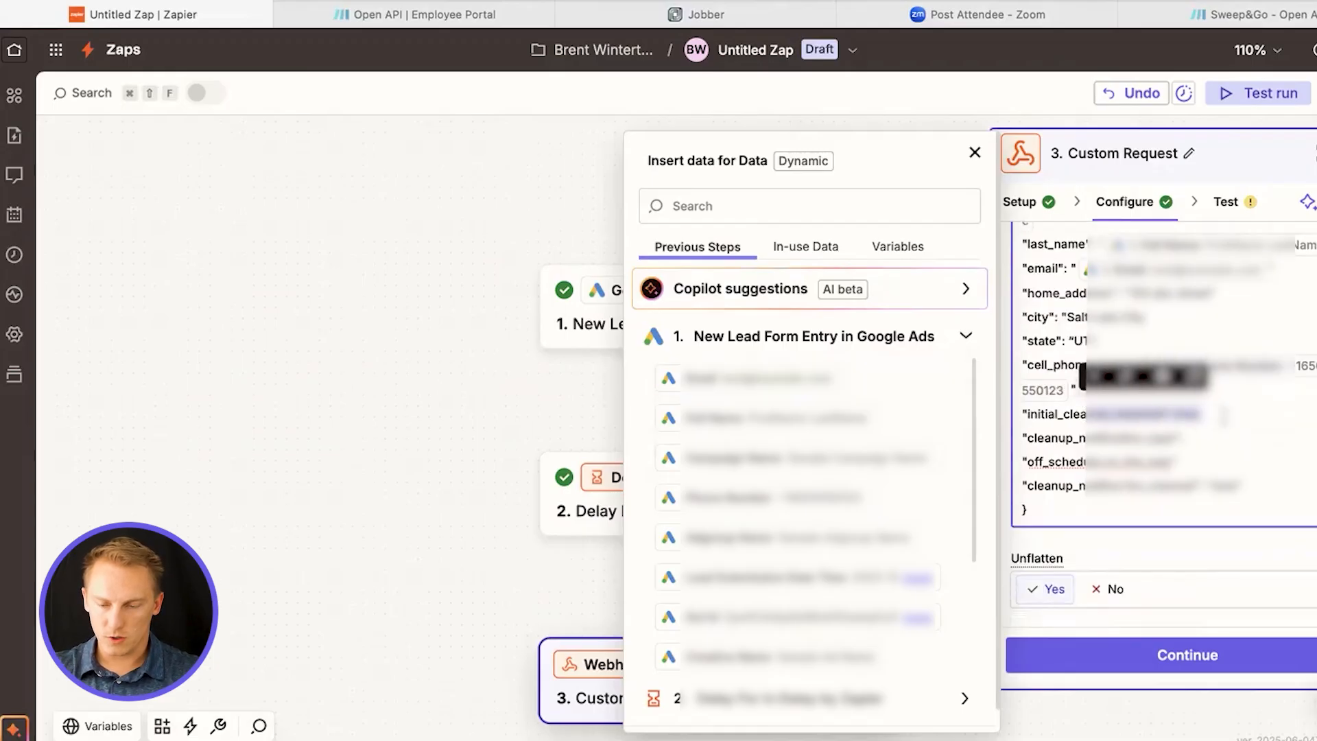
Review the initial cleanup, cleanup notification type and notification channel entries at the end of the request data
{"action": "left_click", "coordinate": [1221, 411]}
{"action": "left_click_drag", "start_coordinate": [1136, 416], "coordinate": [1212, 418]}
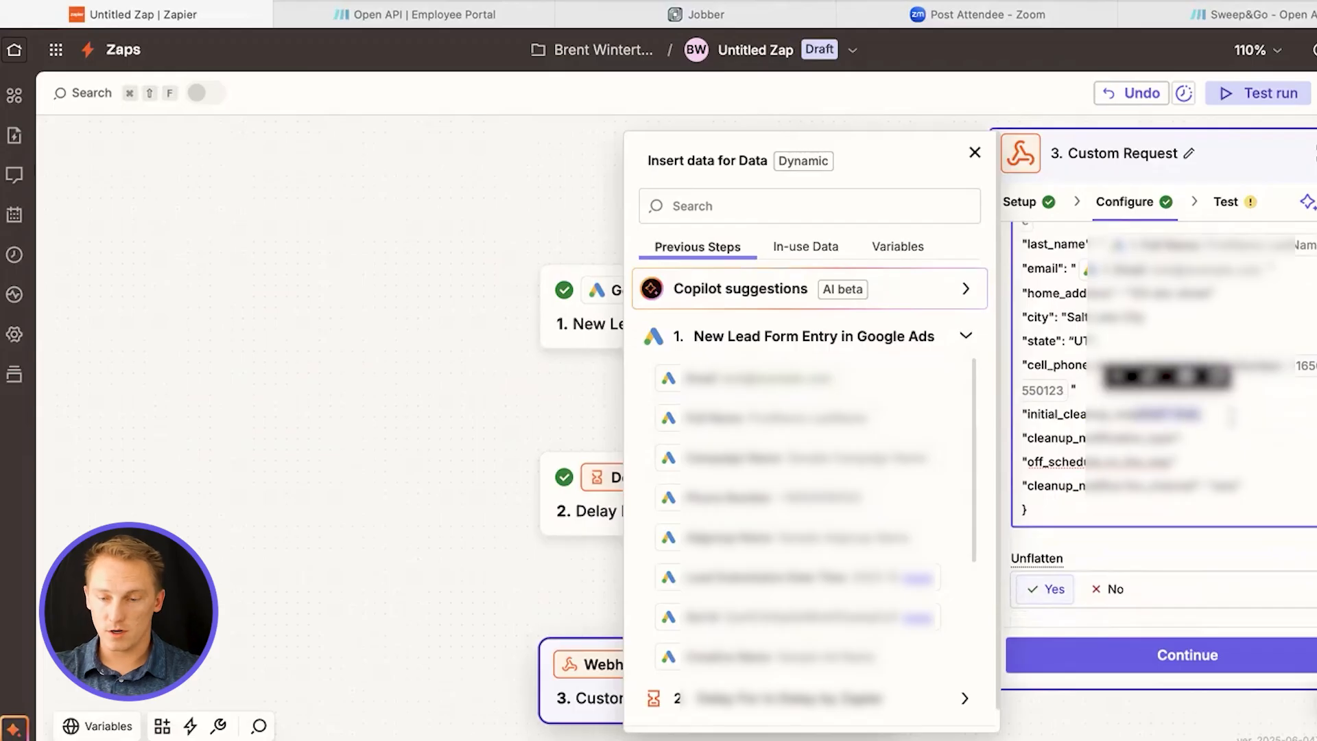
{"action": "left_click", "coordinate": [1231, 417]}
{"action": "left_click_drag", "start_coordinate": [1067, 458], "coordinate": [1160, 461]}
{"action": "left_click", "coordinate": [1119, 456]}
{"action": "left_click_drag", "start_coordinate": [1075, 485], "coordinate": [1243, 483]}
{"action": "left_click", "coordinate": [1257, 484]}
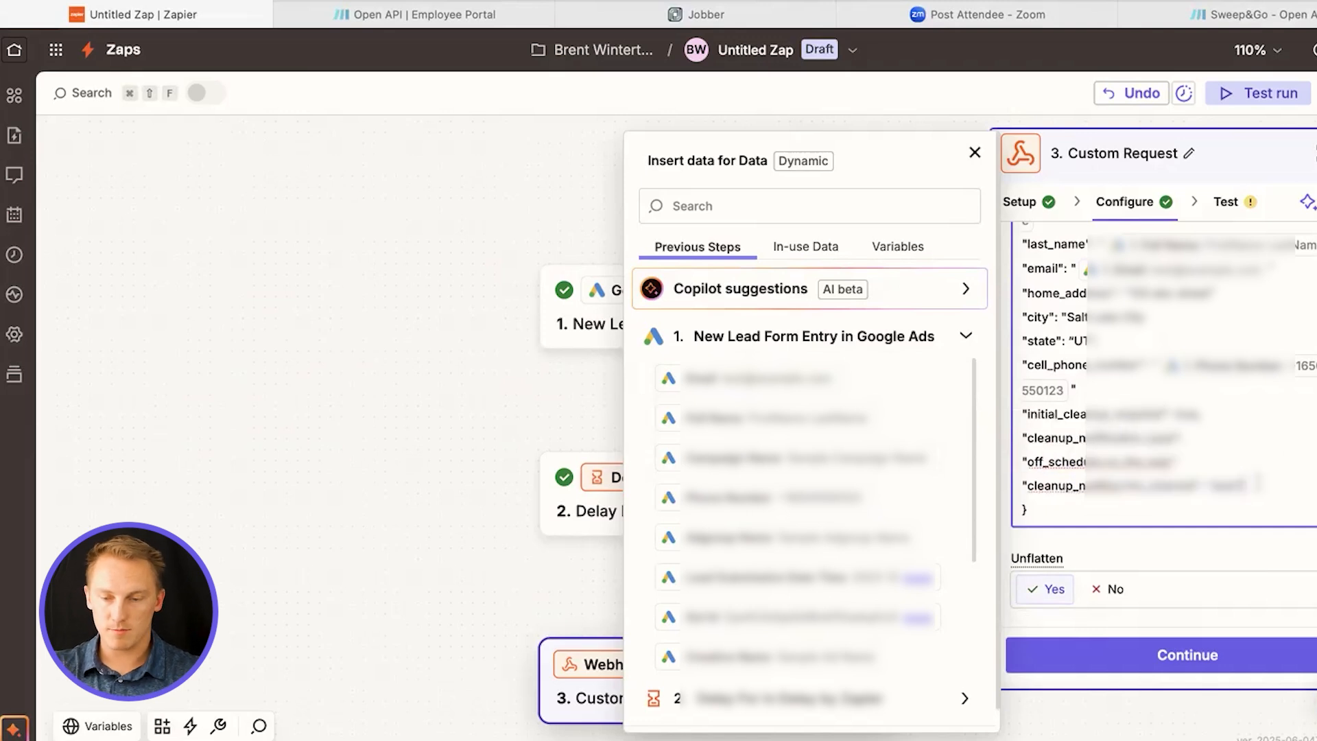
Add header names Authorization and Content-Type to the custom request
{"action": "scroll", "coordinate": [1166, 446], "scroll_direction": "down", "scroll_amount": 4}
{"action": "left_click", "coordinate": [1081, 484]}
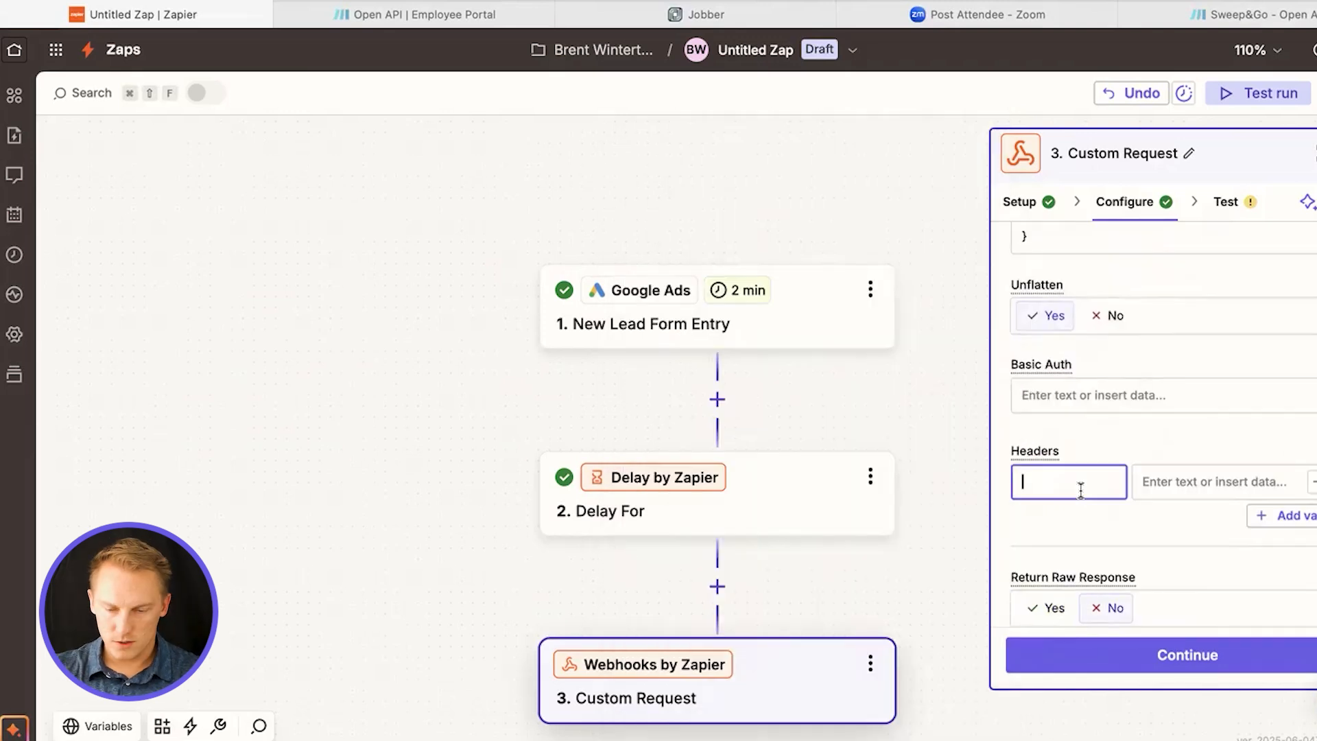
{"action": "type", "text": "Authorizati"}
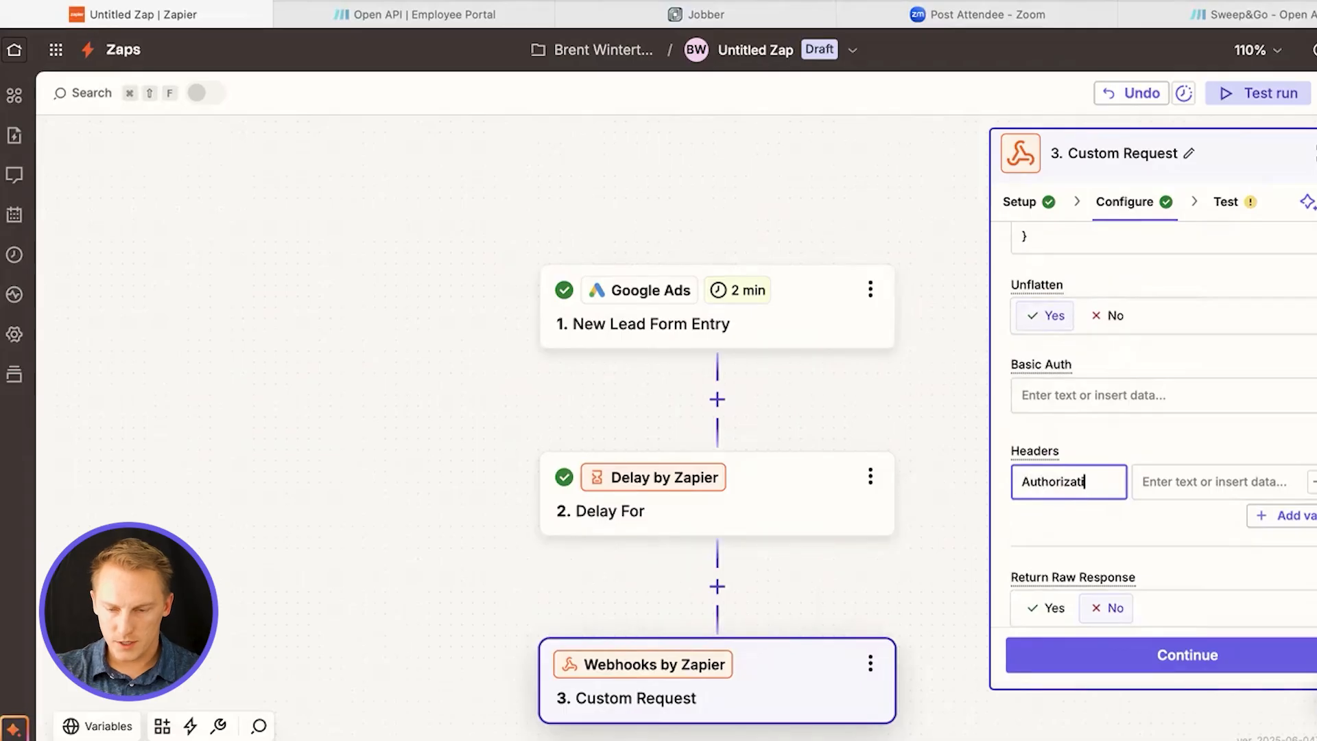
{"action": "type", "text": "on"}
{"action": "left_click", "coordinate": [1081, 533]}
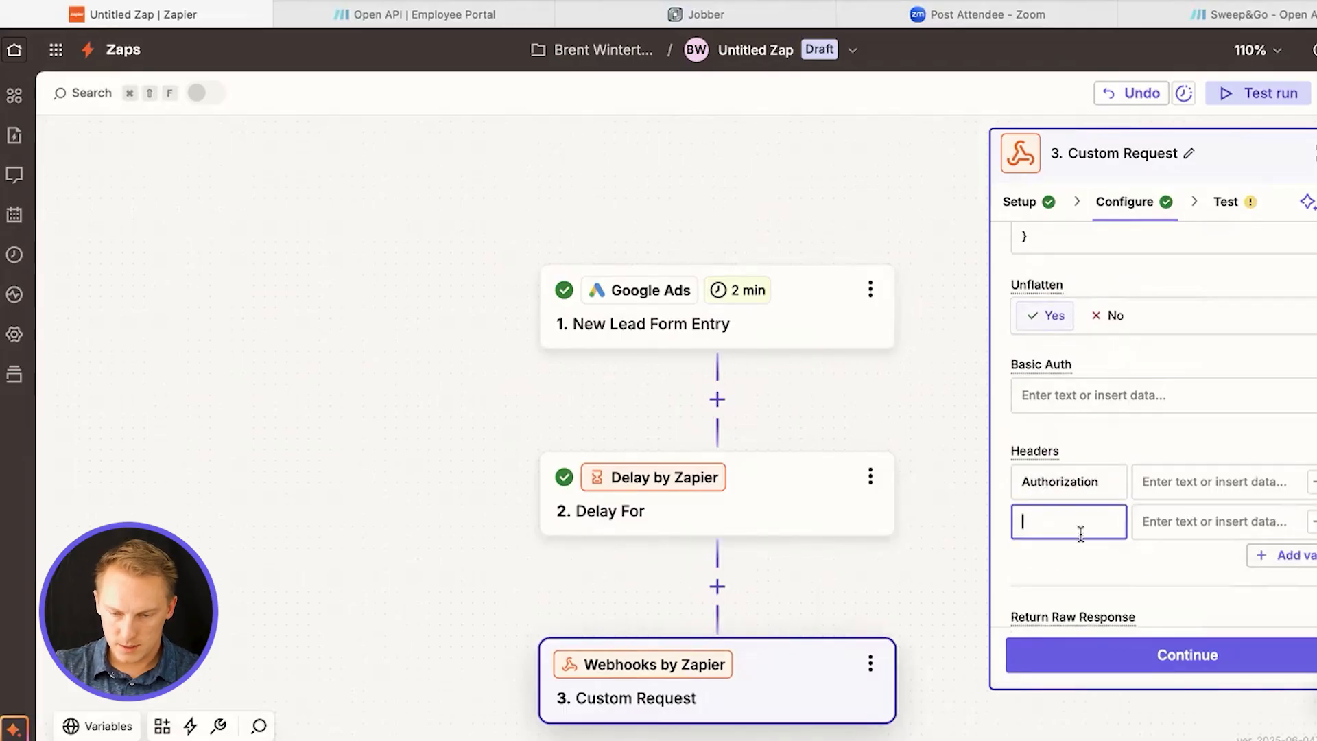
{"action": "type", "text": "Content-"}
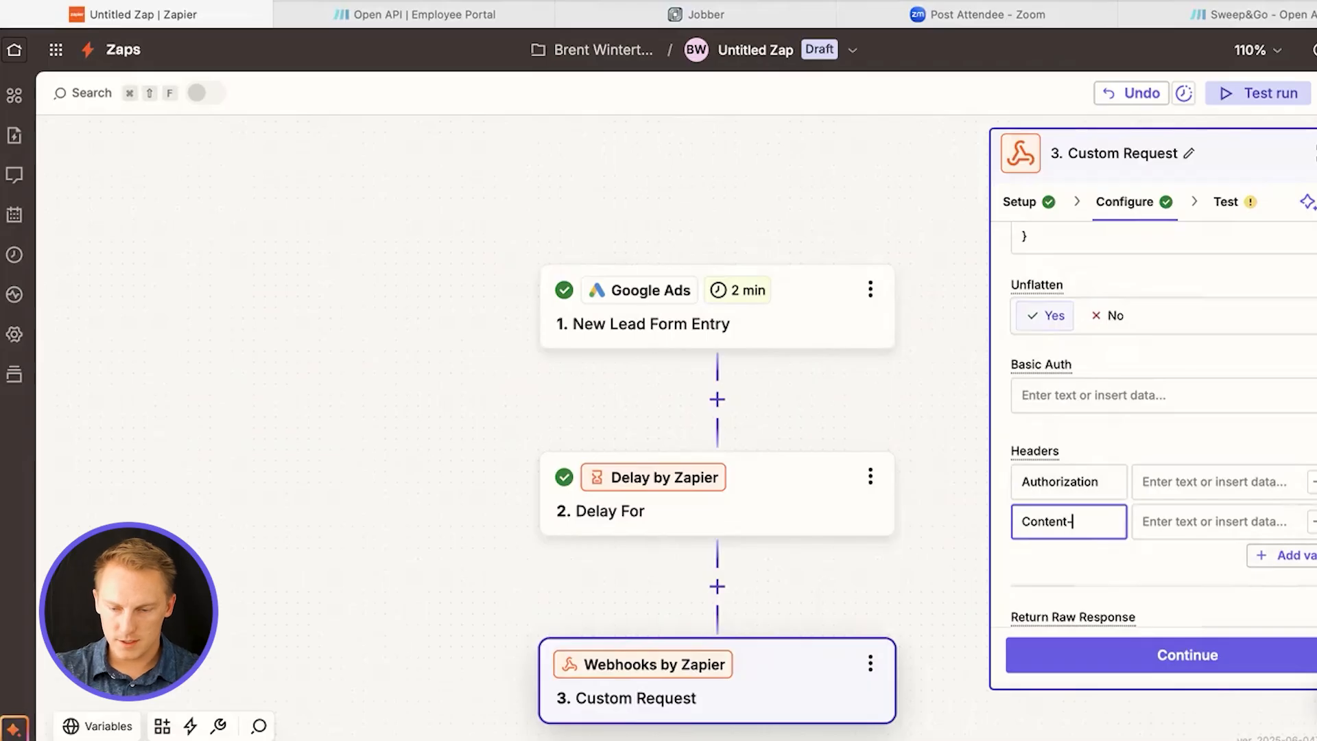
{"action": "type", "text": "Type"}
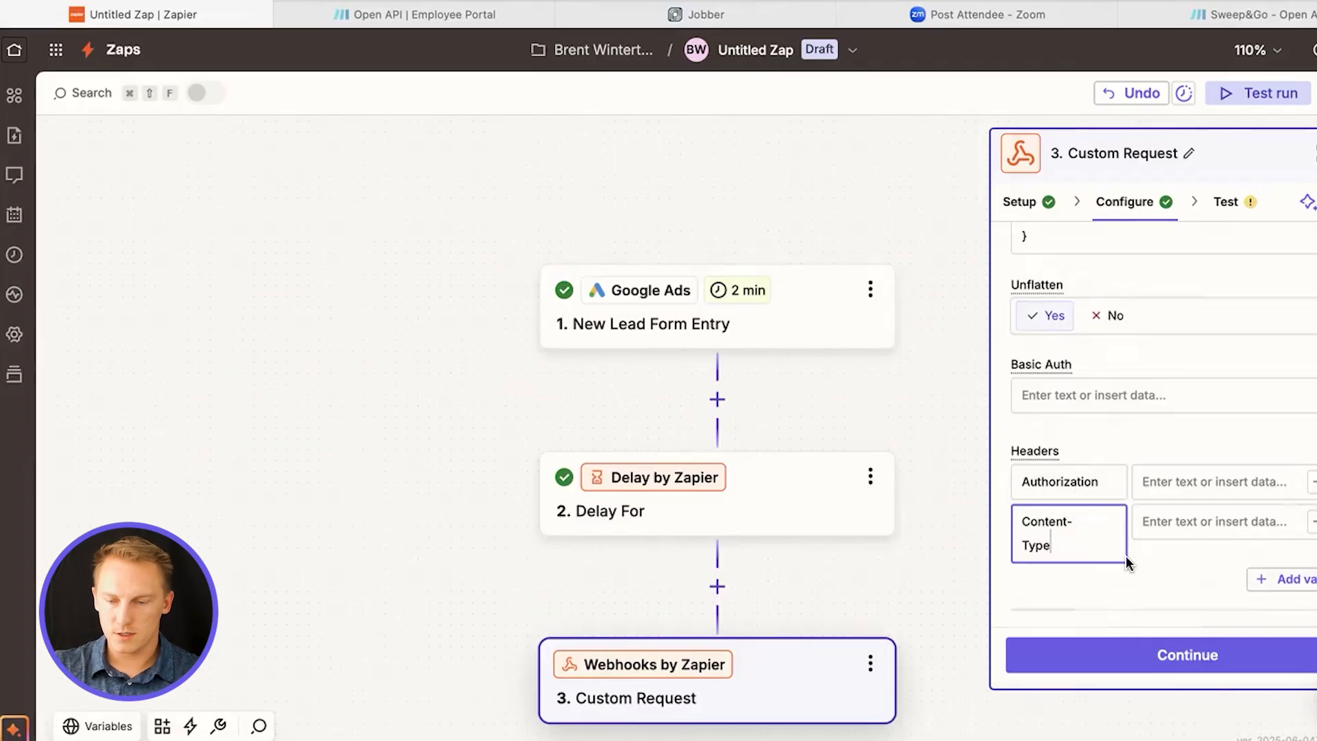
Add a third request header named Accept
{"action": "left_click", "coordinate": [1296, 580]}
{"action": "left_click", "coordinate": [1075, 584]}
{"action": "type", "text": "Ac"}
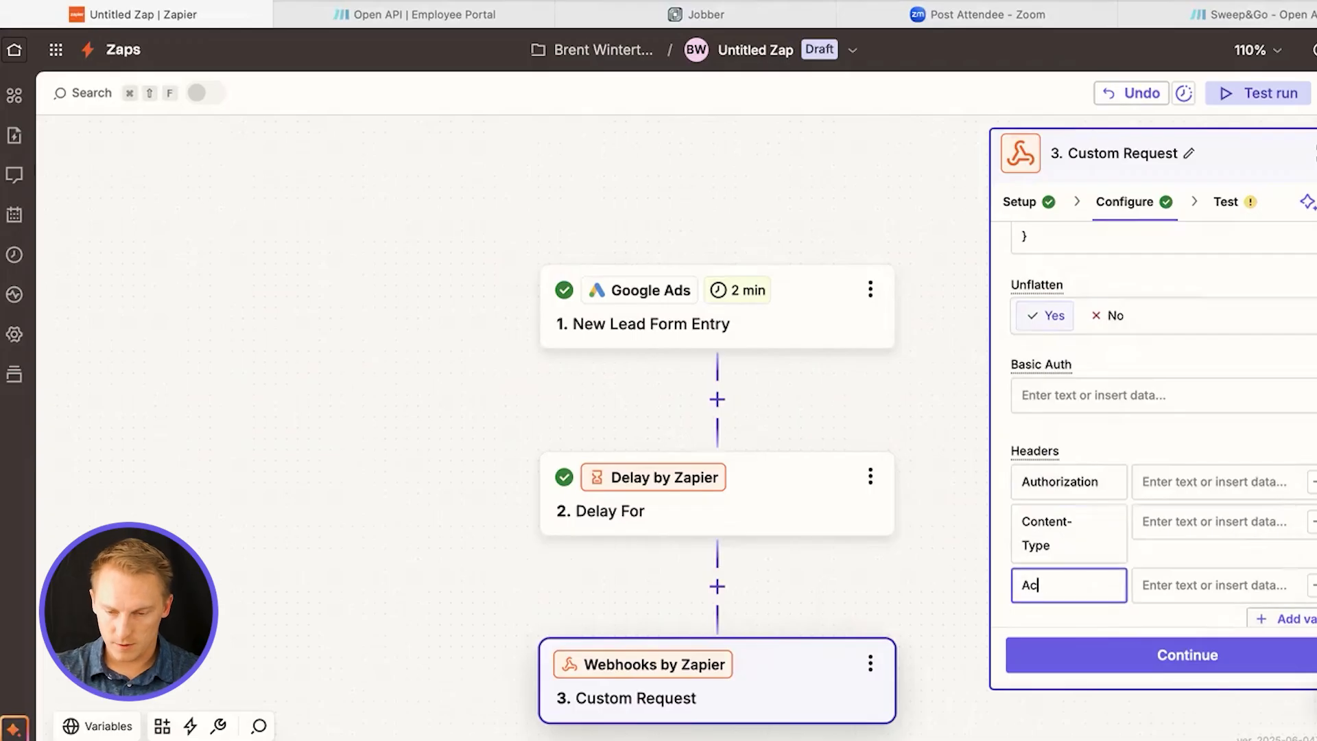
{"action": "type", "text": "cept"}
Set the values of the Content-Type and Accept headers to application/json
{"action": "left_click", "coordinate": [1228, 485]}
{"action": "left_click", "coordinate": [1226, 521]}
{"action": "type", "text": "application?"}
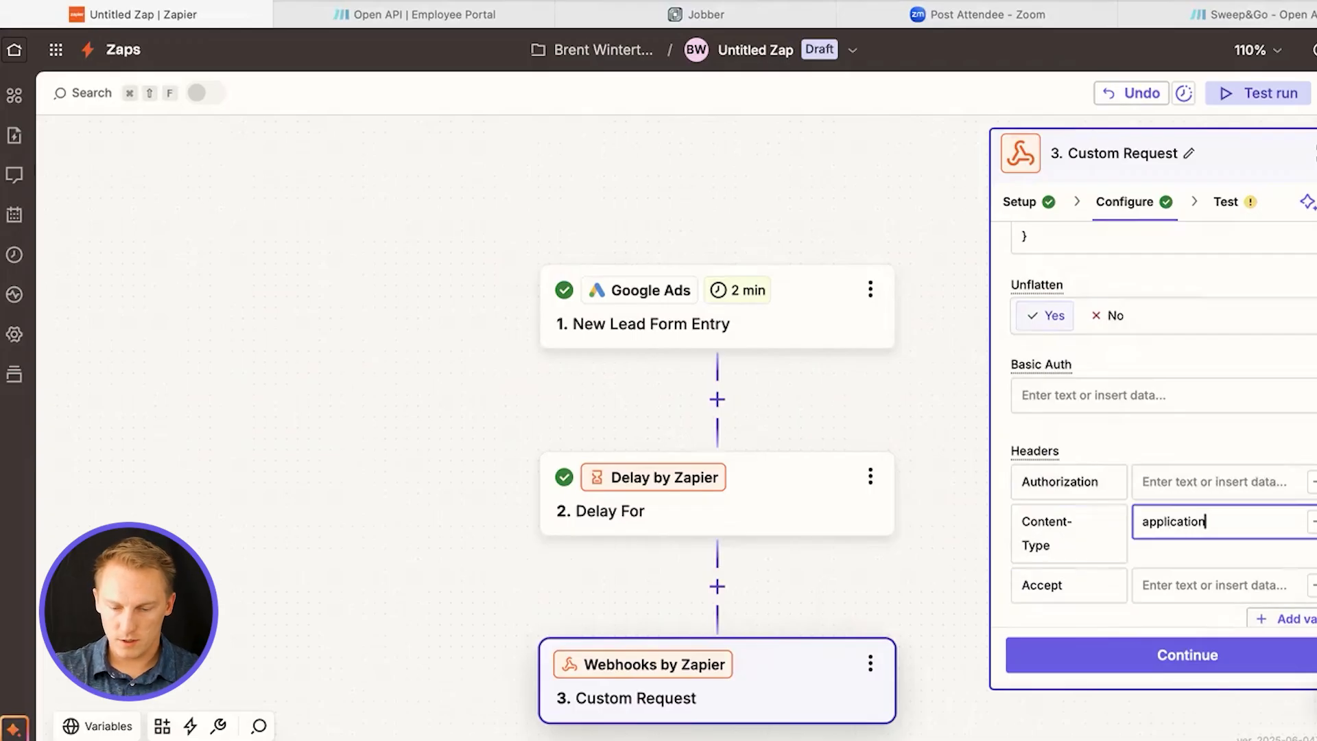
{"action": "left_click", "coordinate": [1217, 585]}
{"action": "triple_click", "coordinate": [1195, 527]}
{"action": "key", "text": "ctrl+c"}
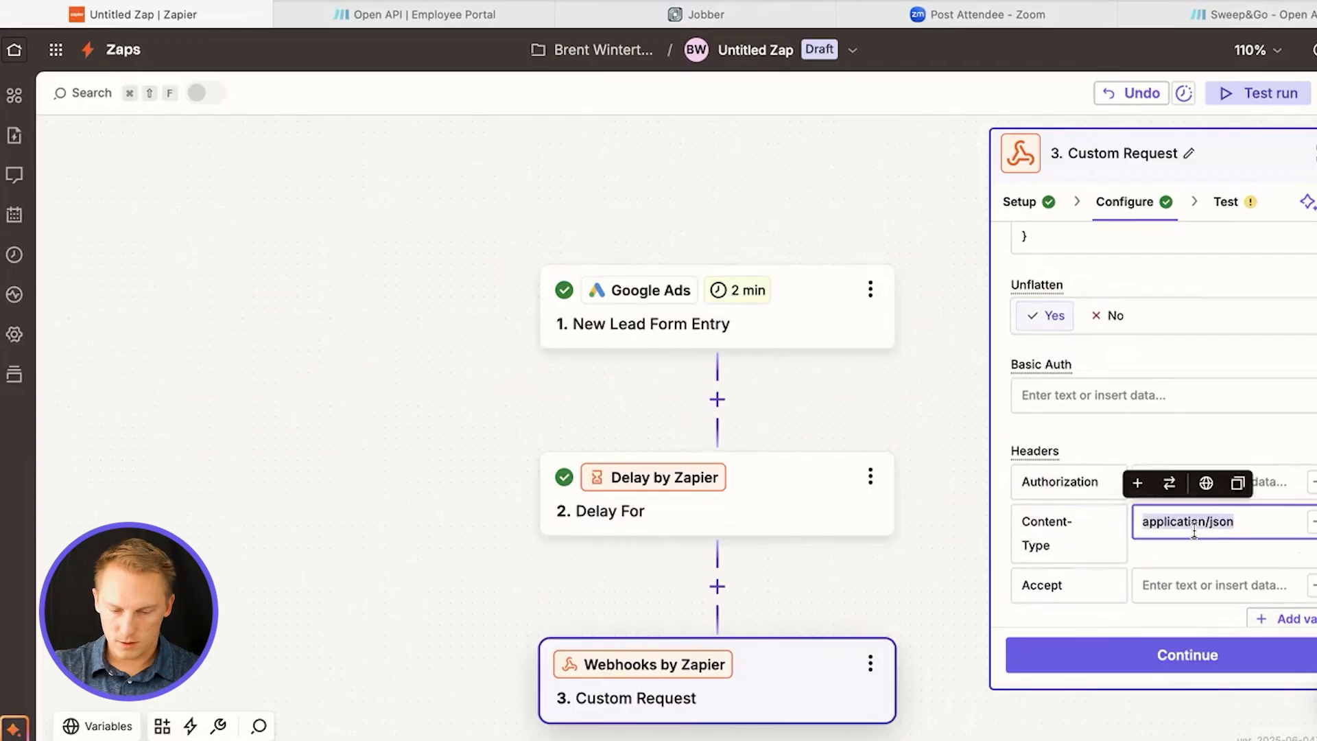
{"action": "left_click", "coordinate": [1180, 584]}
{"action": "key", "text": "ctrl+v"}
Set the Authorization header's value to the placeholder "Bearer {APIKey}"
{"action": "left_click", "coordinate": [1192, 482]}
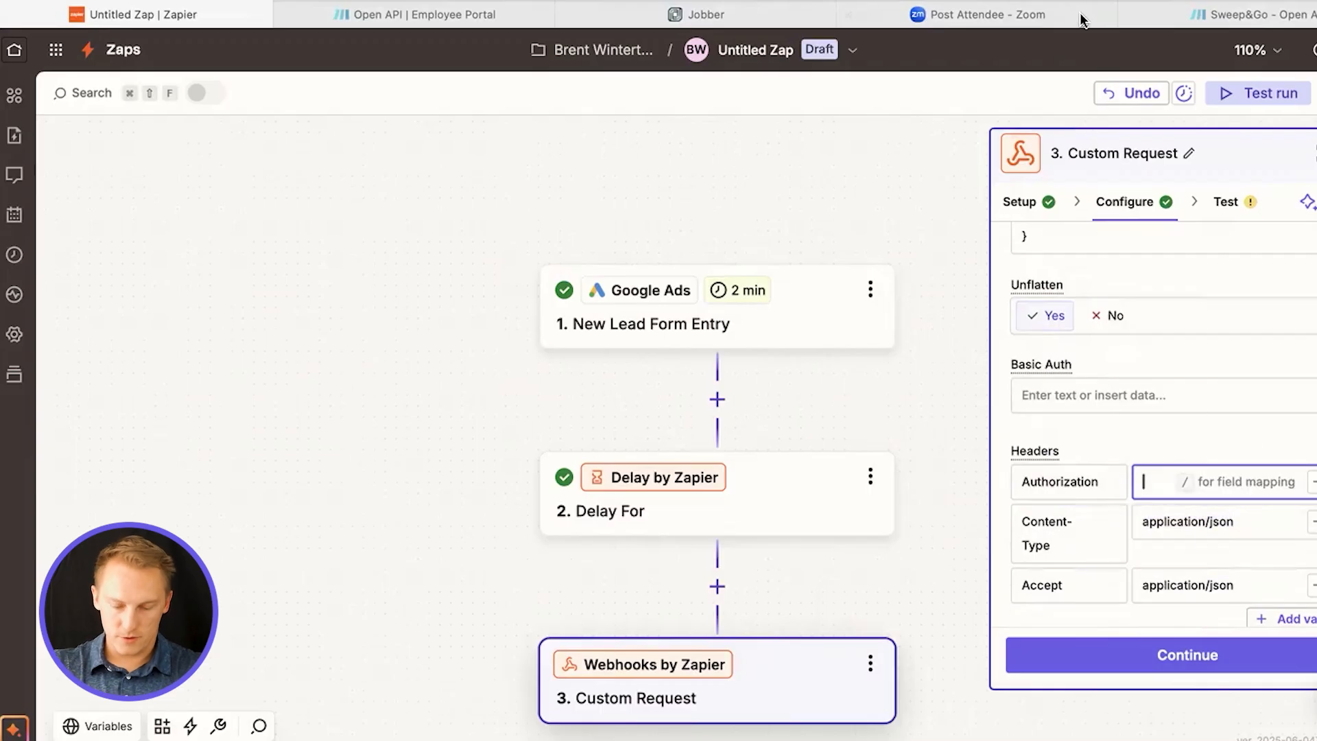
{"action": "type", "text": "Bearer"}
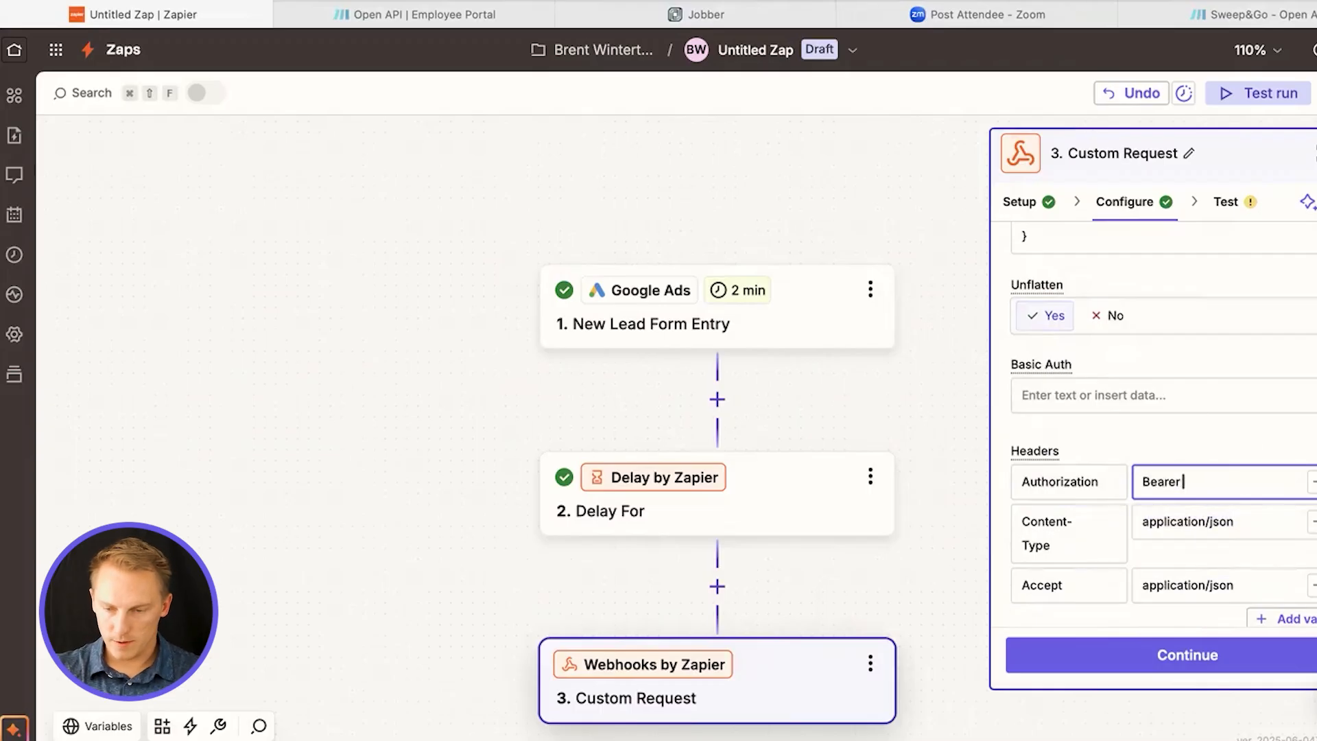
{"action": "type", "text": " {{"}
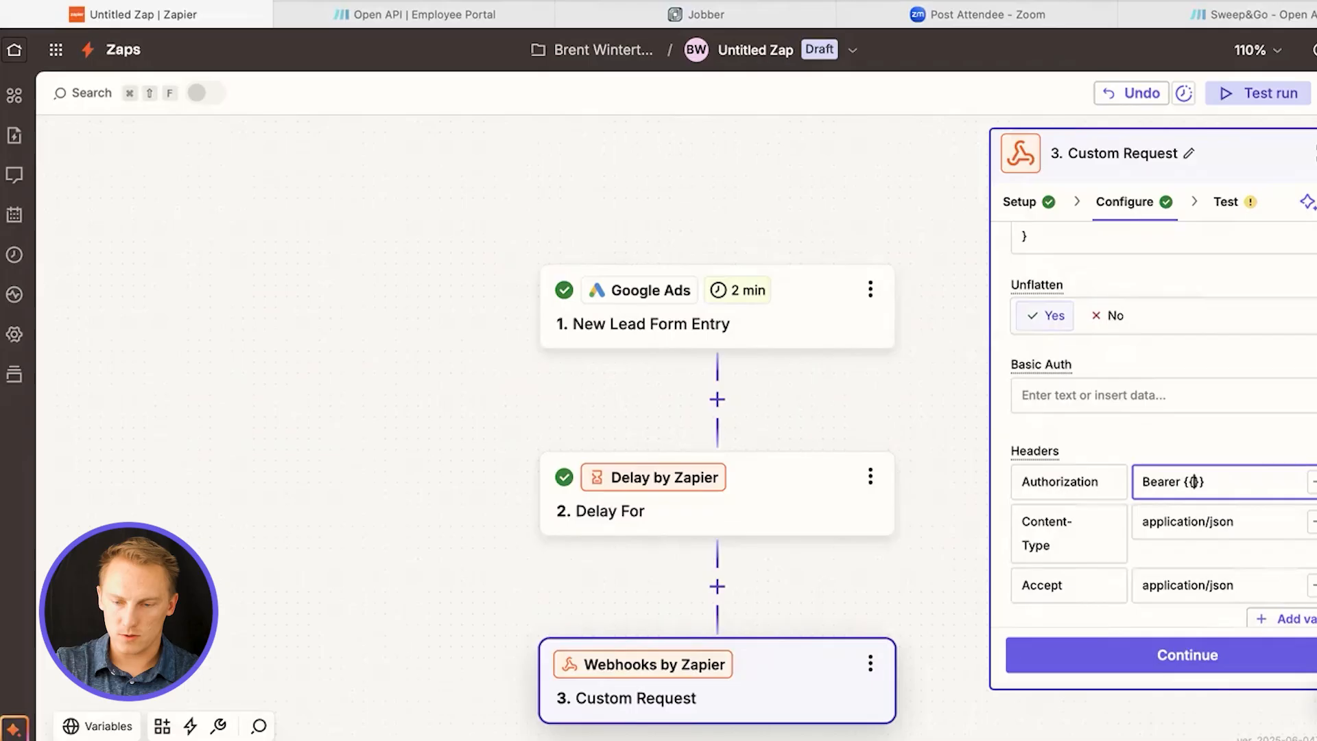
{"action": "type", "text": "APIKey"}
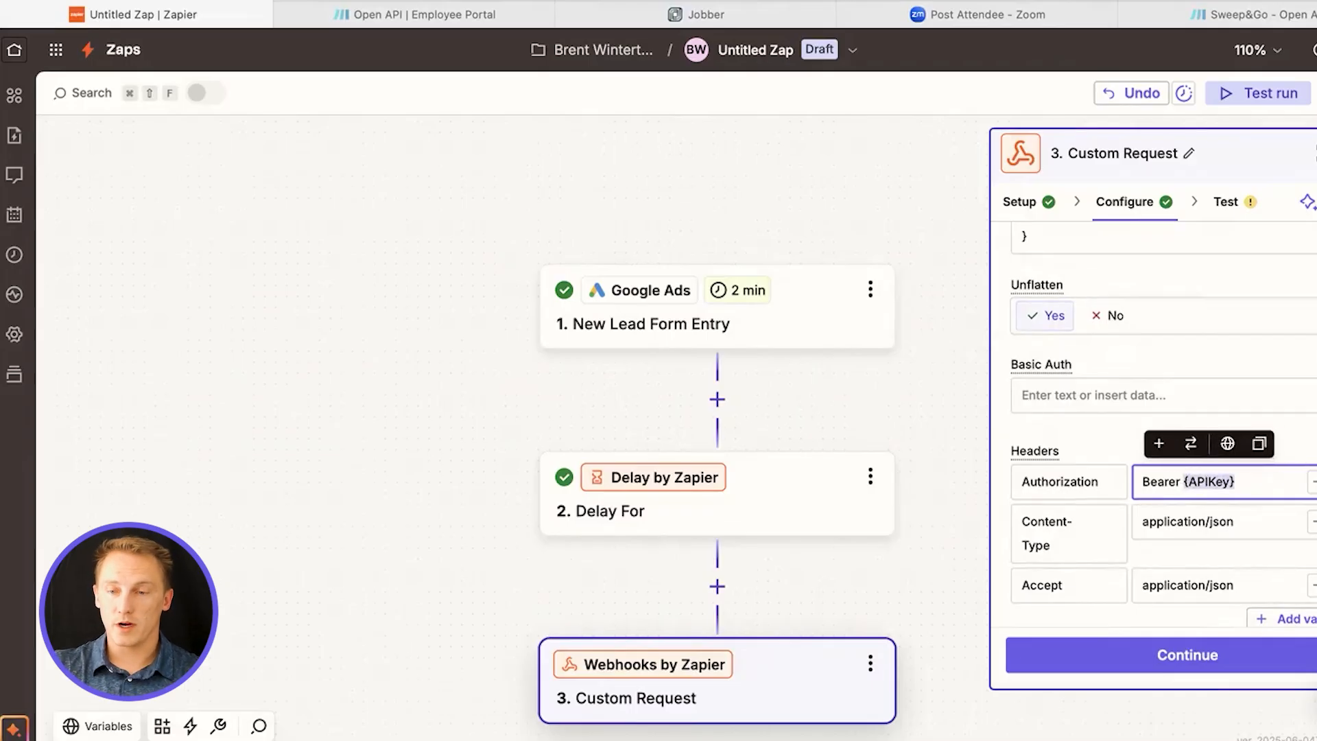
Switch to the Sweep&Go employee portal's Open API settings and start generating a new access token
{"action": "left_click", "coordinate": [1264, 12]}
{"action": "left_click", "coordinate": [415, 13]}
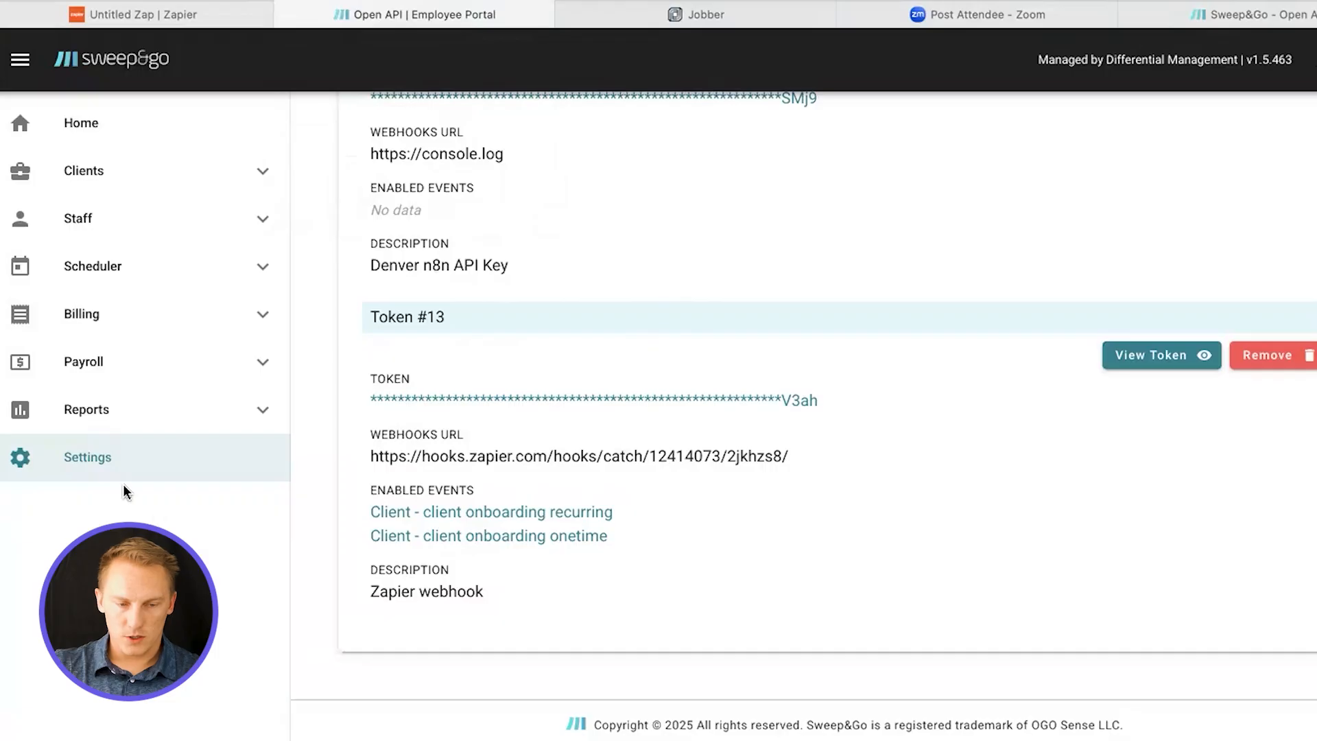
{"action": "scroll", "coordinate": [1050, 541], "scroll_direction": "down", "scroll_amount": 10}
{"action": "left_click", "coordinate": [1064, 236]}
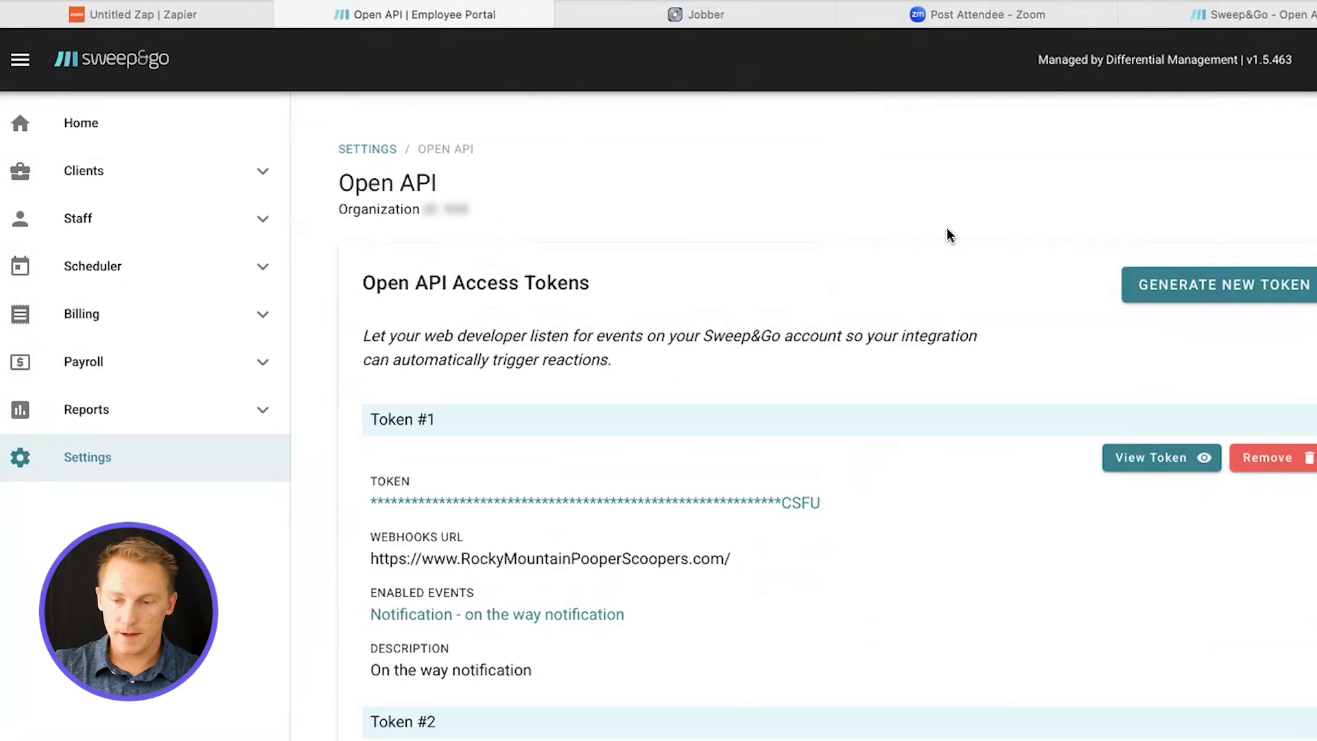
{"action": "left_click", "coordinate": [1237, 292]}
{"action": "left_click", "coordinate": [625, 307]}
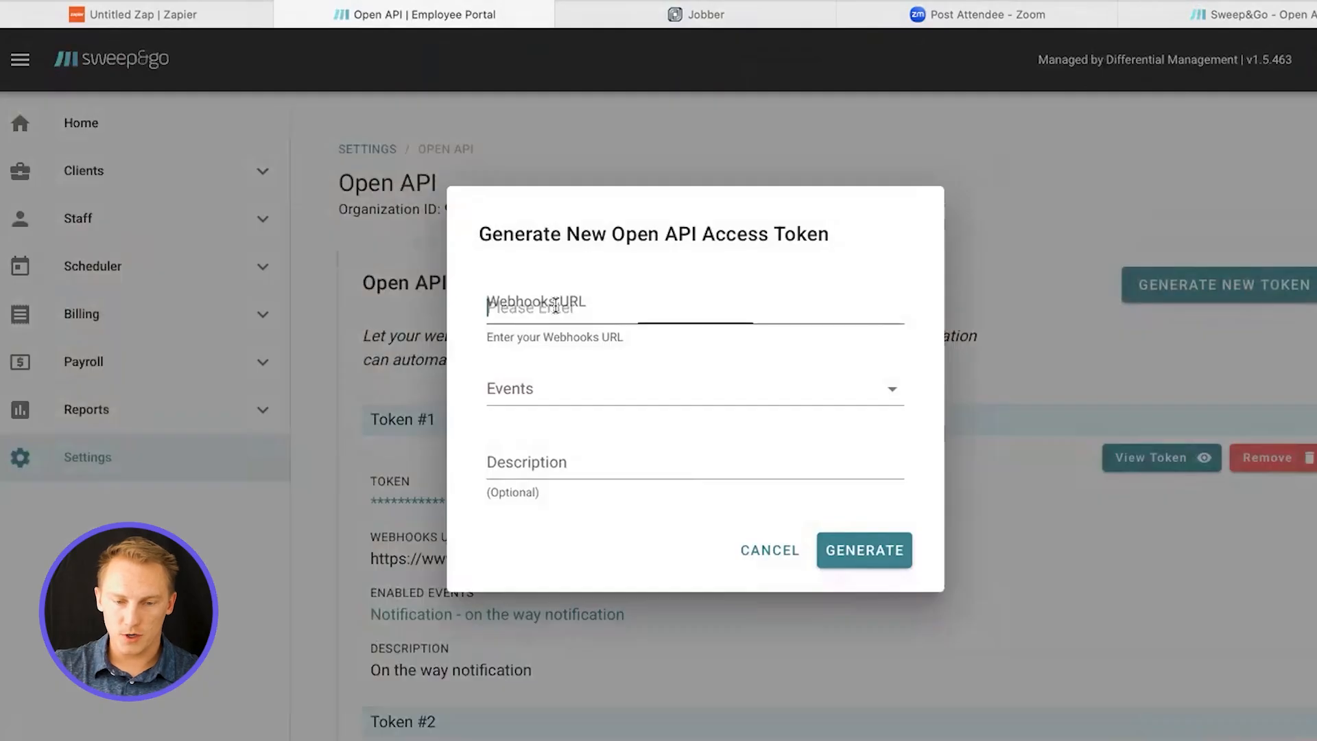
{"action": "type", "text": "zapier"}
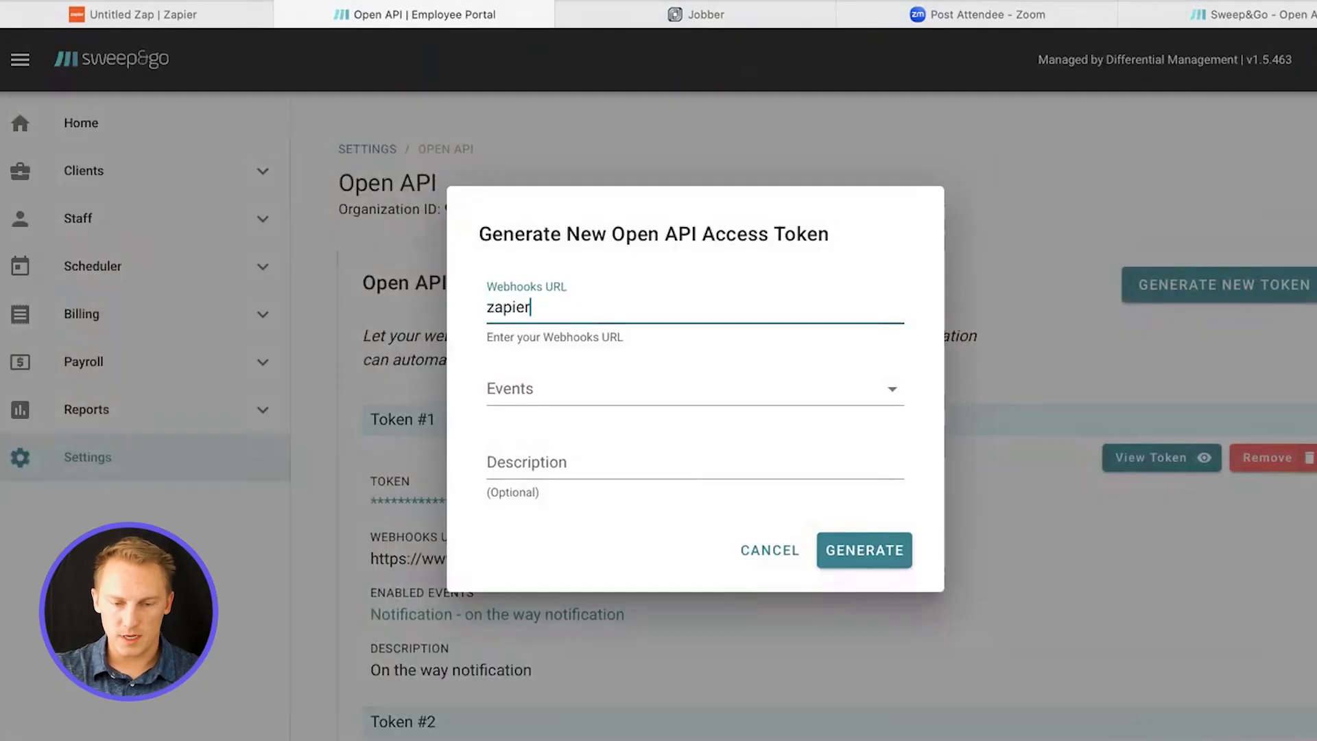
{"action": "key", "text": "BackSpace"}
{"action": "type", "text": ".com"}
{"action": "left_click", "coordinate": [561, 463]}
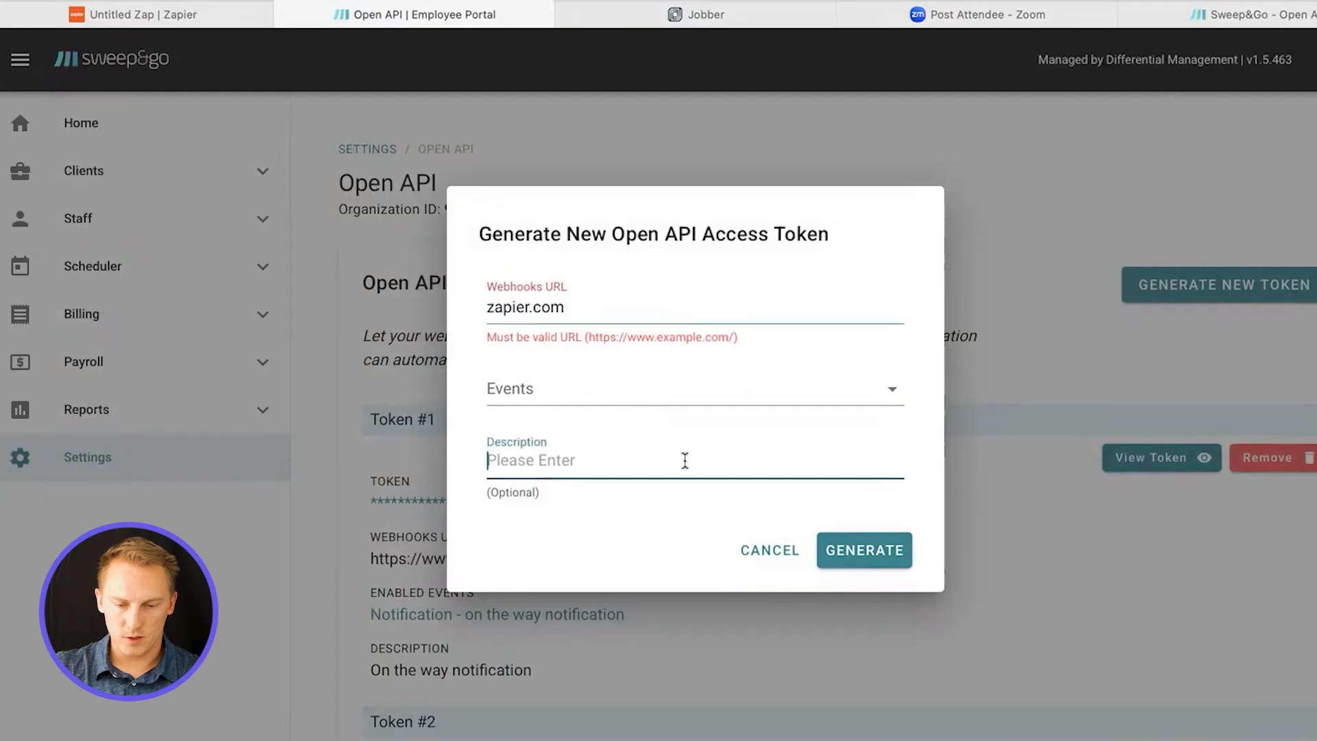
{"action": "left_click", "coordinate": [817, 312]}
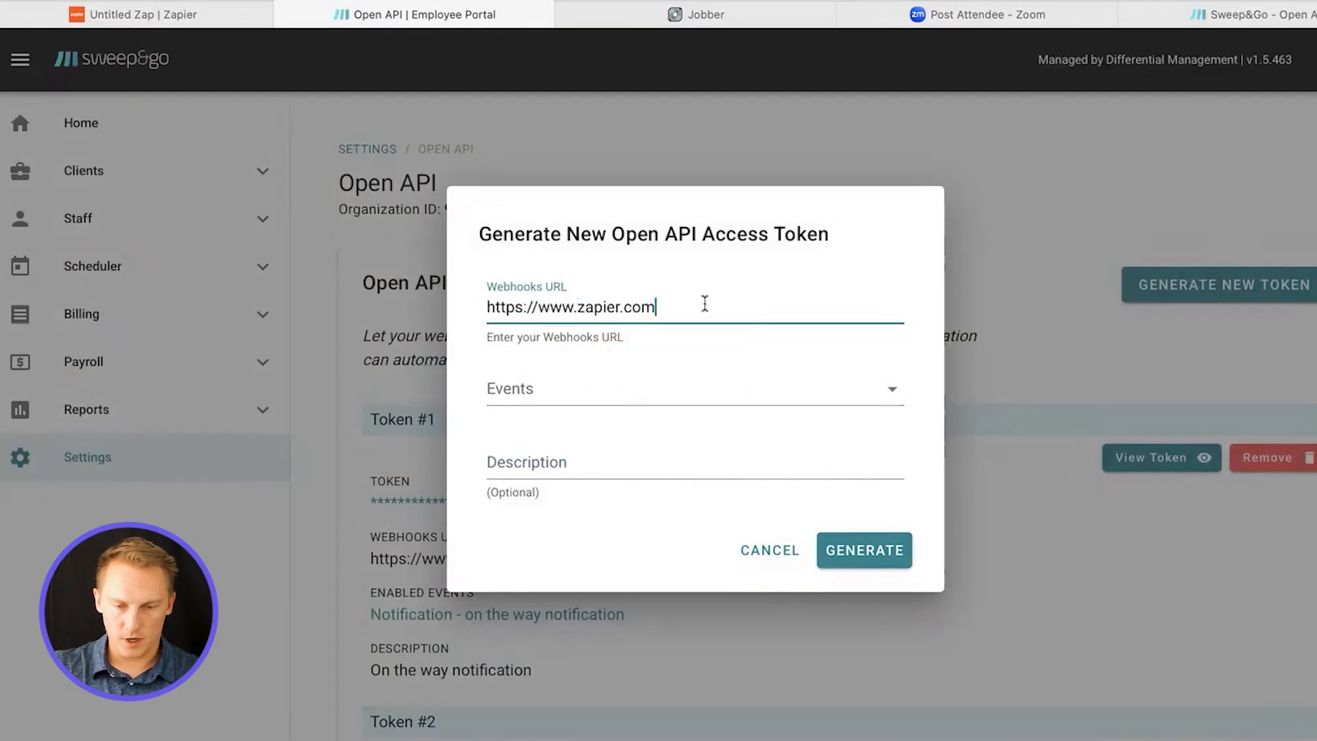
{"action": "left_click_drag", "start_coordinate": [704, 305], "coordinate": [506, 295]}
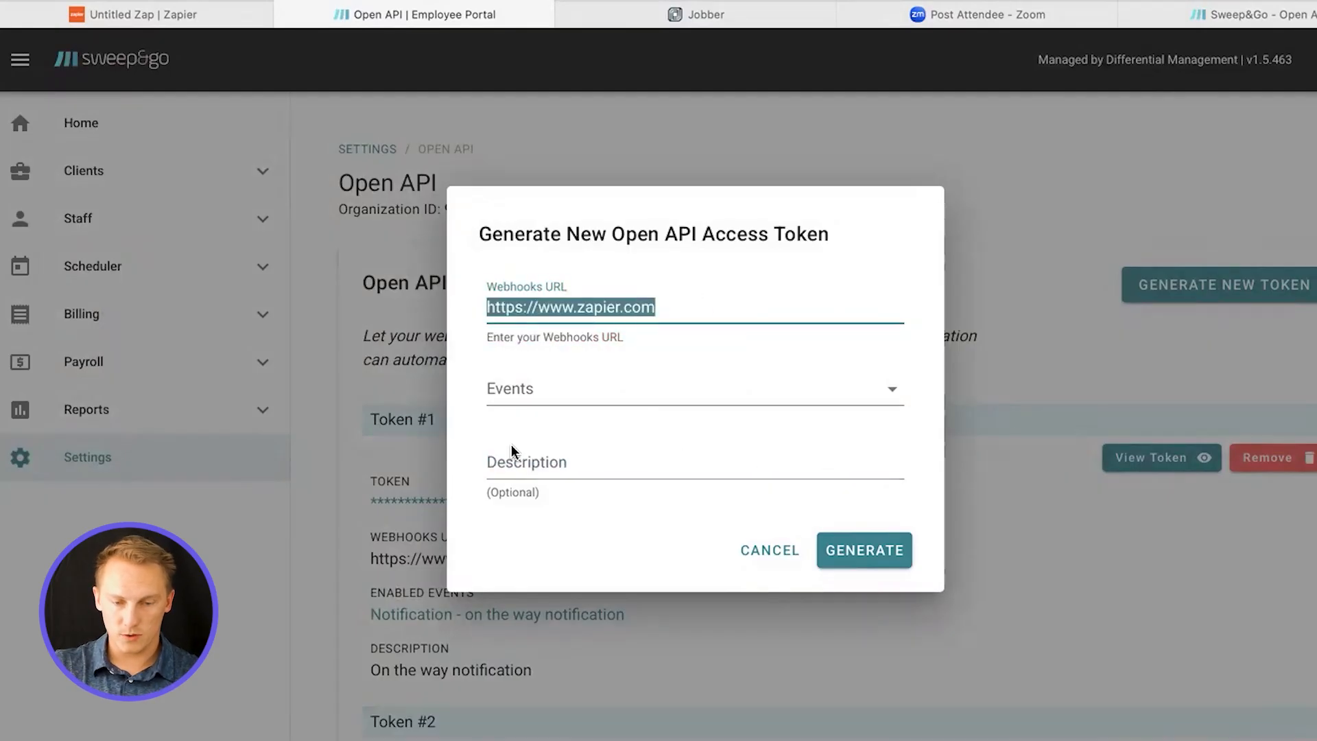
Describe the token as "Ziaper test", leave its events unselected, and generate it
{"action": "left_click", "coordinate": [530, 465]}
{"action": "type", "text": "Za"}
{"action": "type", "text": "pier test"}
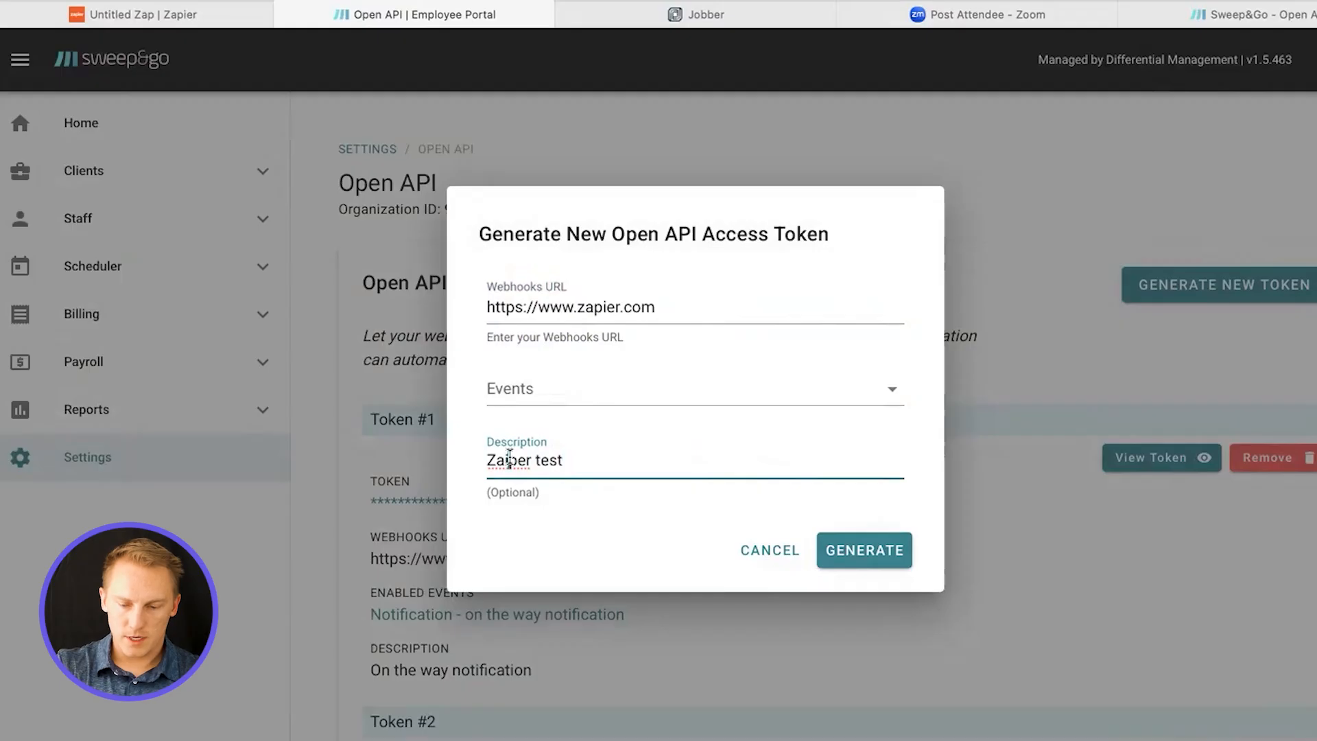
{"action": "left_click", "coordinate": [511, 389]}
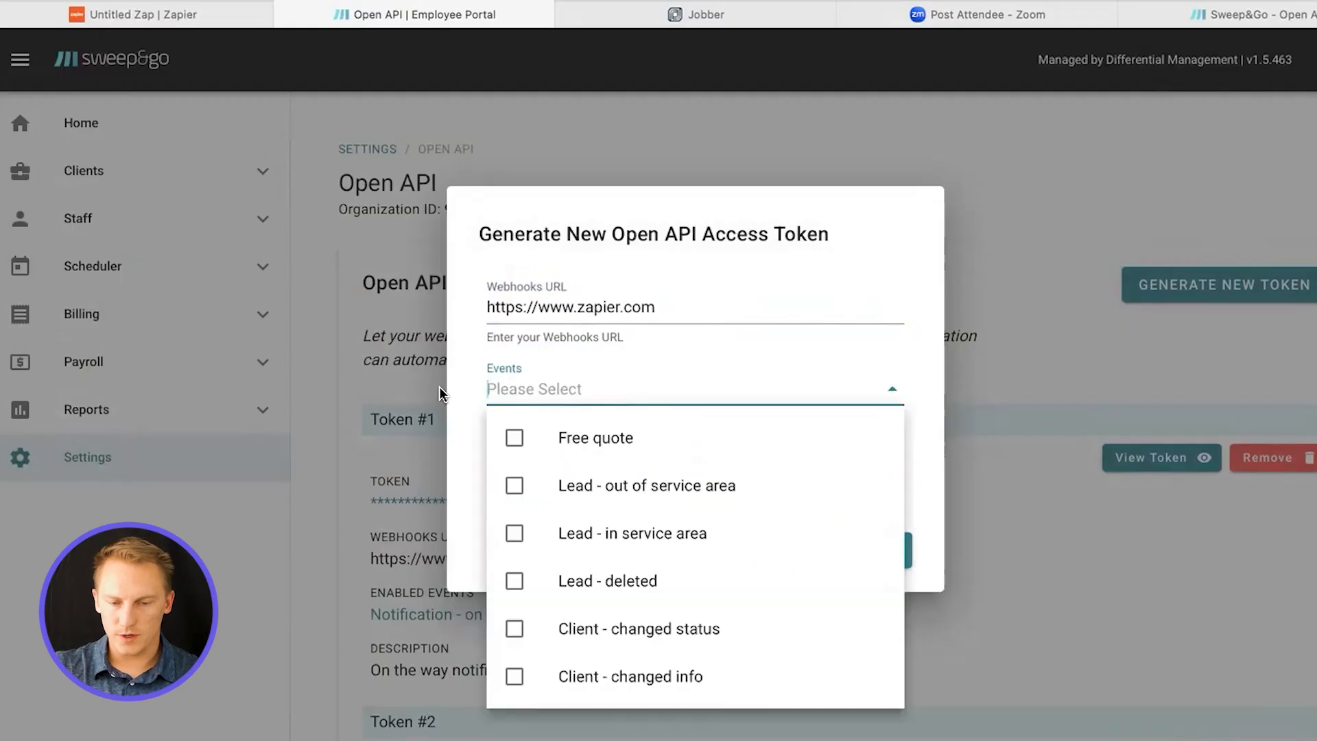
{"action": "left_click", "coordinate": [477, 371]}
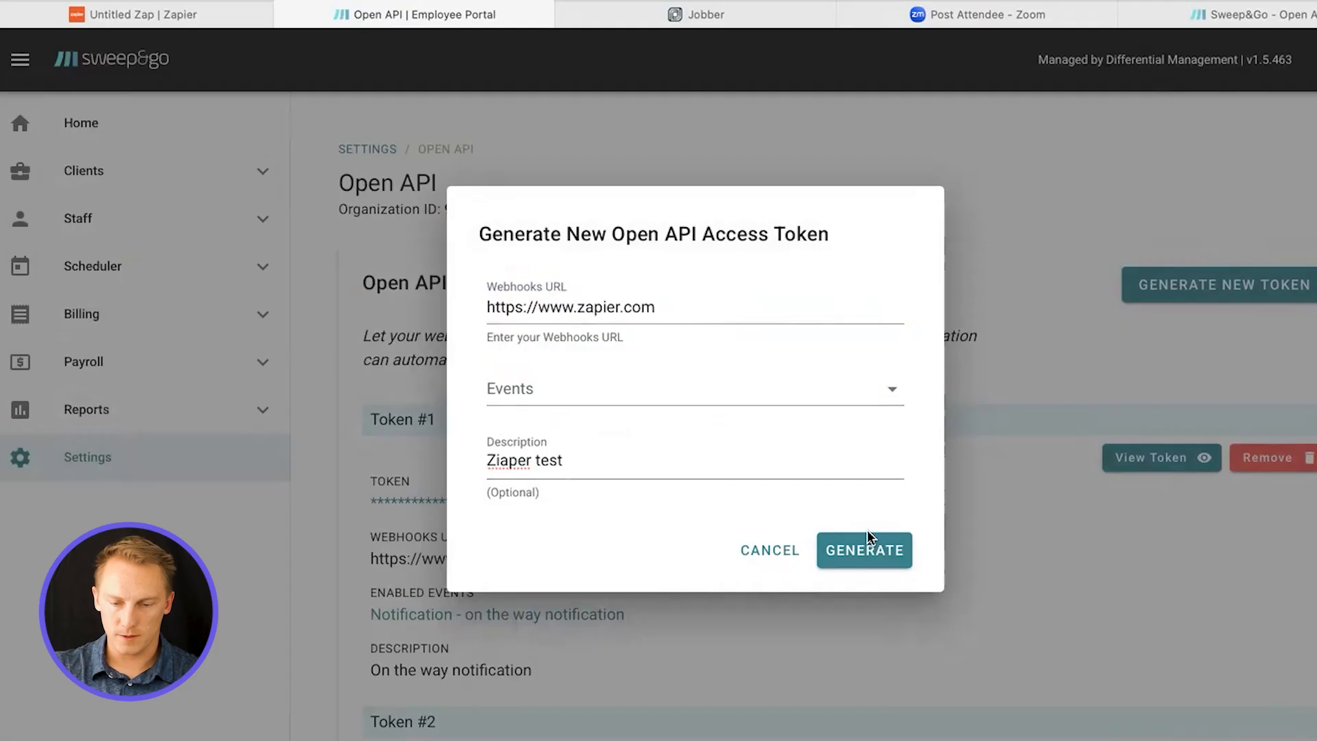
{"action": "left_click", "coordinate": [834, 551]}
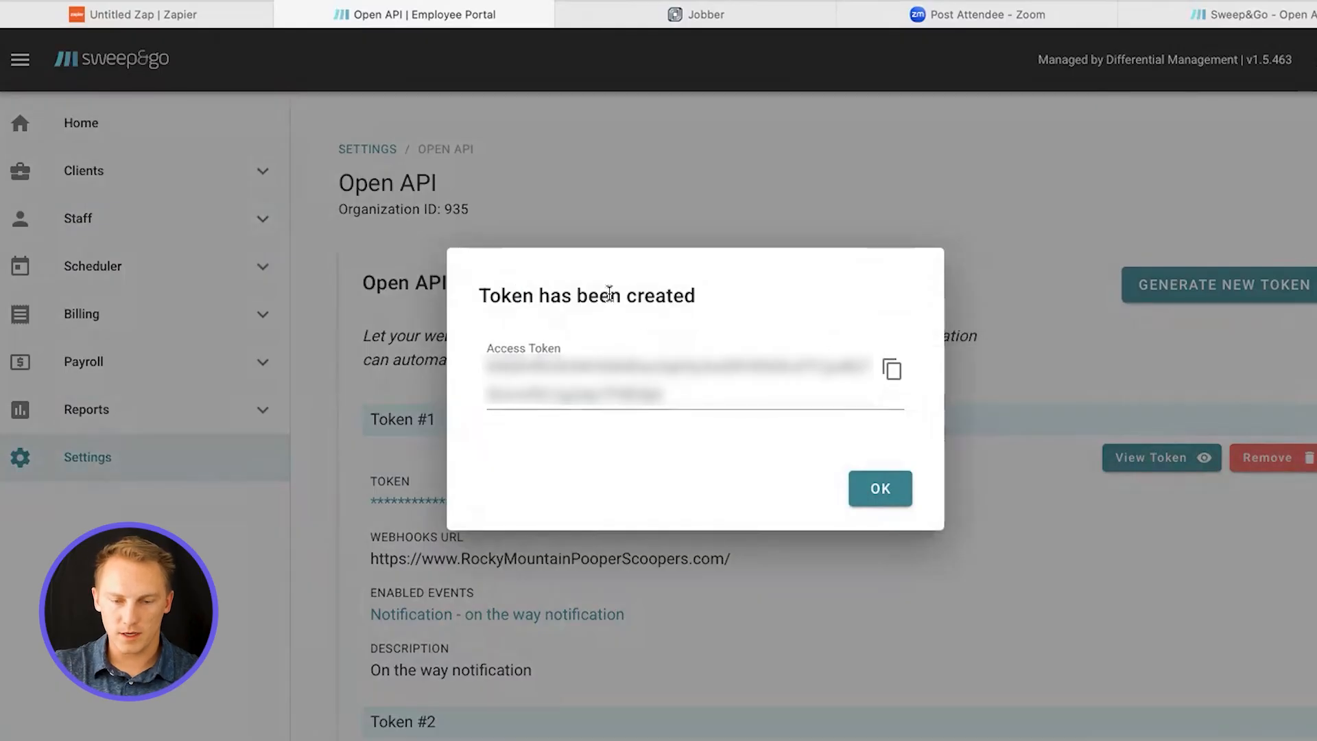
Copy the generated access token and paste it over the {APIKey} placeholder in the Zapier custom request's Authorization header, keeping "Bearer" before it
{"action": "left_click_drag", "start_coordinate": [523, 295], "coordinate": [626, 297]}
{"action": "left_click", "coordinate": [891, 372]}
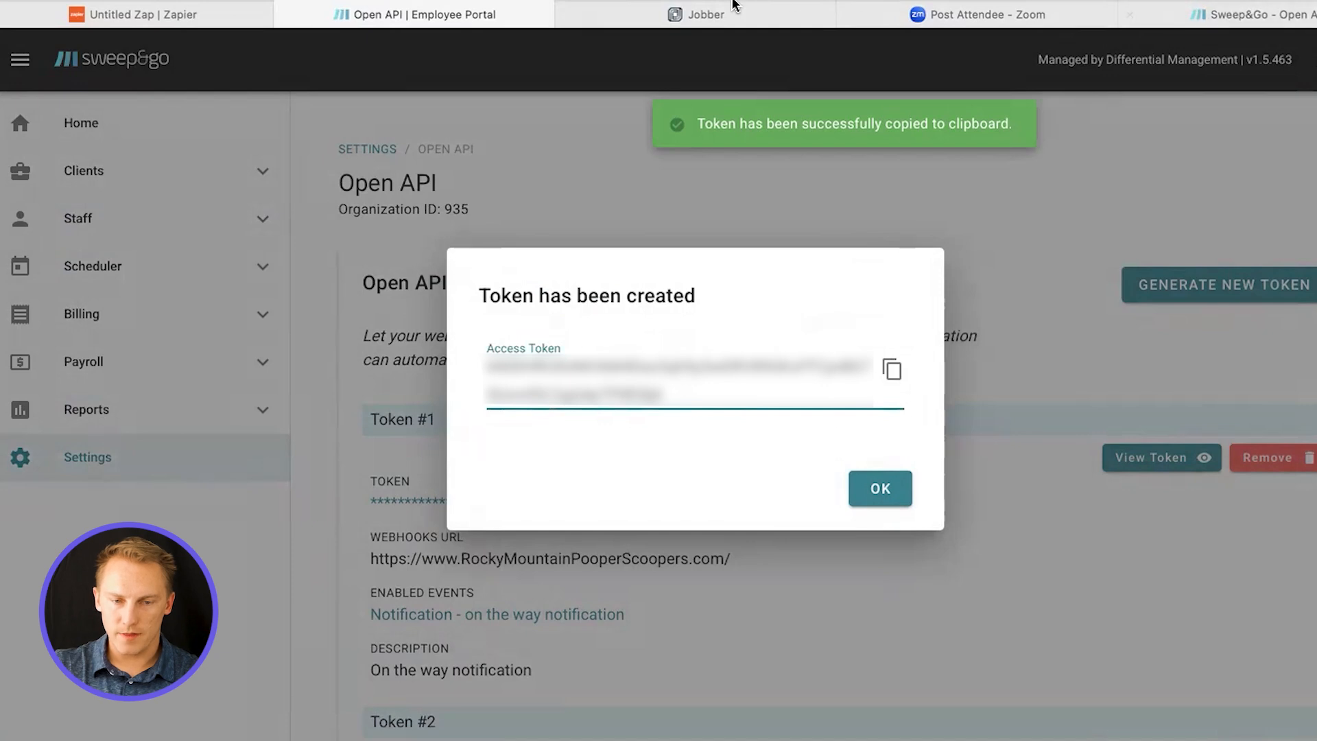
{"action": "left_click", "coordinate": [199, 15]}
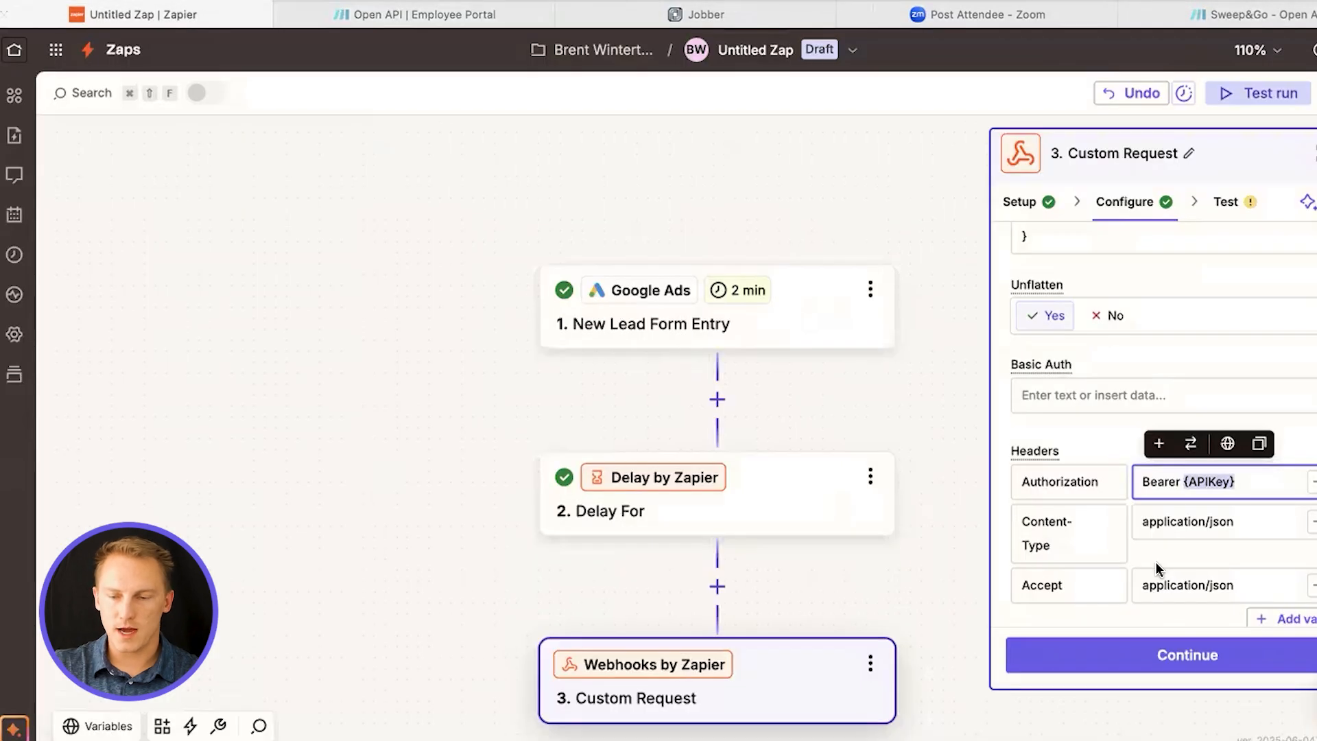
{"action": "left_click", "coordinate": [1254, 477]}
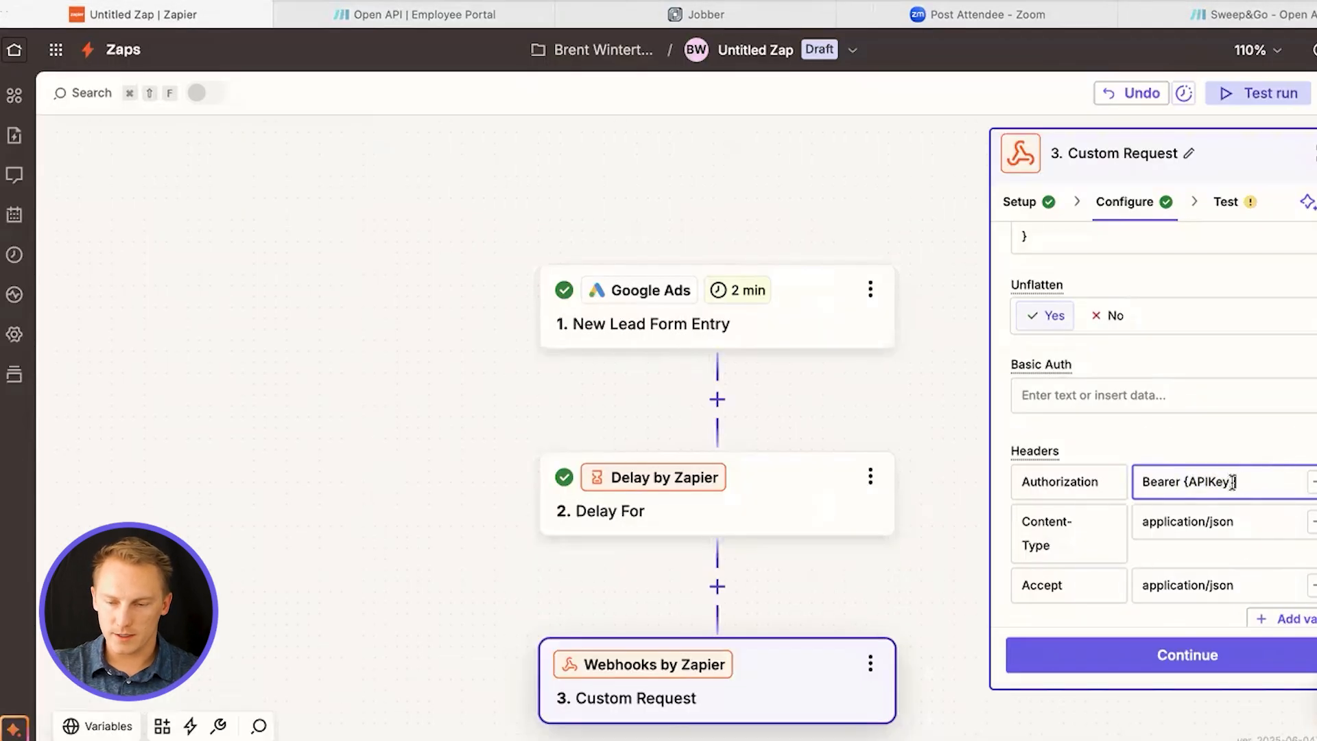
{"action": "left_click_drag", "start_coordinate": [1233, 482], "coordinate": [1186, 480]}
{"action": "key", "text": "super+v"}
{"action": "left_click", "coordinate": [1208, 482]}
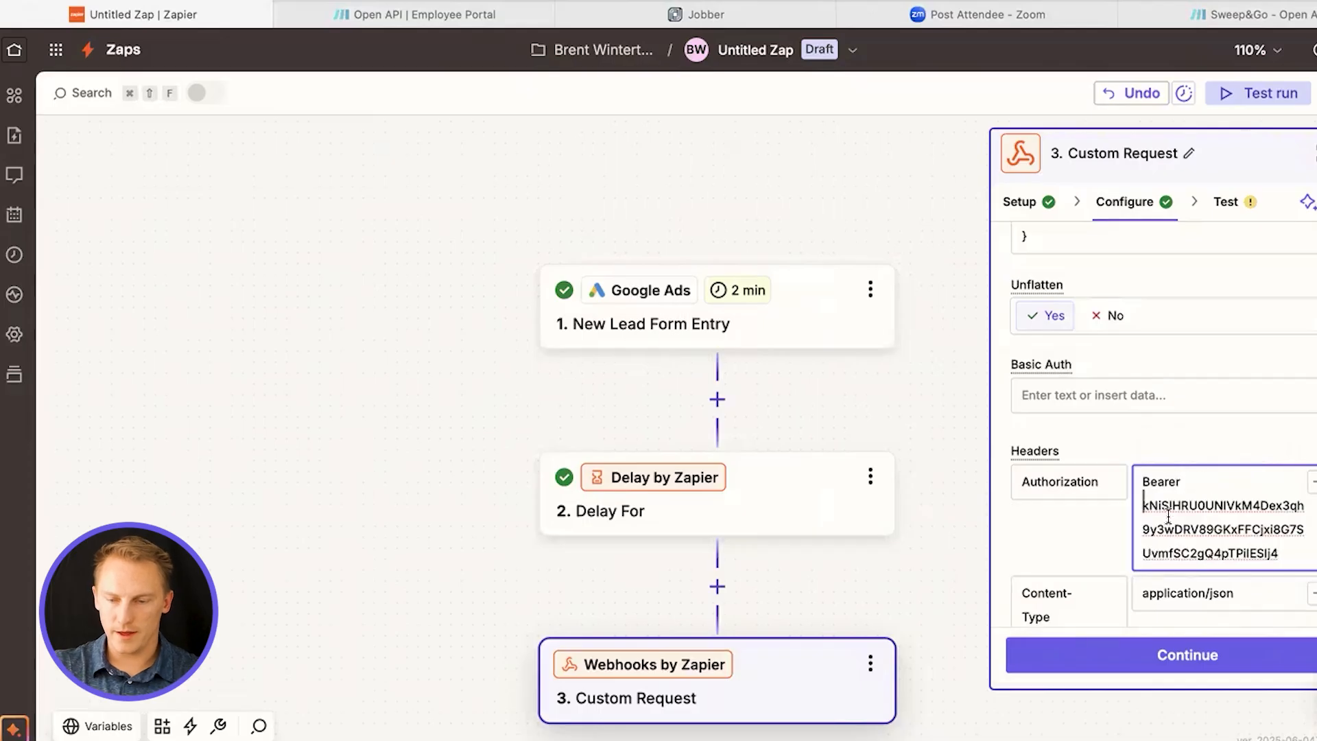
Review the custom request's method, URL and JSON data fields, including the mapped lead values and cleanup notification settings
{"action": "scroll", "coordinate": [1184, 411], "scroll_direction": "up", "scroll_amount": 10}
{"action": "left_click", "coordinate": [1167, 295]}
{"action": "left_click", "coordinate": [1167, 302]}
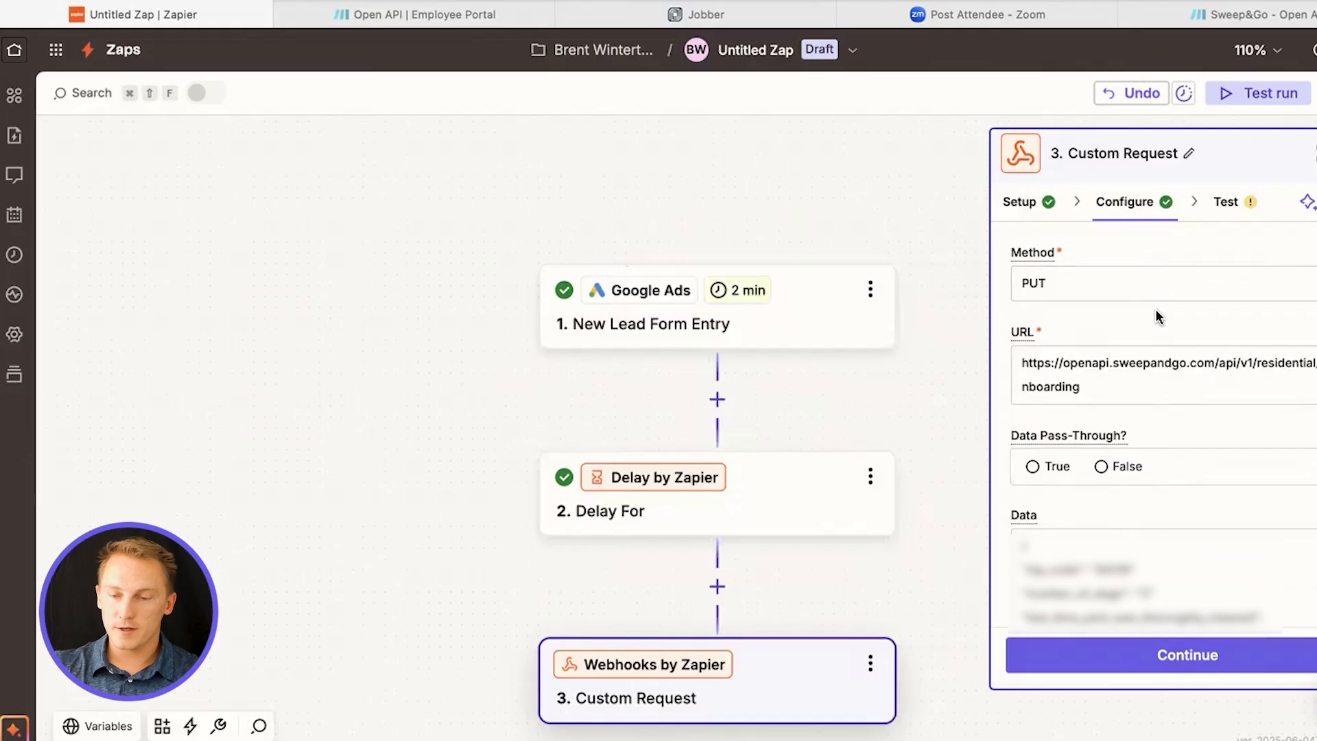
{"action": "triple_click", "coordinate": [1101, 384]}
{"action": "scroll", "coordinate": [1106, 315], "scroll_direction": "down", "scroll_amount": 3}
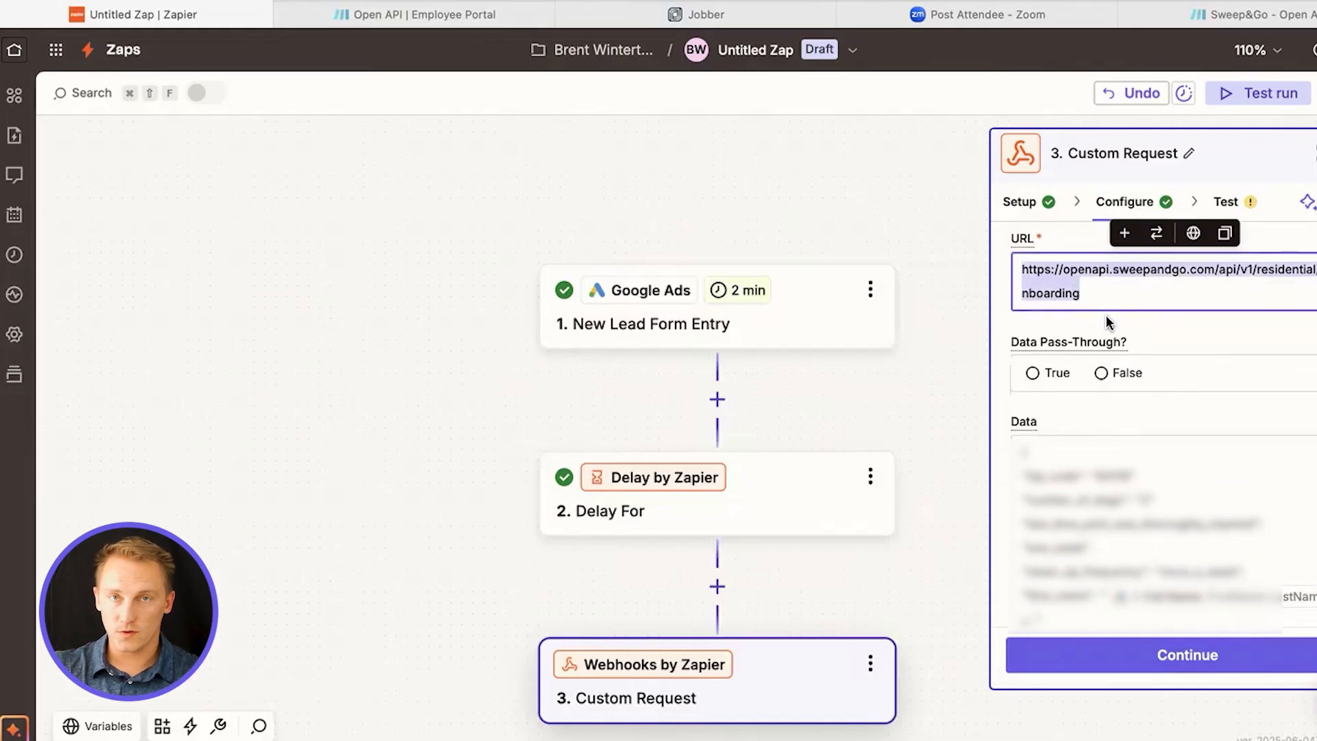
{"action": "scroll", "coordinate": [1105, 315], "scroll_direction": "down", "scroll_amount": 4}
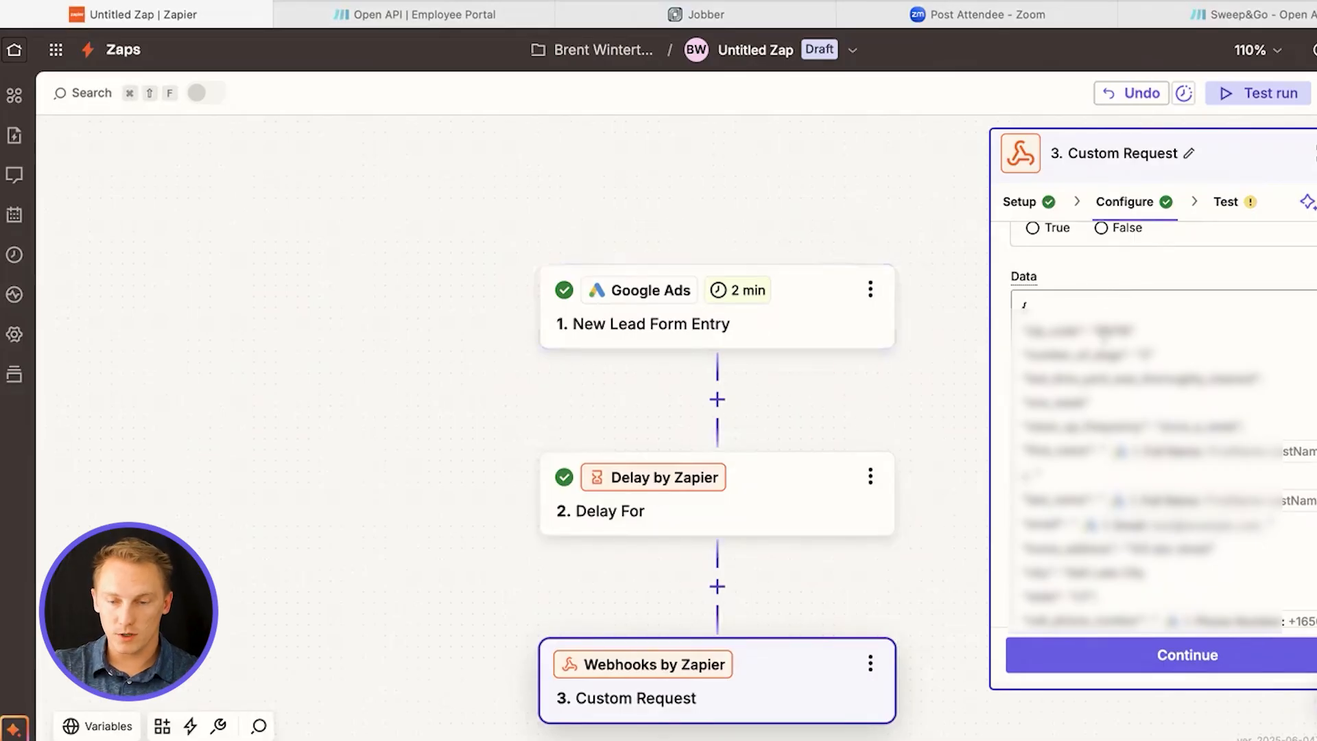
{"action": "left_click", "coordinate": [1103, 337]}
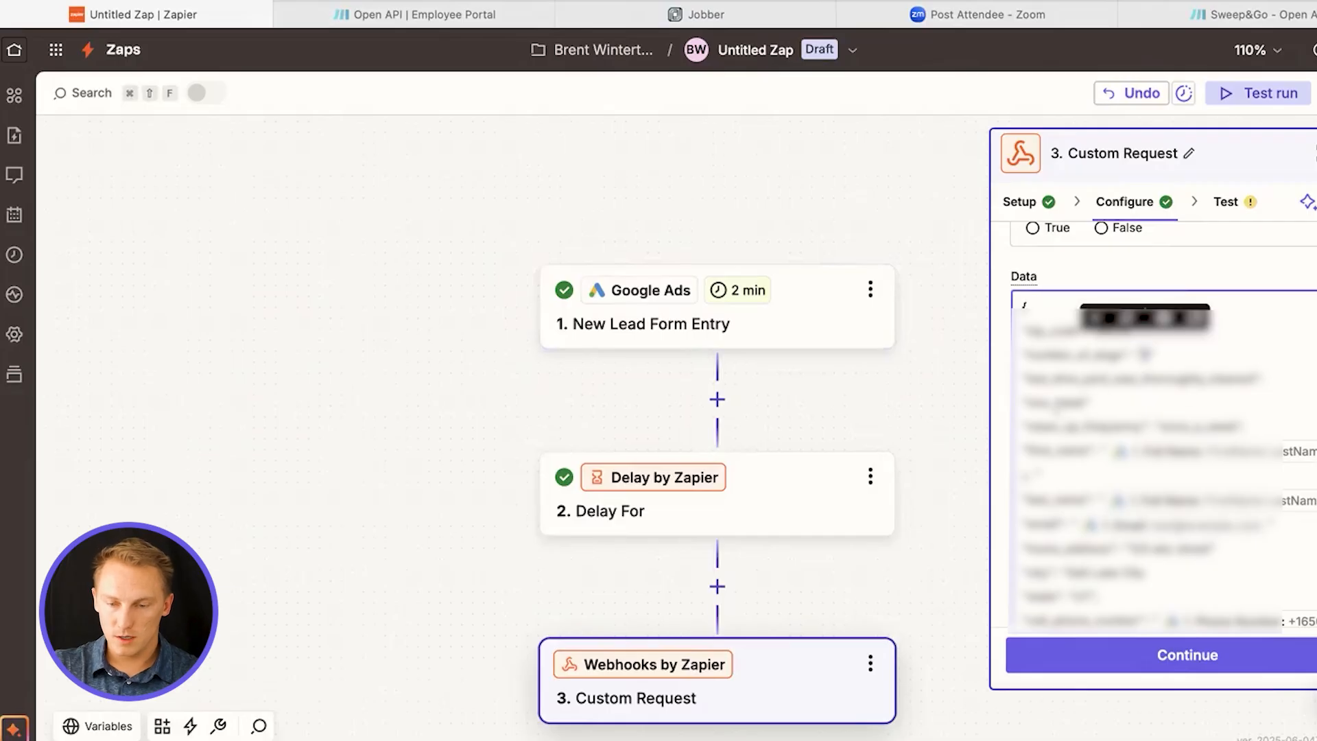
{"action": "double_click", "coordinate": [1061, 402]}
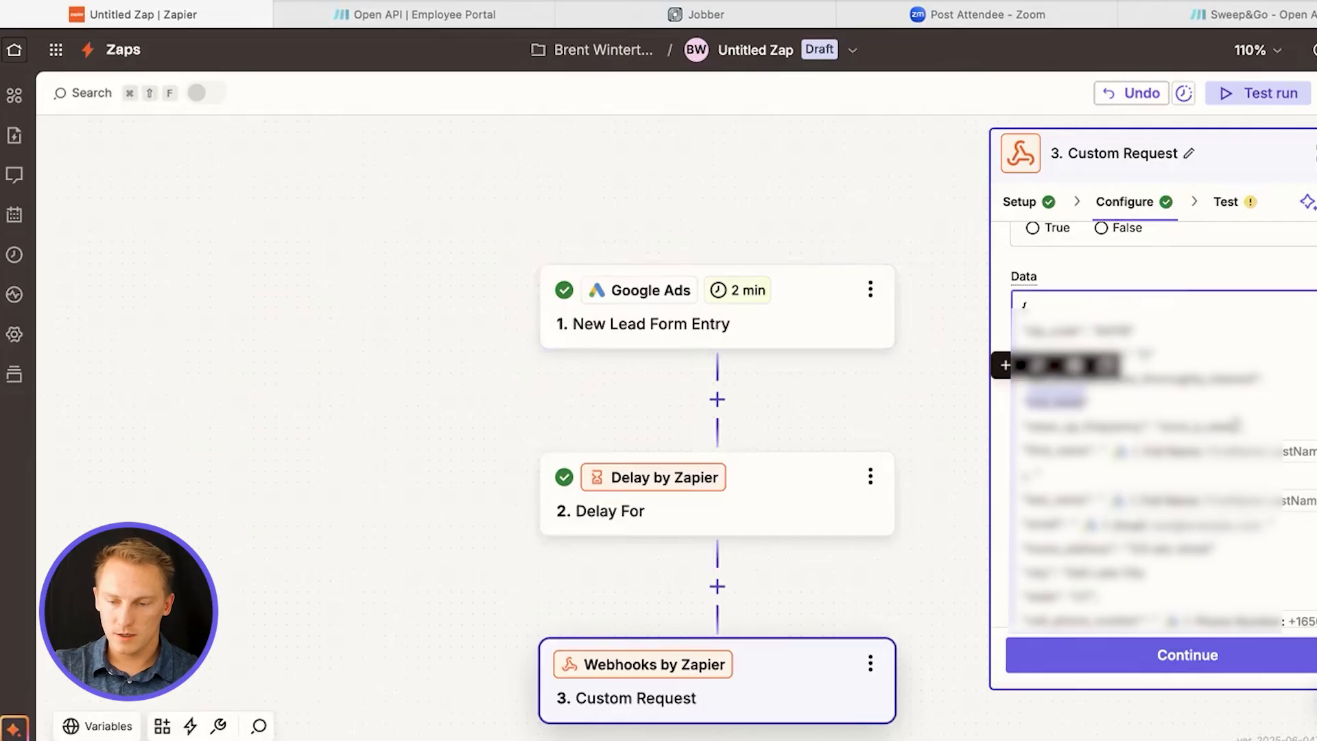
{"action": "double_click", "coordinate": [1199, 426]}
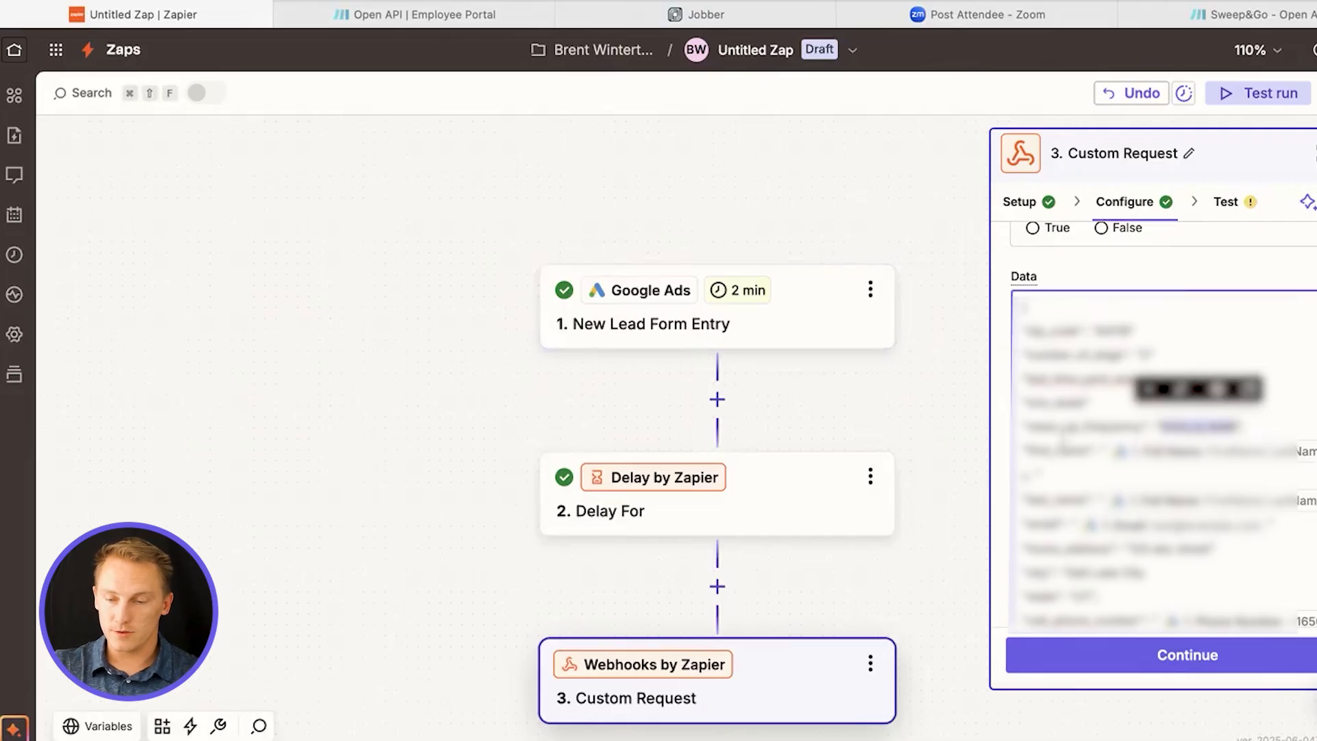
{"action": "scroll", "coordinate": [1068, 473], "scroll_direction": "down", "scroll_amount": 1}
{"action": "left_click", "coordinate": [1305, 413]}
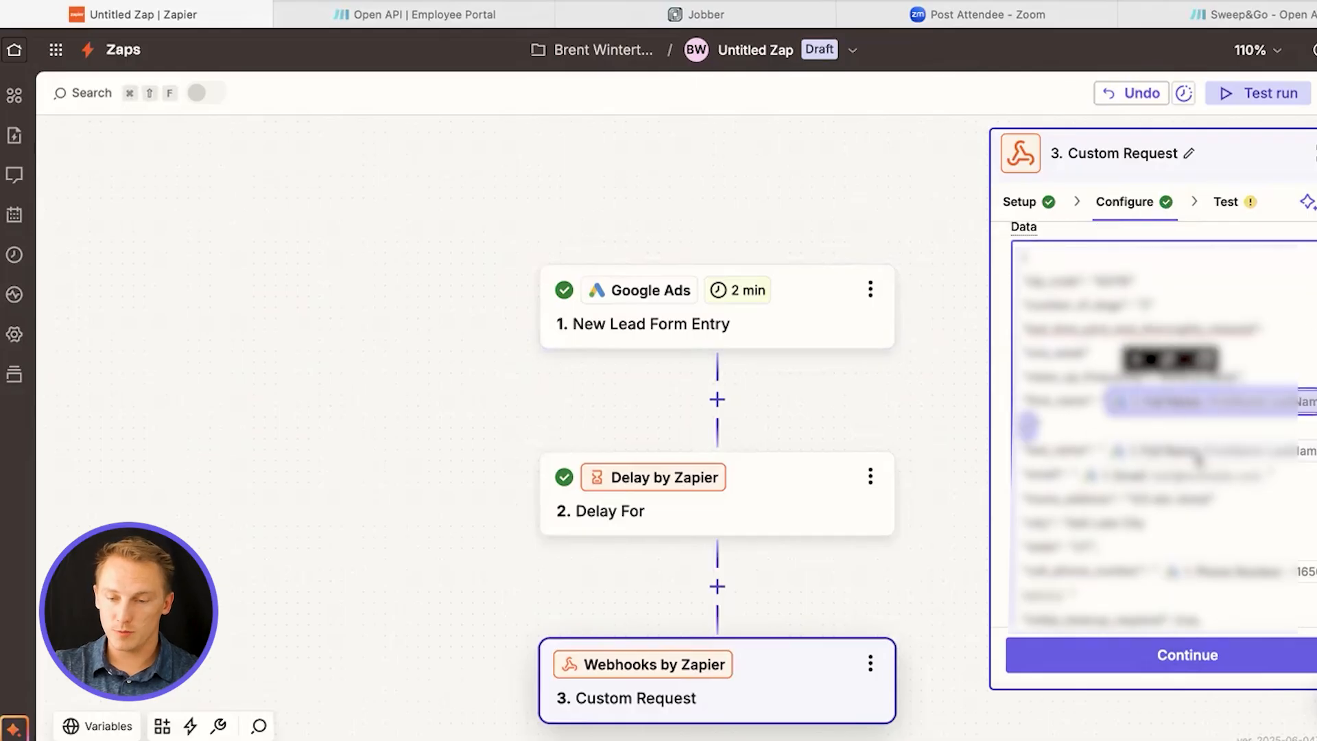
{"action": "scroll", "coordinate": [1196, 453], "scroll_direction": "down", "scroll_amount": 4}
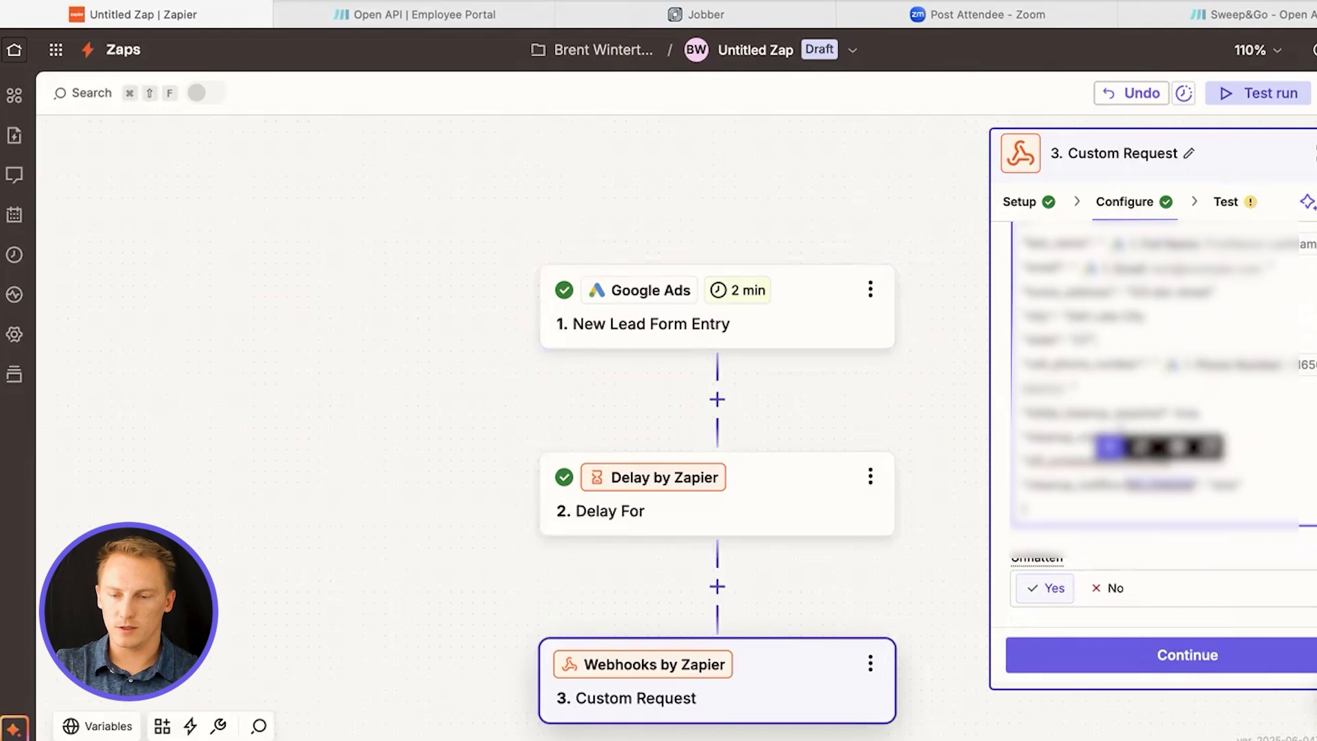
{"action": "left_click", "coordinate": [1187, 458]}
{"action": "scroll", "coordinate": [1173, 546], "scroll_direction": "down", "scroll_amount": 6}
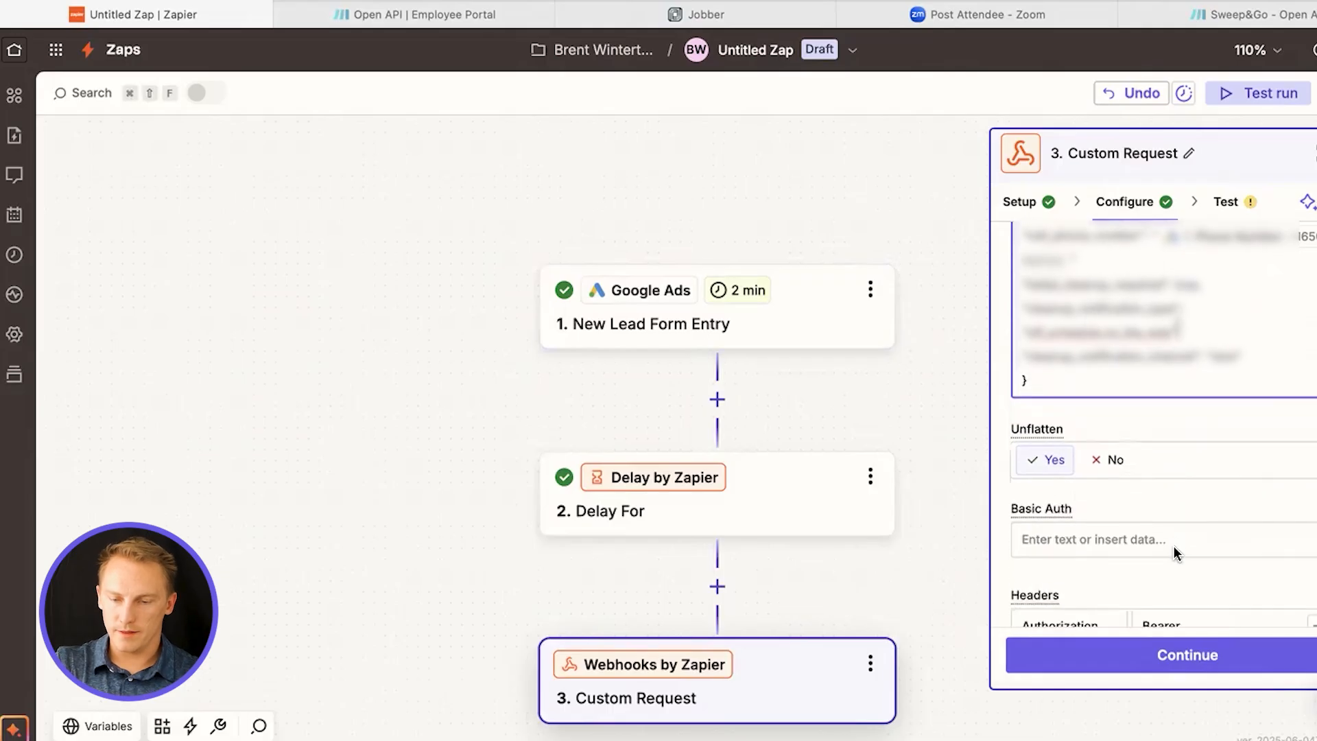
Finish configuring the custom request and skip its test
{"action": "scroll", "coordinate": [1077, 417], "scroll_direction": "down", "scroll_amount": 1}
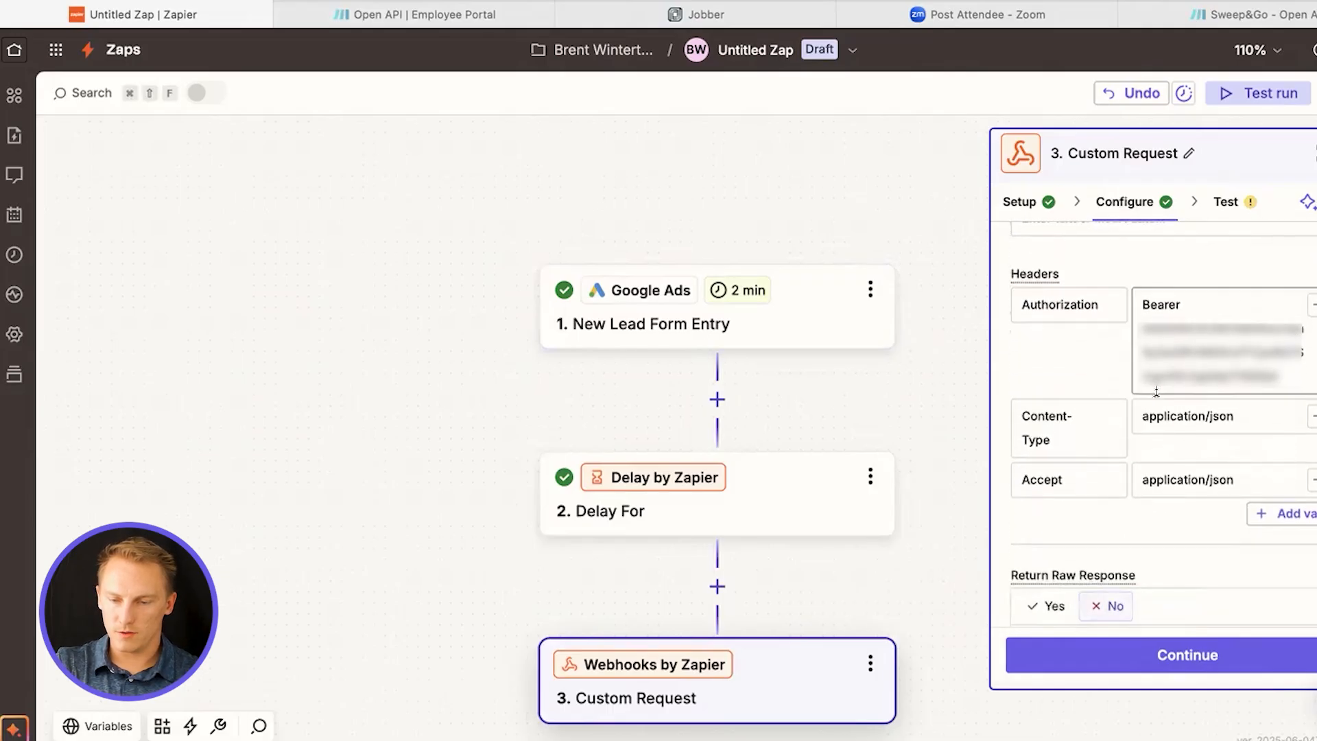
{"action": "left_click", "coordinate": [1193, 653]}
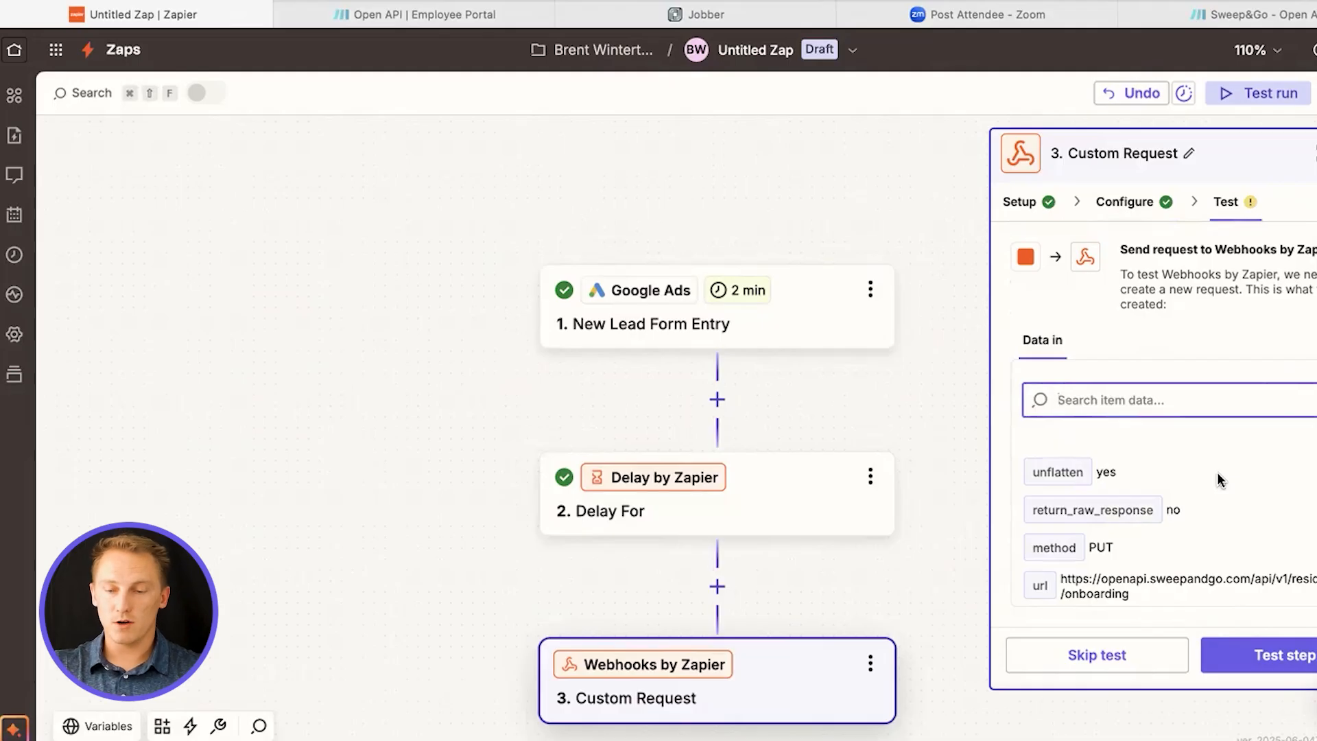
{"action": "left_click", "coordinate": [1097, 655]}
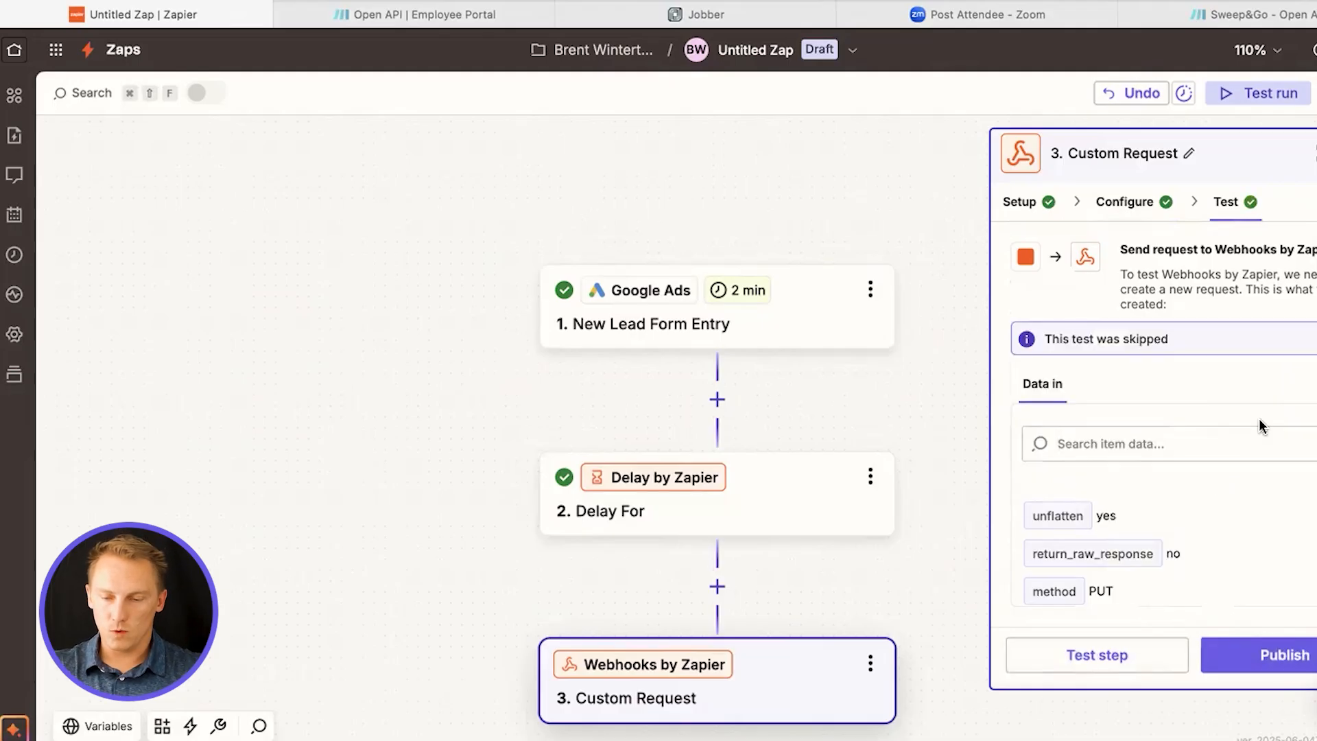